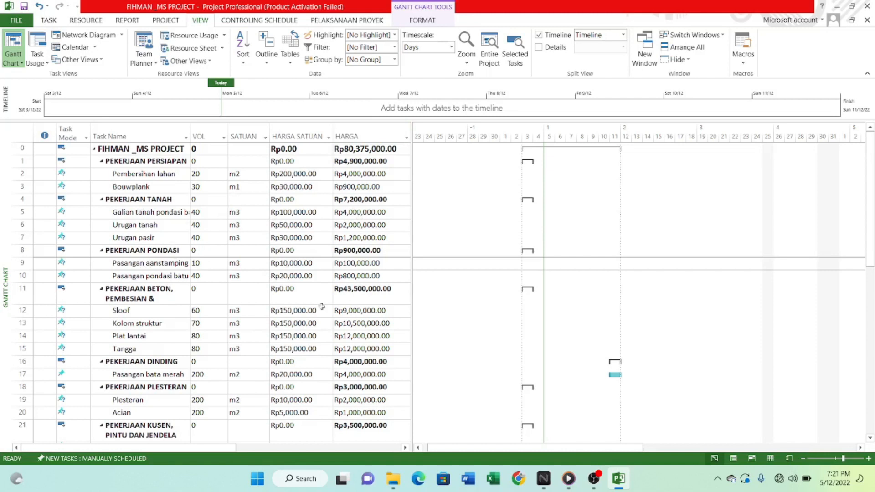
Look through the whole task list with its volumes, units, unit prices and costs, from PEKERJAAN PERSIAPAN to PEKERJAAN SEPTITANK DAN SUMUR RESAPAN.
scroll(256, 311, up, 1)
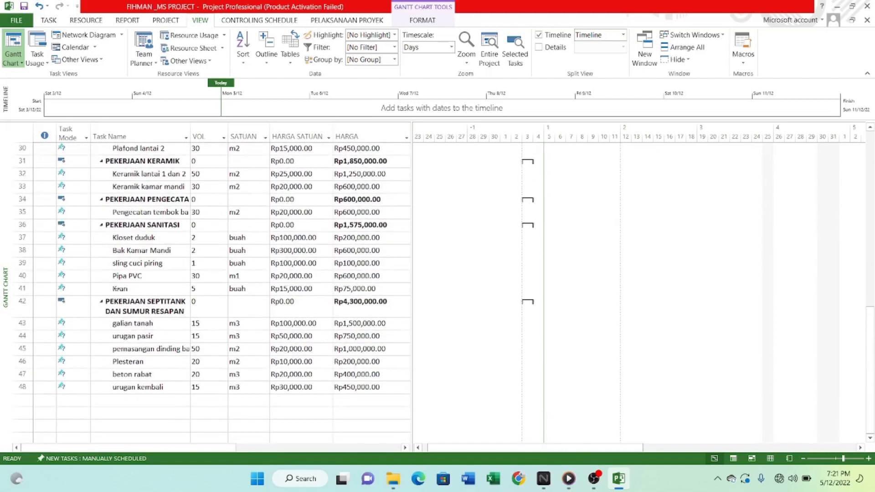
scroll(233, 308, down, 4)
scroll(234, 308, up, 5)
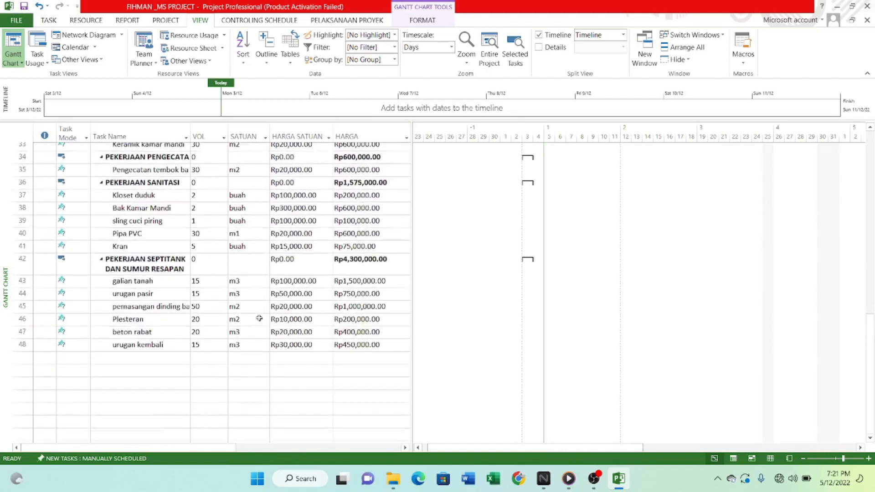
scroll(260, 321, down, 2)
scroll(260, 321, up, 4)
scroll(319, 280, down, 1)
scroll(472, 352, up, 3)
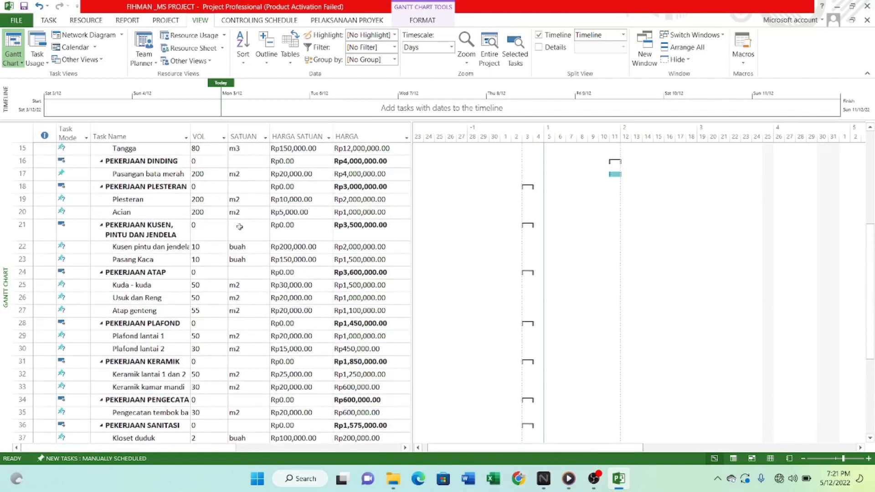
scroll(250, 310, down, 3)
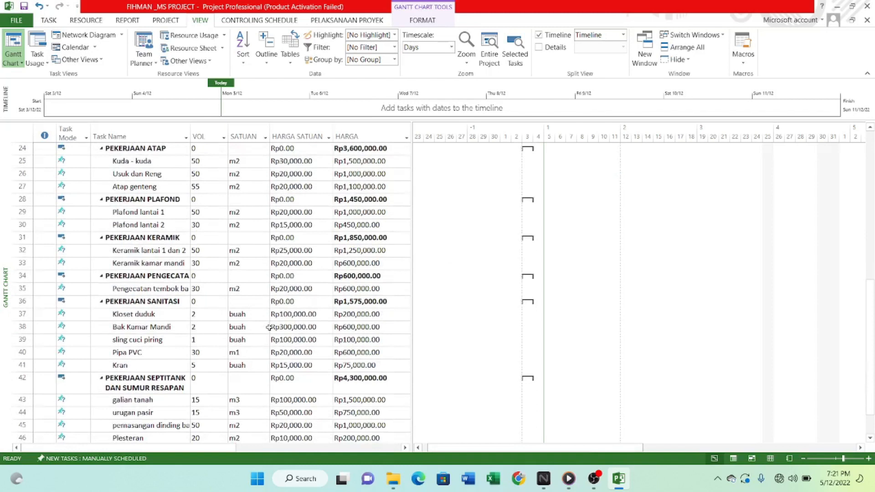
scroll(188, 287, up, 5)
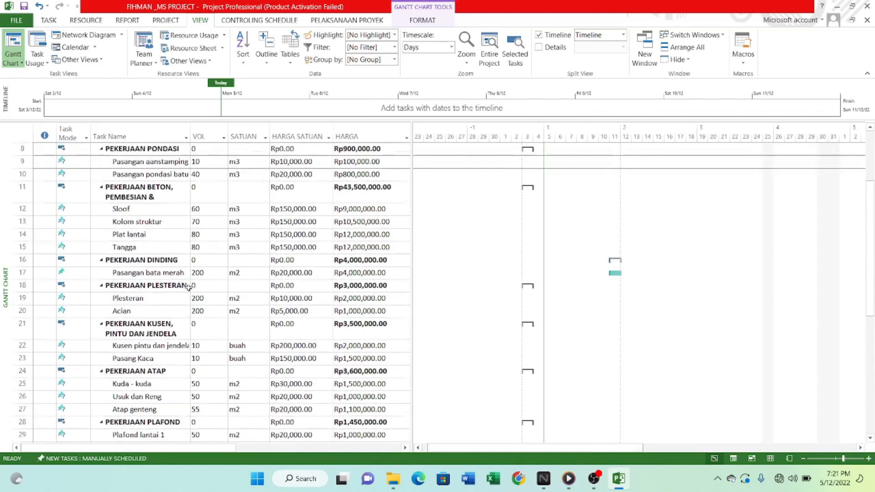
scroll(188, 287, up, 3)
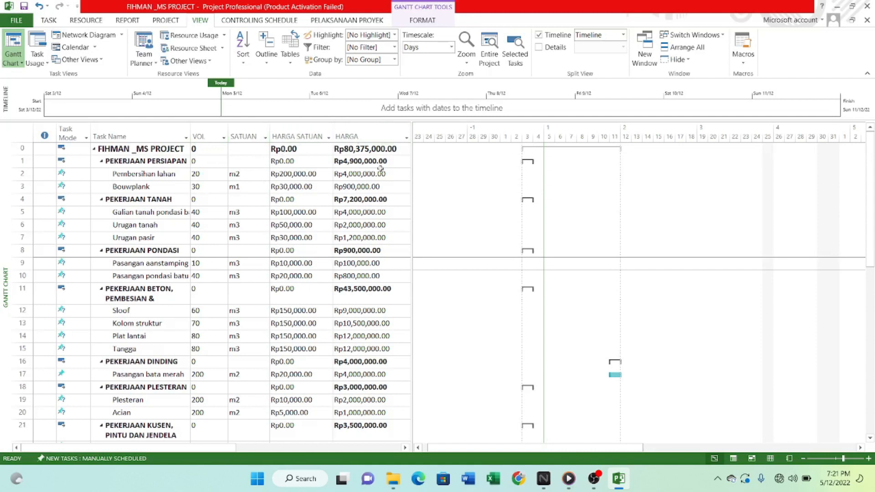
Widen the task table to reveal the BOBOT column and review the weights of all tasks.
drag(413, 135, 484, 135)
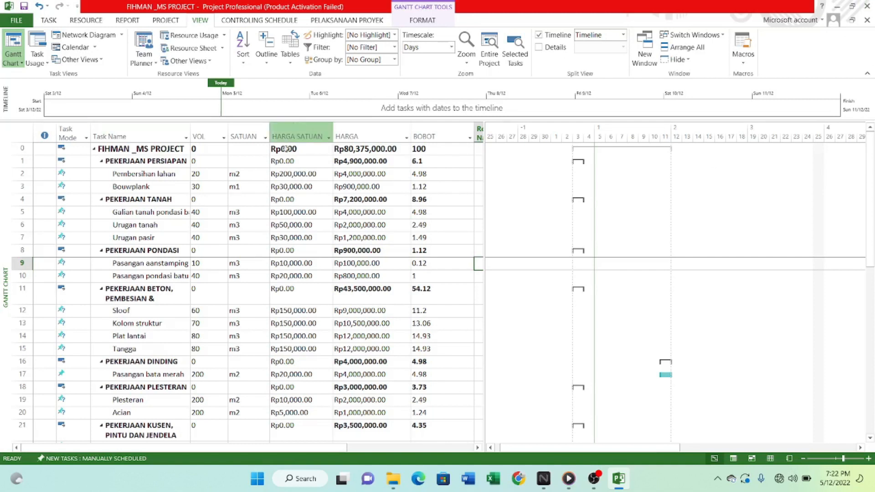
scroll(139, 233, down, 1)
scroll(139, 235, down, 6)
scroll(145, 260, up, 6)
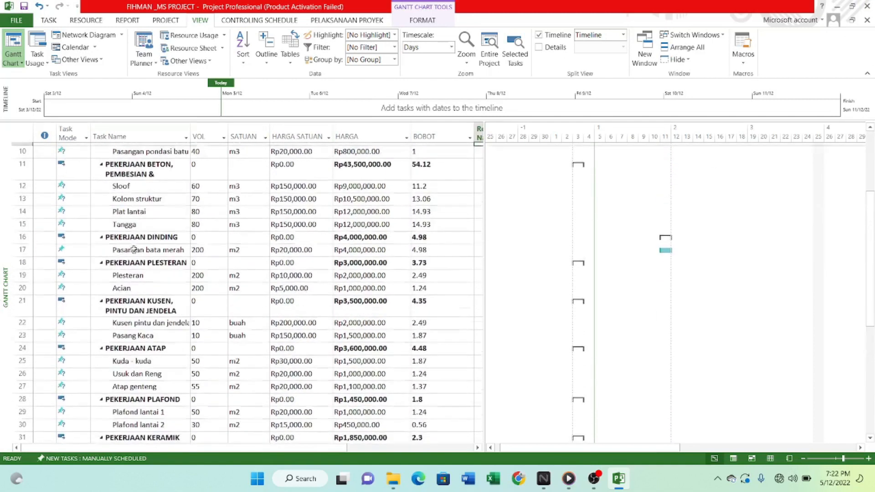
scroll(146, 267, up, 3)
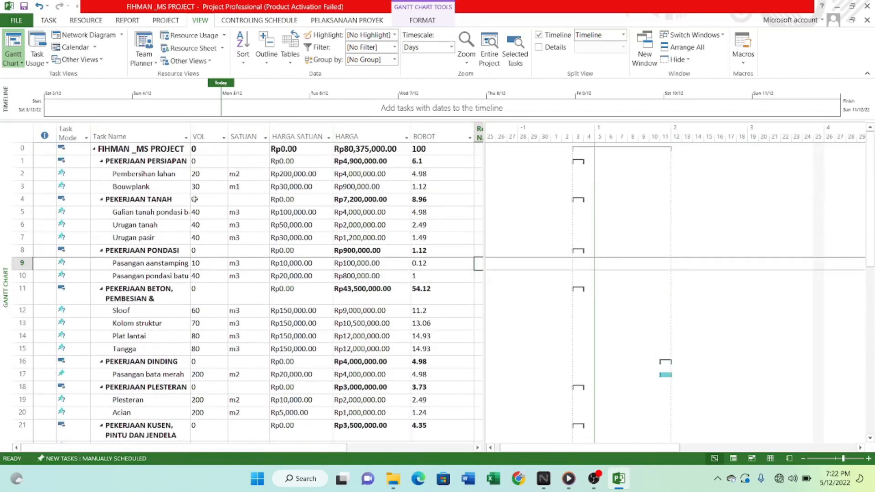
scroll(145, 220, down, 3)
scroll(149, 219, up, 3)
scroll(141, 227, down, 3)
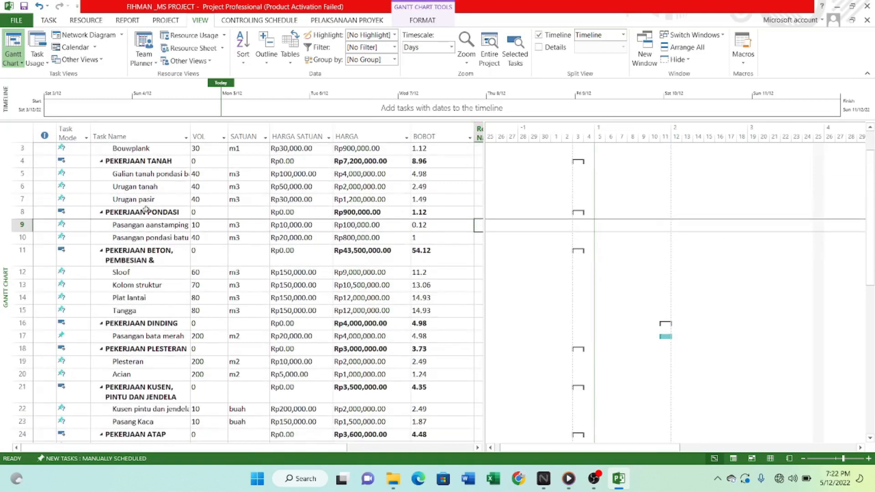
scroll(136, 200, down, 8)
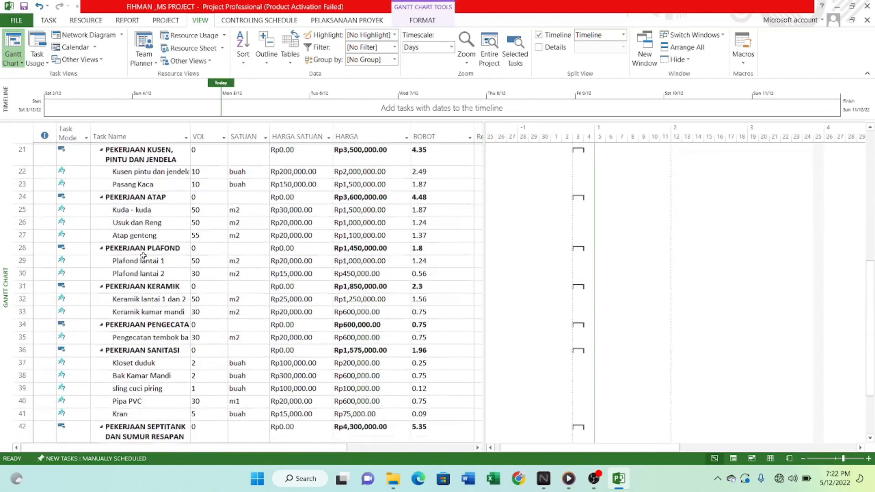
scroll(137, 347, down, 1)
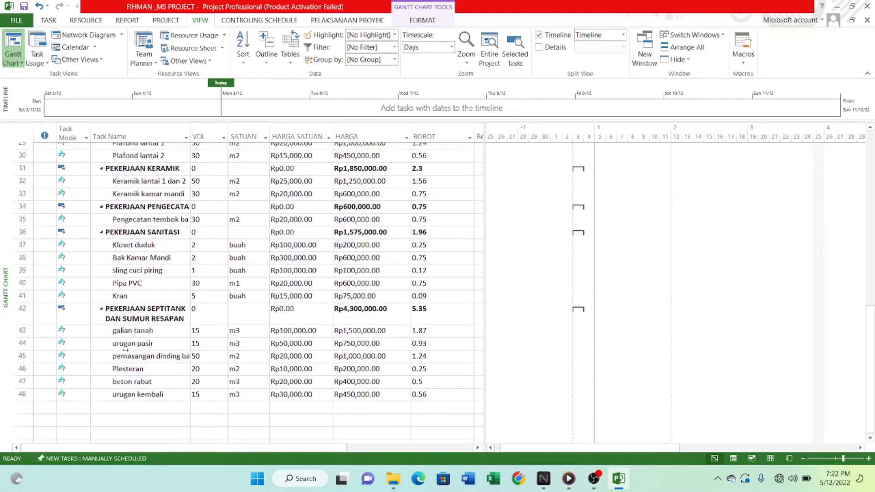
click(134, 337)
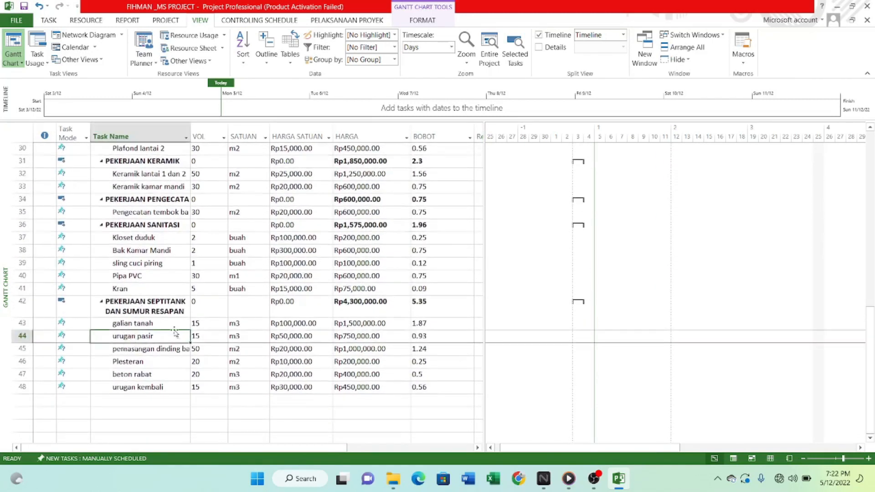
scroll(136, 337, up, 6)
scroll(169, 322, up, 3)
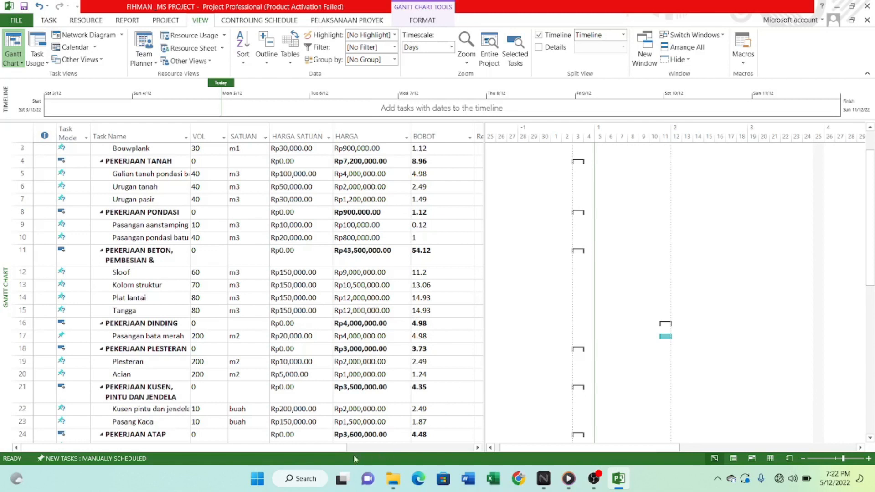
Check the Resource Names column beyond BOBOT, and return to the first columns of the task table.
drag(327, 453, 411, 451)
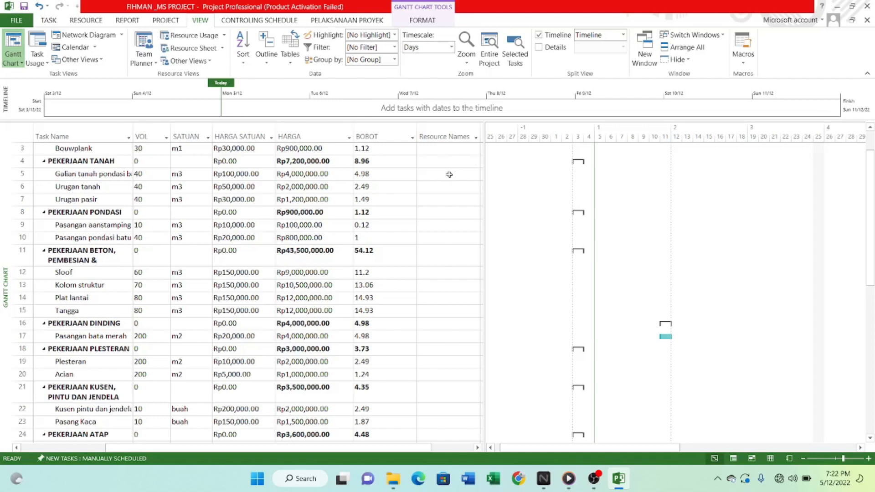
scroll(427, 186, up, 1)
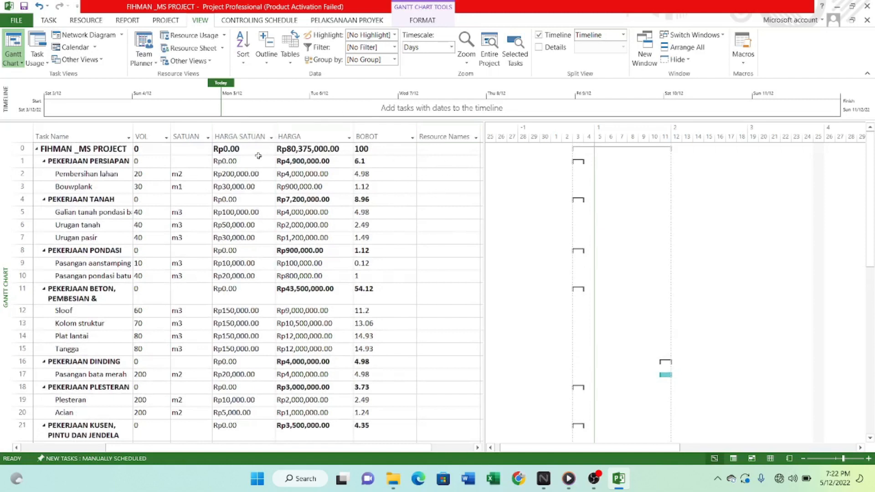
click(427, 250)
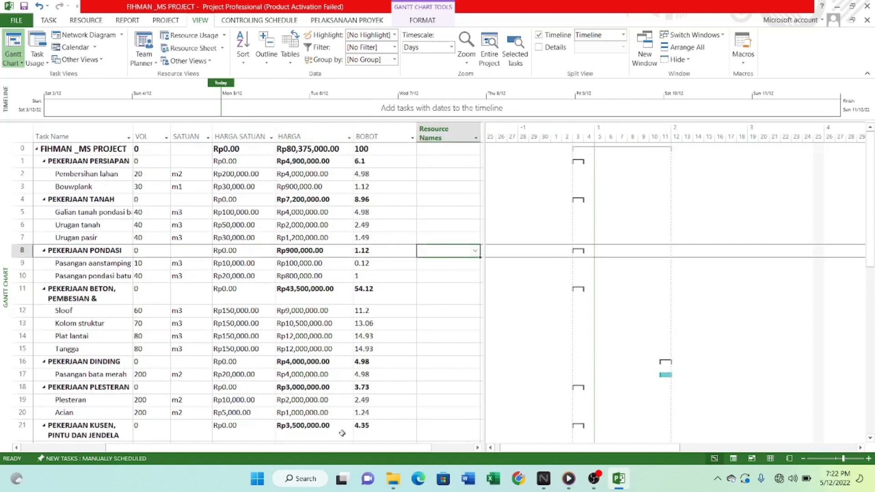
drag(342, 447, 257, 448)
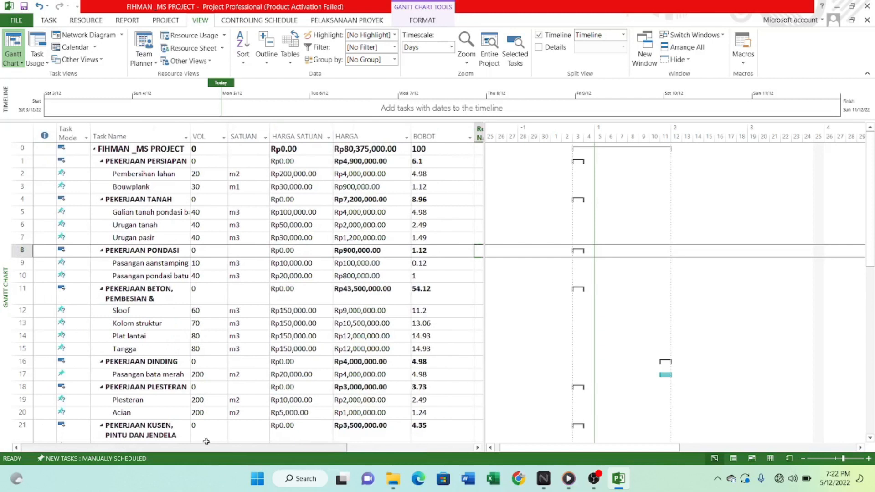
Compare the Urugan pasir task under PEKERJAAN TANAH with the task names in the other work sections.
click(131, 239)
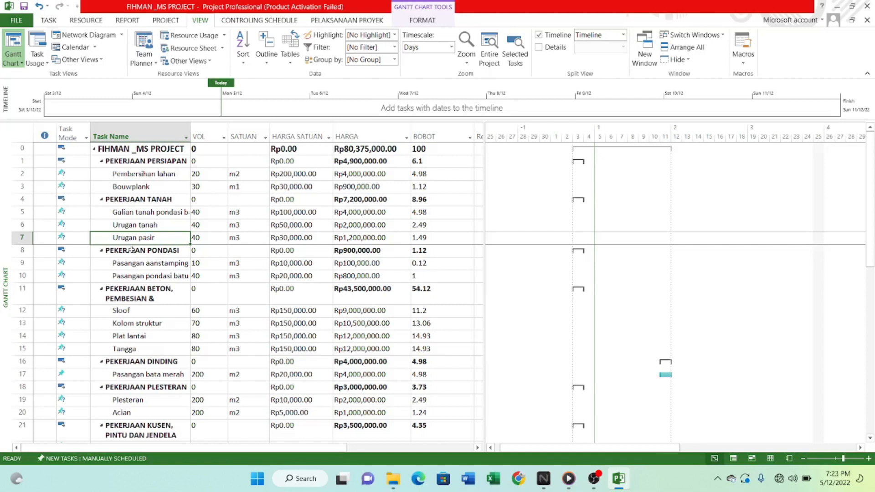
scroll(132, 256, down, 1)
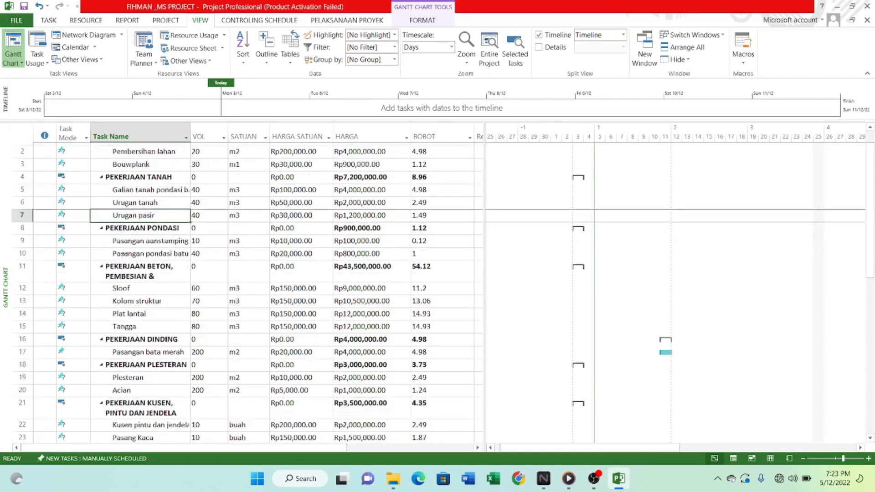
scroll(148, 269, up, 1)
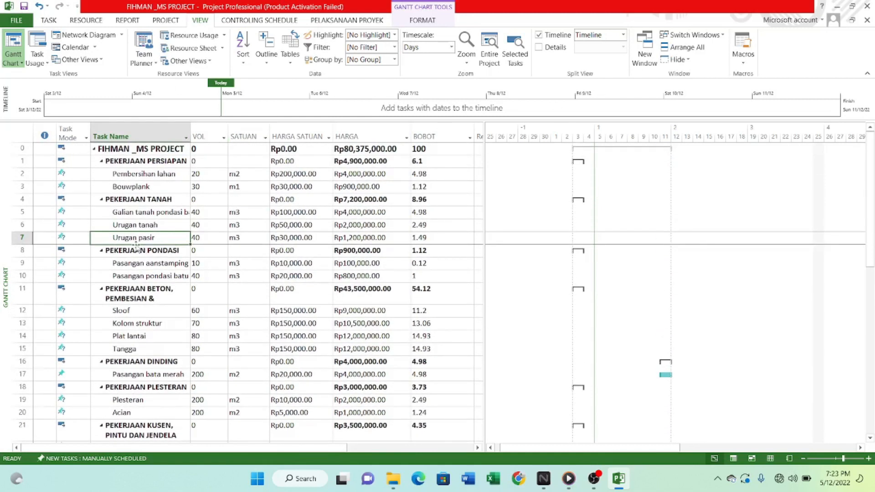
scroll(146, 264, down, 6)
scroll(146, 263, down, 4)
scroll(201, 261, up, 9)
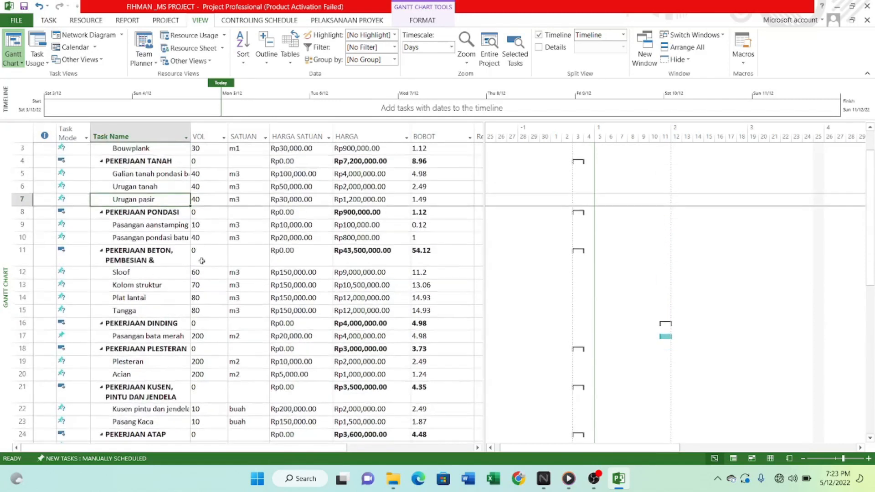
scroll(157, 212, down, 7)
scroll(155, 255, up, 5)
scroll(155, 292, down, 1)
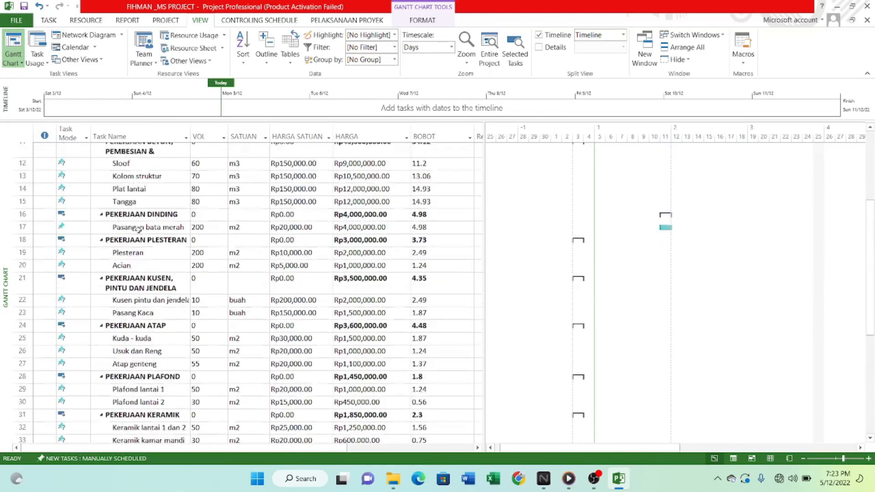
scroll(155, 312, up, 4)
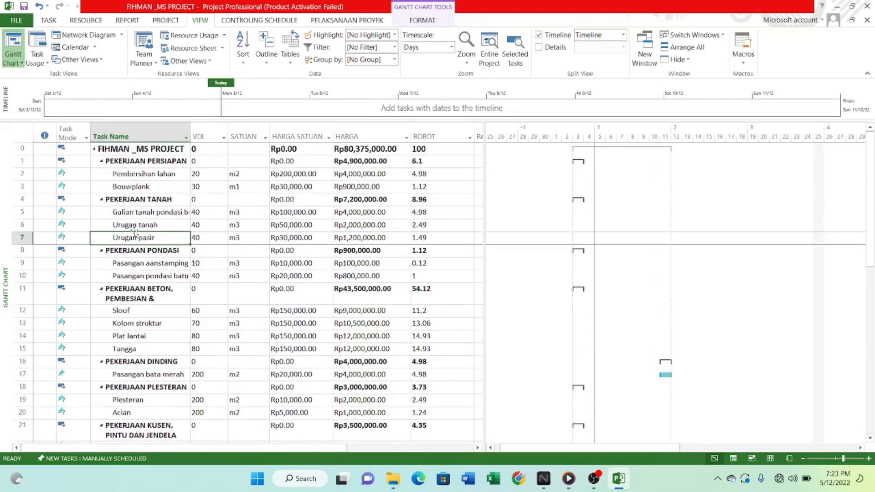
scroll(132, 246, down, 14)
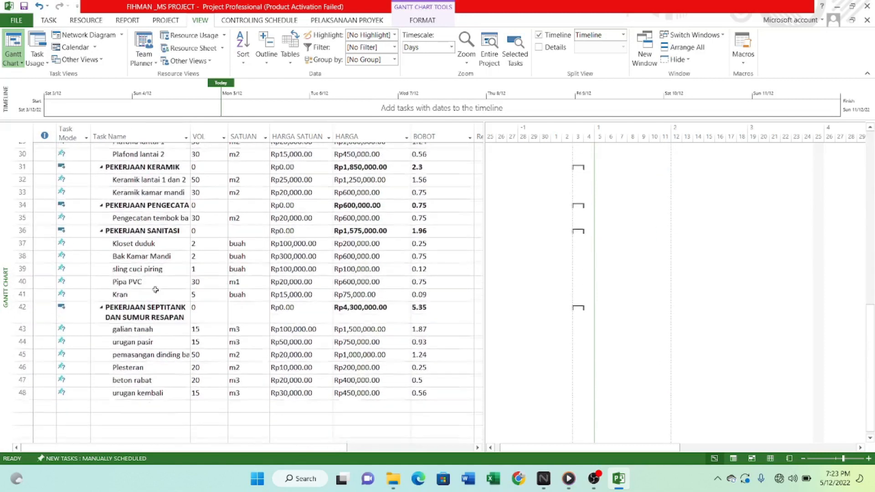
Rename the urugan pasir task under PEKERJAAN SEPTITANK DAN SUMUR RESAPAN as "urugan pasir 2".
click(144, 284)
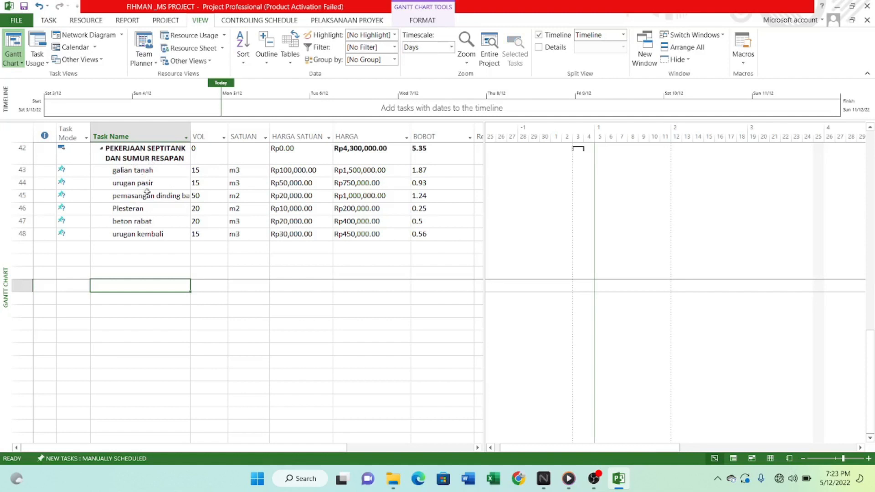
click(162, 180)
double_click(154, 183)
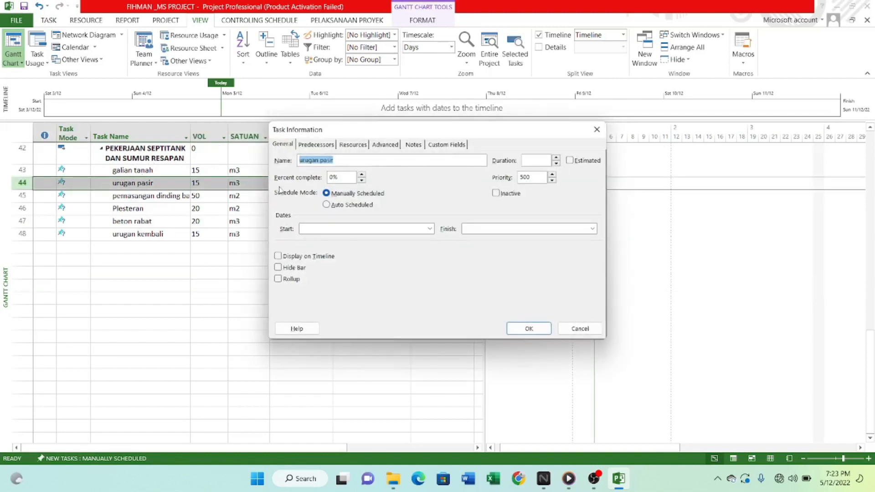
click(356, 157)
click(529, 329)
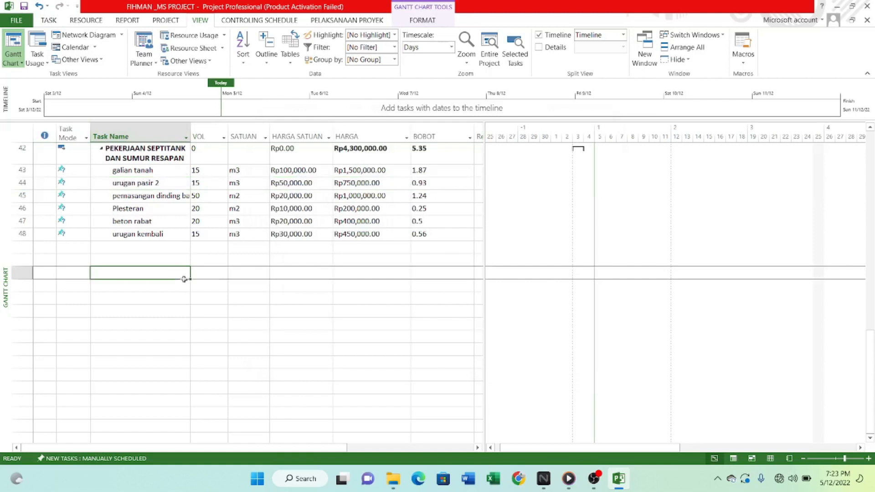
Widen the Task Name column so that the long task names fit.
scroll(184, 279, up, 14)
scroll(149, 224, down, 1)
scroll(149, 223, up, 1)
click(131, 296)
scroll(132, 297, down, 3)
scroll(132, 297, up, 3)
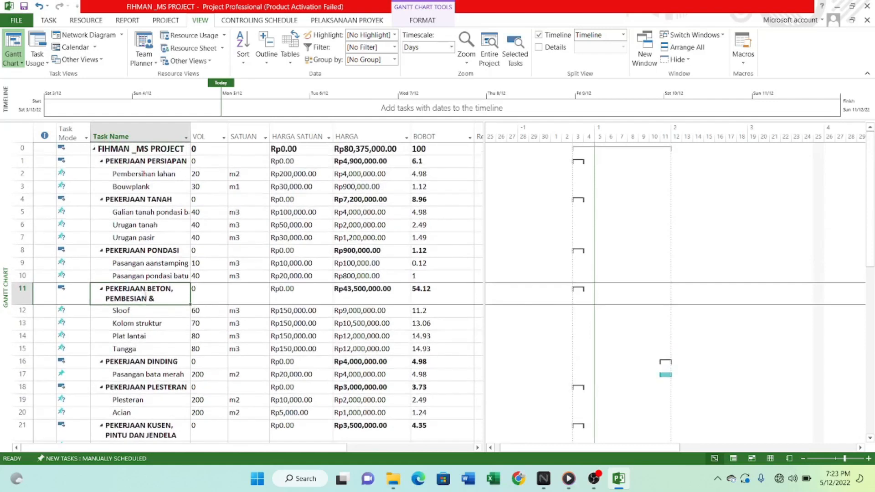
drag(191, 134, 230, 134)
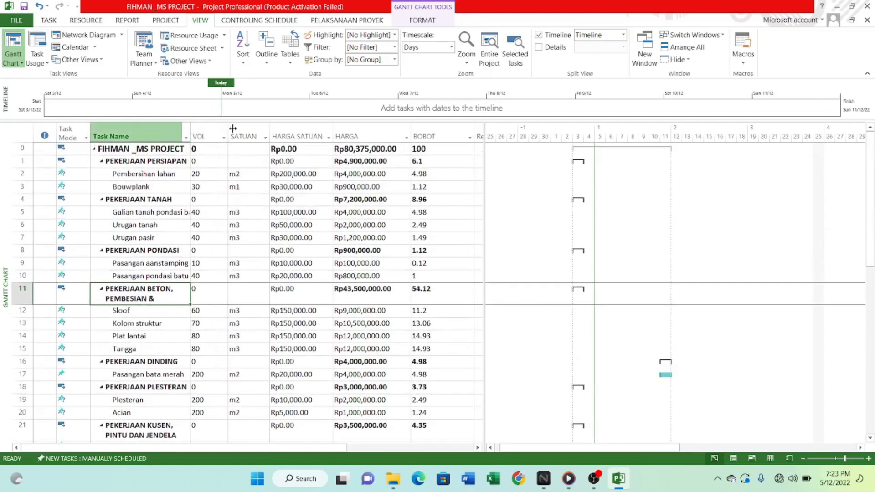
Review the full task names across all work sections of the project.
scroll(219, 177, down, 2)
scroll(220, 178, down, 1)
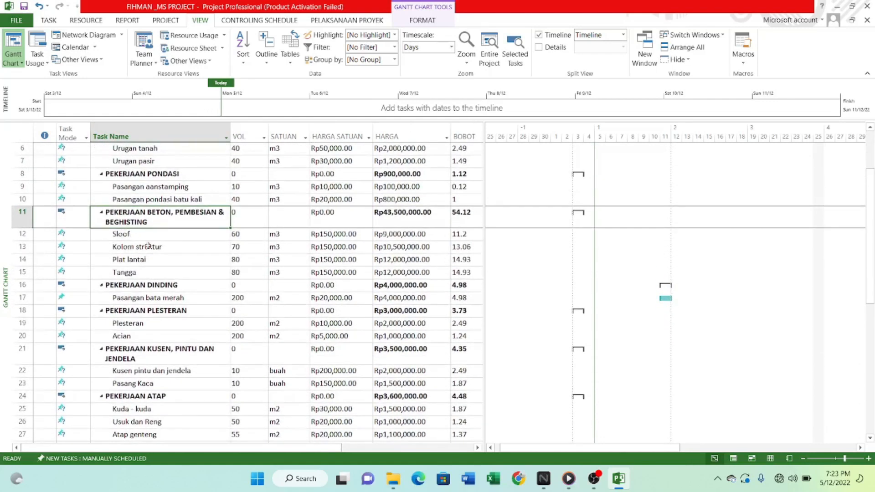
scroll(128, 232, down, 4)
scroll(132, 233, up, 3)
scroll(132, 246, down, 2)
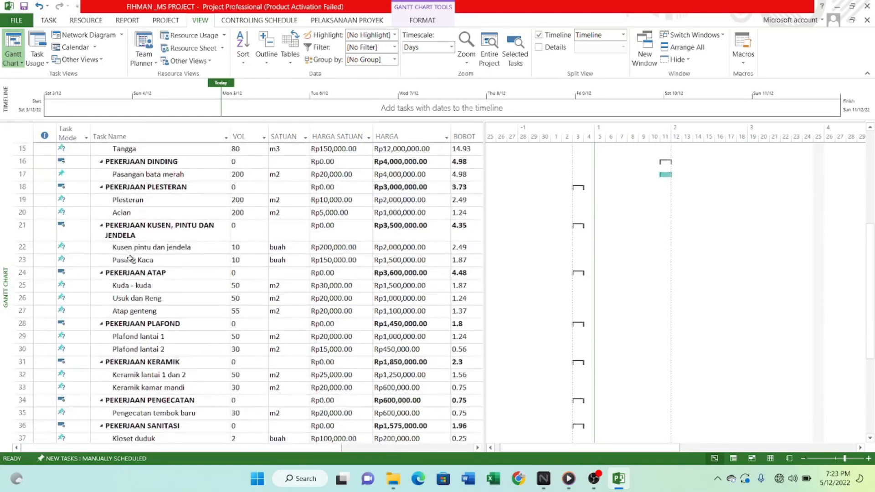
scroll(134, 281, down, 3)
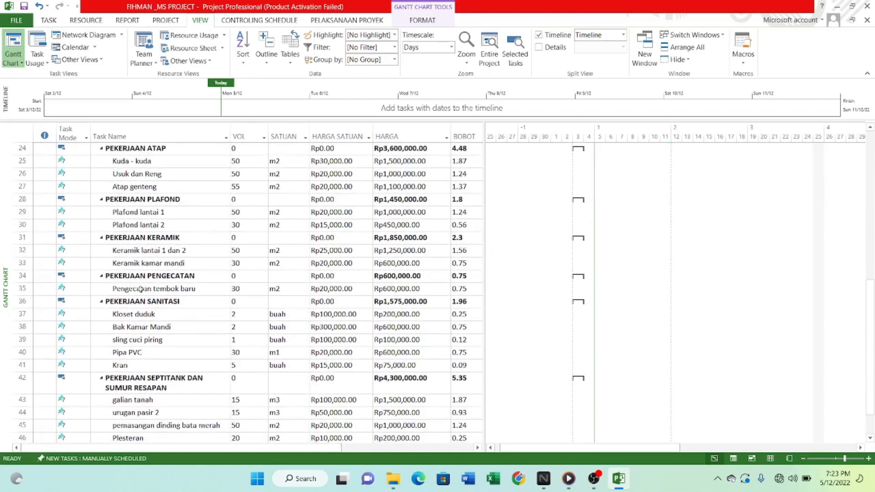
scroll(134, 282, down, 3)
scroll(151, 305, up, 2)
scroll(151, 305, up, 6)
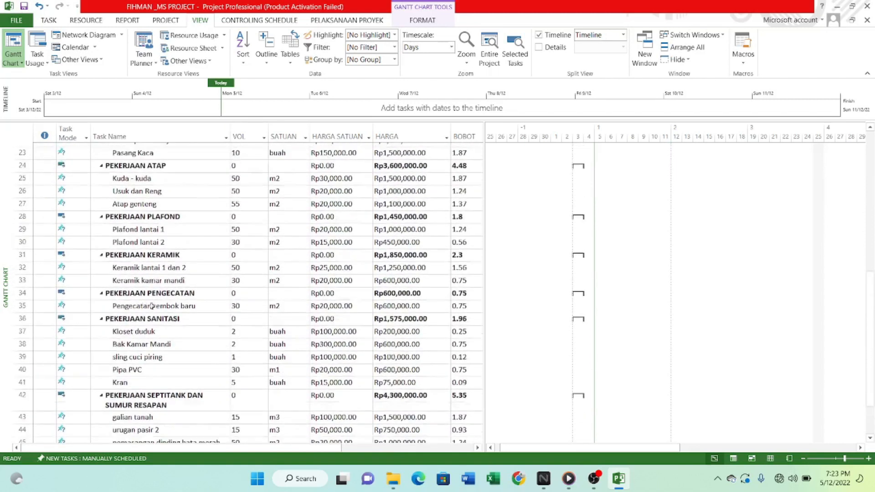
scroll(129, 270, up, 2)
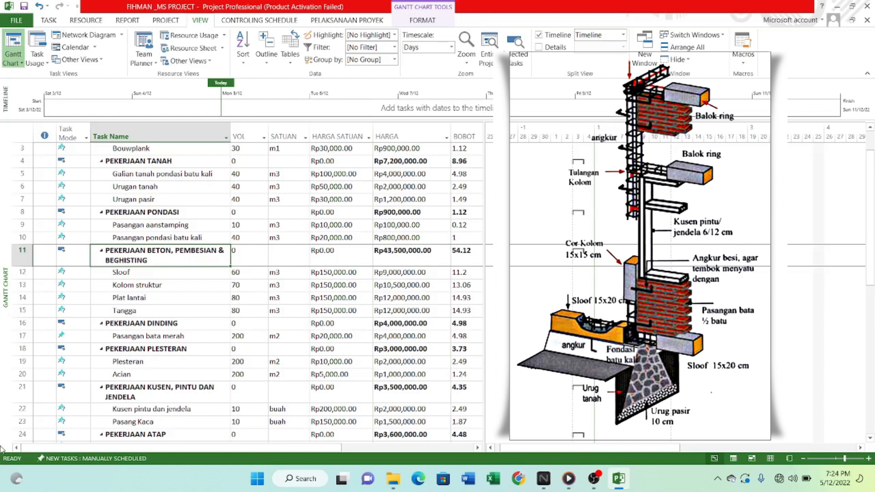
Rename the Sloof task under PEKERJAAN BETON, PEMBESIAN & BEGHISTING as "Sloof & balok".
click(143, 273)
scroll(144, 320, down, 4)
scroll(143, 291, up, 4)
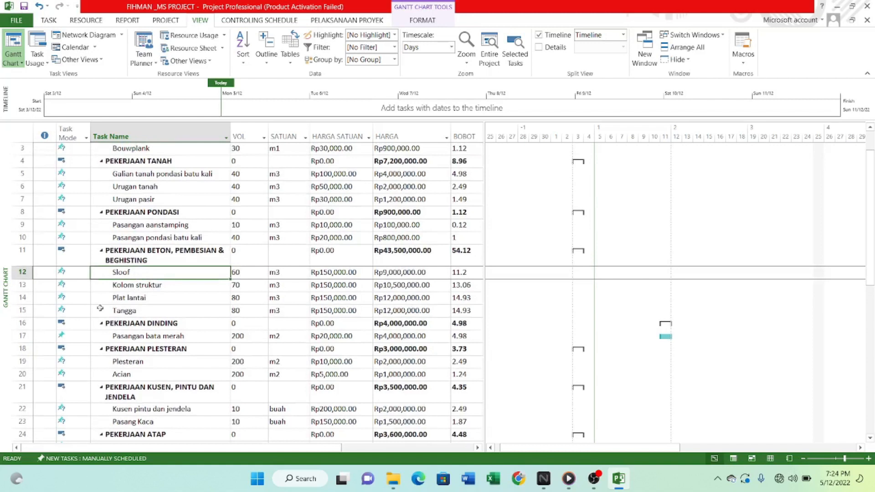
scroll(104, 348, down, 3)
scroll(104, 348, up, 3)
scroll(144, 350, down, 4)
scroll(144, 351, up, 4)
click(139, 272)
scroll(135, 297, down, 3)
scroll(135, 298, up, 3)
double_click(139, 272)
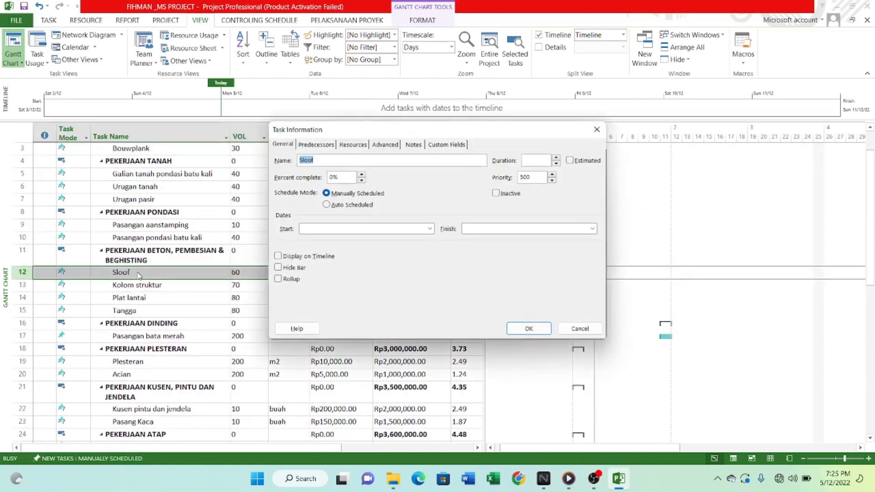
click(321, 160)
text(& balok)
click(528, 328)
Examine the remaining task names and costs from the concrete work down to the sanitation section.
scroll(128, 304, down, 6)
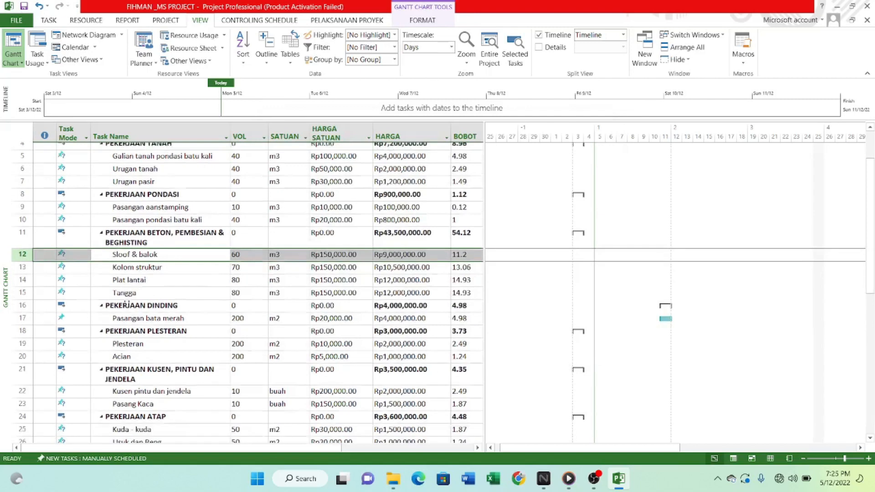
scroll(129, 306, up, 7)
scroll(132, 309, down, 4)
scroll(136, 314, up, 2)
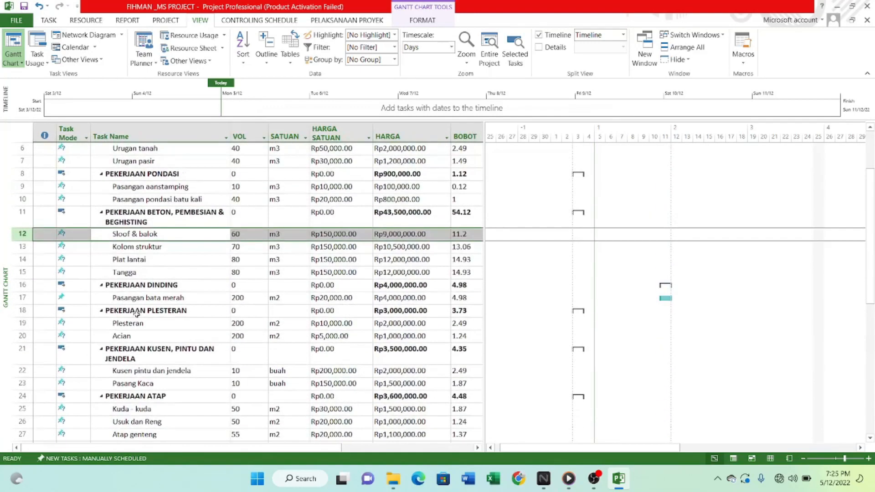
scroll(182, 283, down, 7)
scroll(228, 310, up, 4)
scroll(267, 332, down, 3)
scroll(291, 301, up, 2)
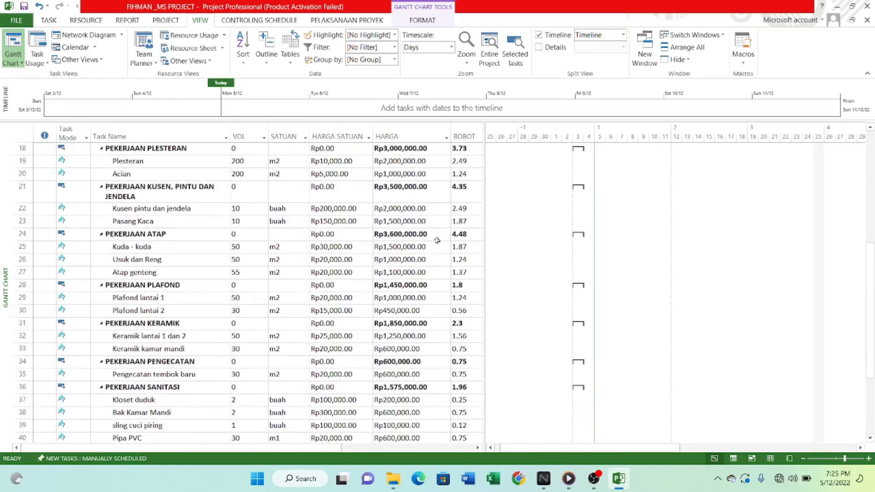
scroll(388, 273, down, 5)
scroll(387, 274, up, 4)
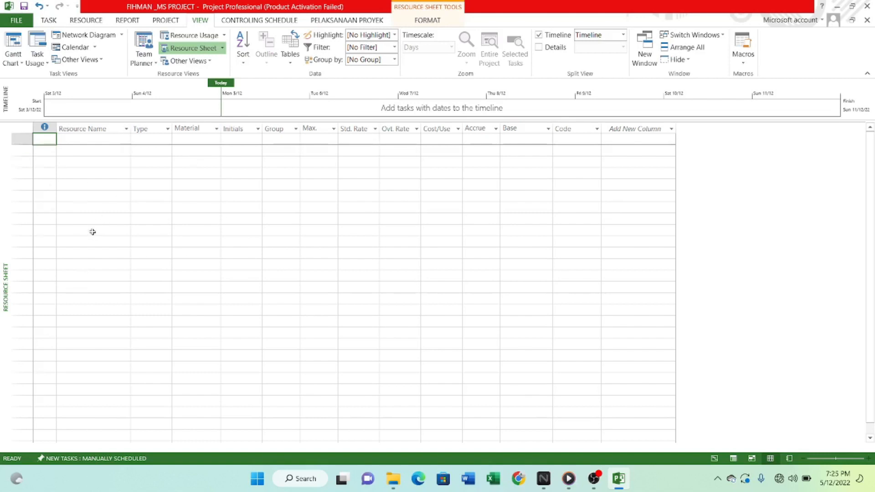
Minimise the Excel start-up window and switch the project to the Resource Sheet view.
click(163, 206)
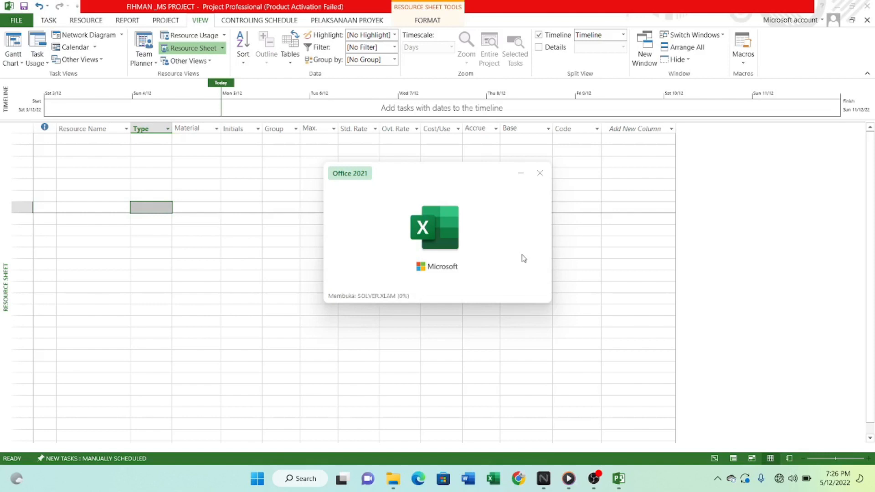
click(521, 174)
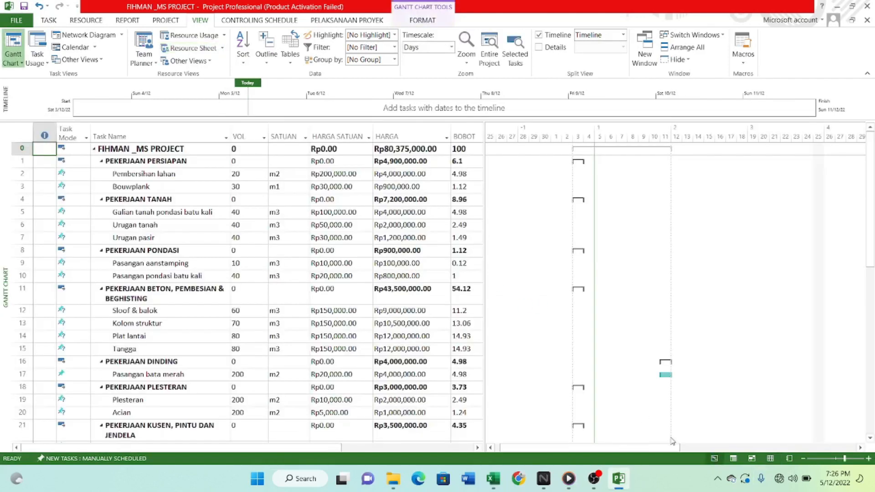
click(770, 458)
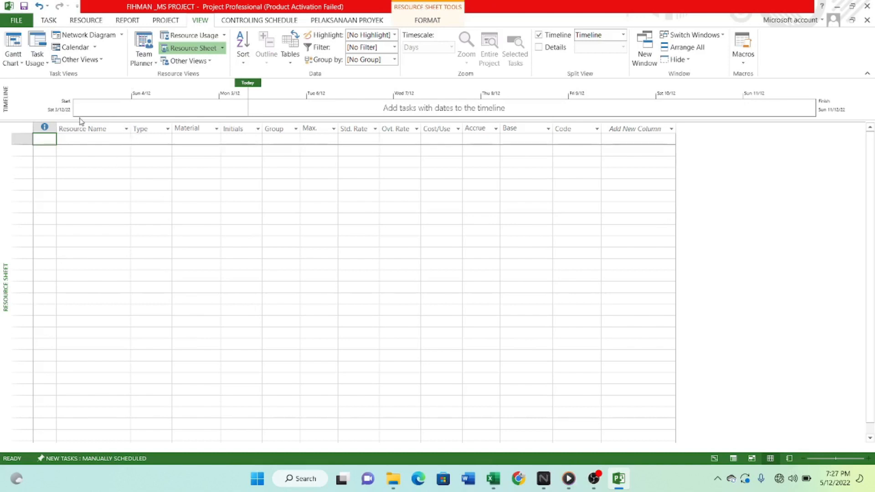
Switch to the rab workbook in Excel and rename the "Sloof & Beton" item on the RAB sheet as "Sloof & Balok".
click(493, 478)
scroll(516, 218, up, 3)
scroll(537, 255, down, 2)
scroll(547, 269, up, 2)
scroll(548, 274, down, 4)
scroll(554, 289, up, 1)
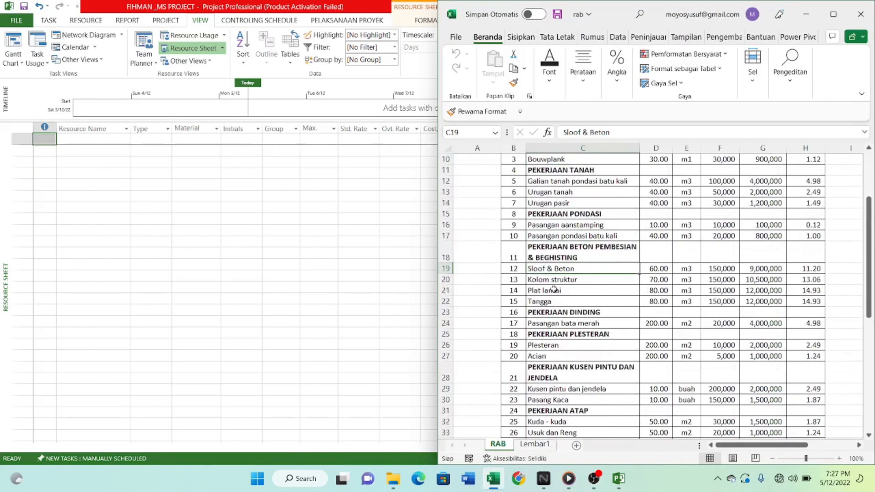
click(571, 278)
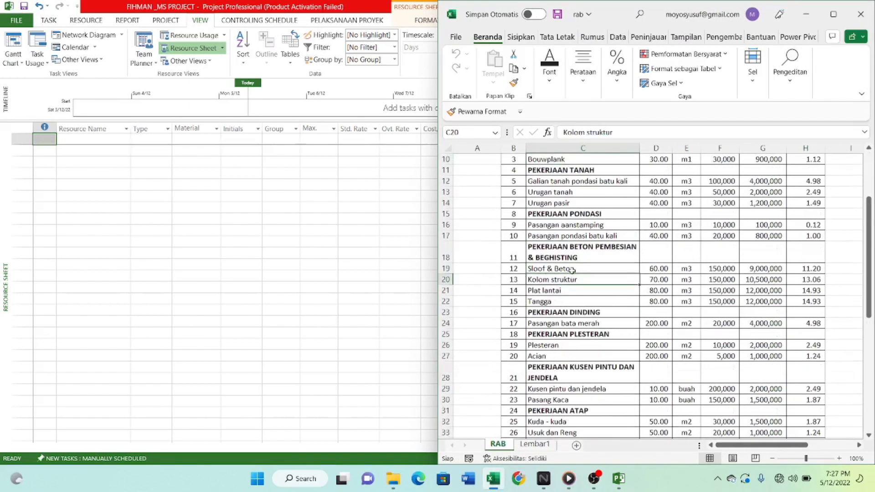
click(572, 269)
scroll(572, 270, down, 3)
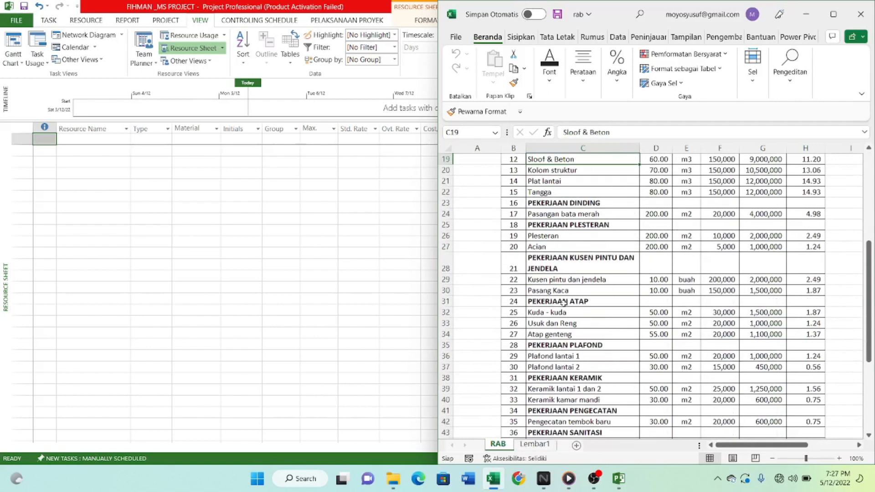
scroll(569, 297, up, 4)
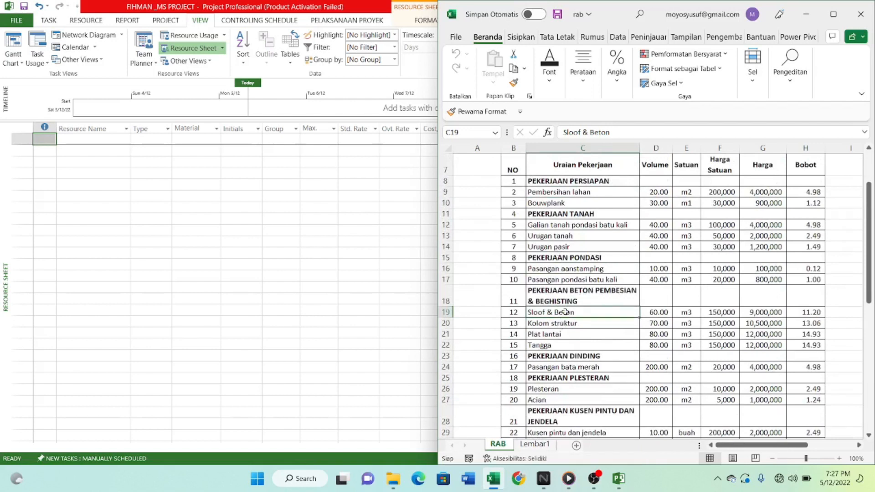
click(612, 132)
key(BackSpace)
key(BackSpace)
key(BackSpace)
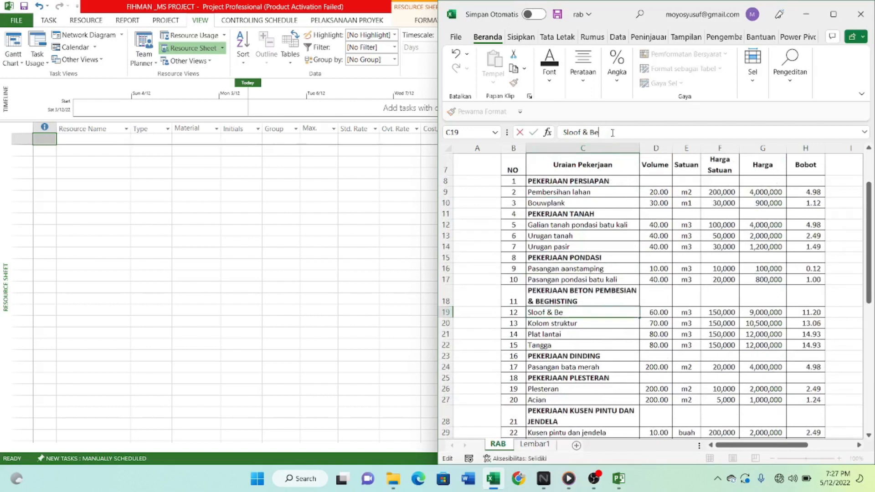
text(lok)
click(586, 333)
Enter "urugan pasir 2" as the sand fill item under PEKERJAAN SEPTITANK DAN SUMUR RESAPAN on the RAB sheet.
scroll(575, 351, down, 9)
scroll(571, 357, up, 1)
scroll(563, 379, down, 1)
scroll(563, 386, down, 1)
click(560, 357)
click(620, 133)
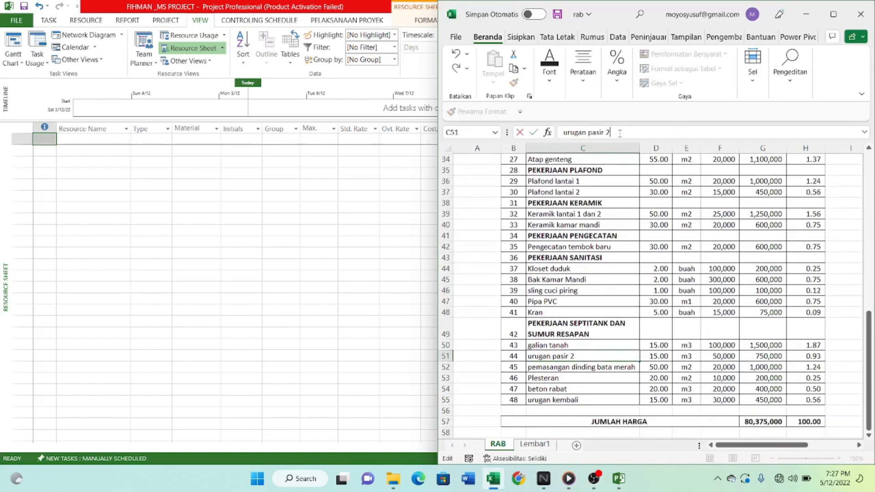
key(Return)
Copy all work item names on the RAB sheet, from PEKERJAAN PERSIAPAN down to urugan kembali.
scroll(654, 296, down, 2)
scroll(557, 279, up, 14)
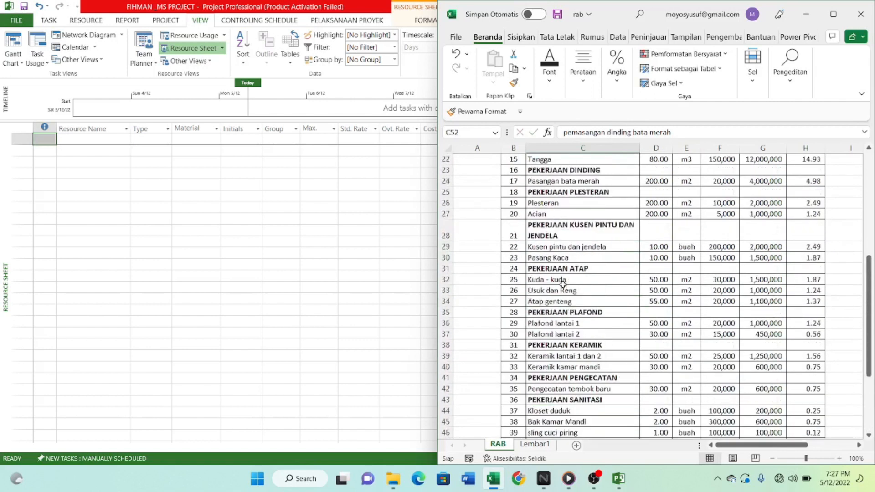
click(551, 249)
scroll(552, 319, down, 13)
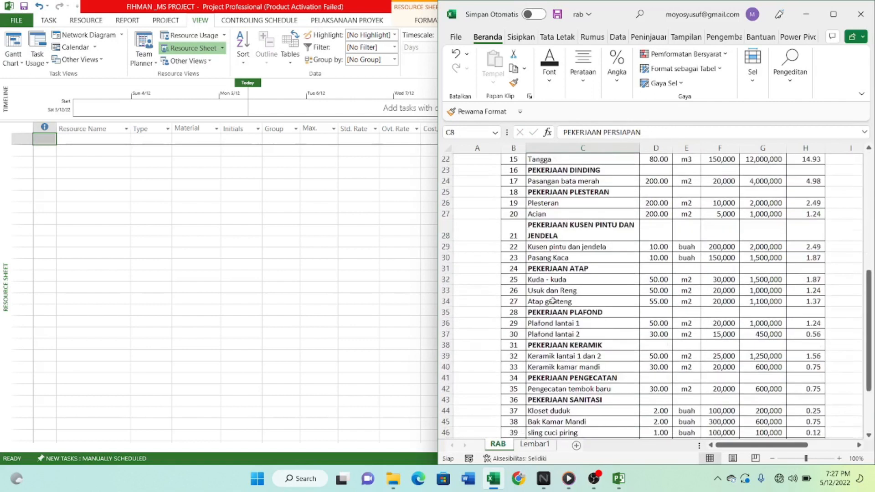
shift+click(552, 336)
key(ctrl+c)
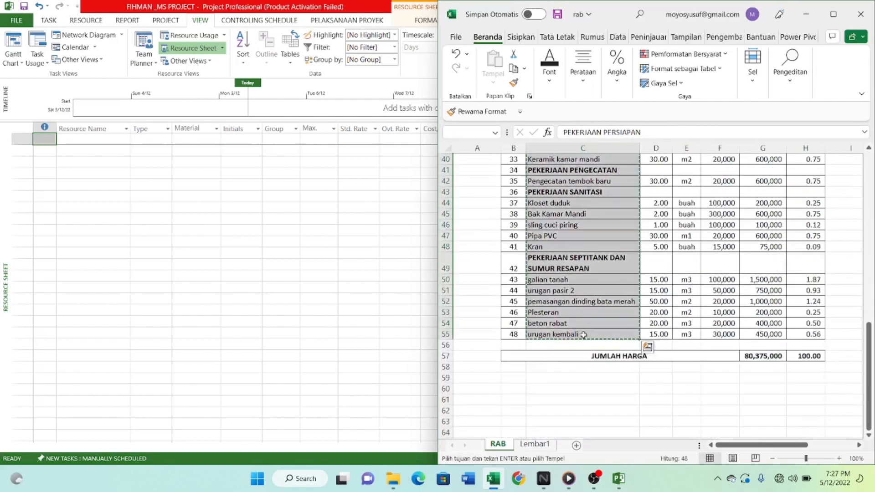
Switch back to Project and paste the copied work item names into the Resource Name column from the first row.
click(242, 241)
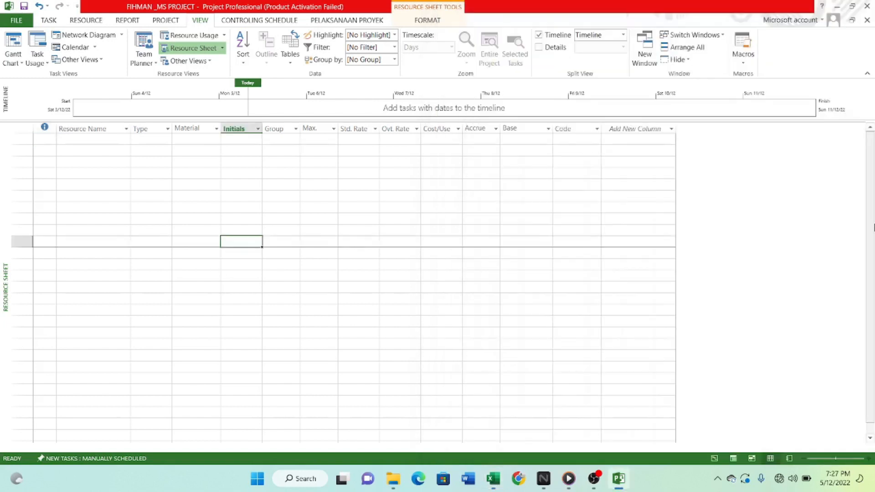
click(72, 142)
key(ctrl+v)
scroll(213, 233, down, 2)
scroll(200, 269, down, 5)
scroll(190, 292, up, 5)
click(150, 218)
scroll(78, 239, up, 3)
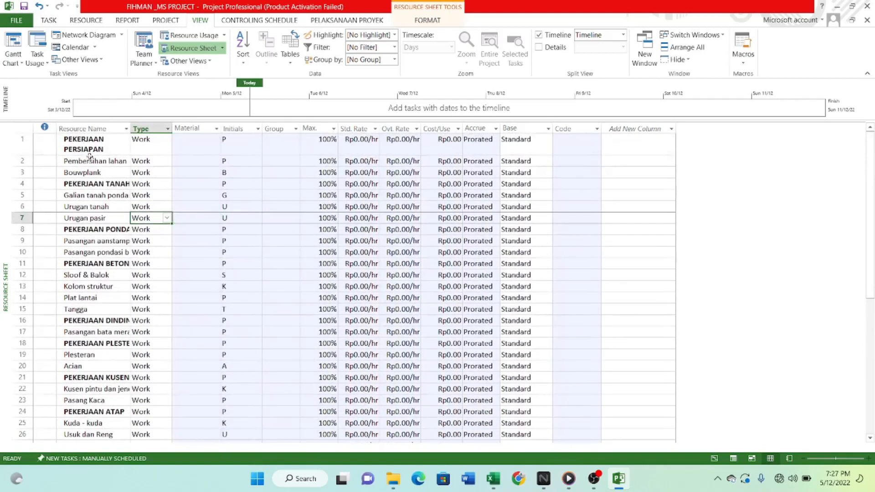
Select the entire Resource Name column for editing the resource properties.
click(85, 128)
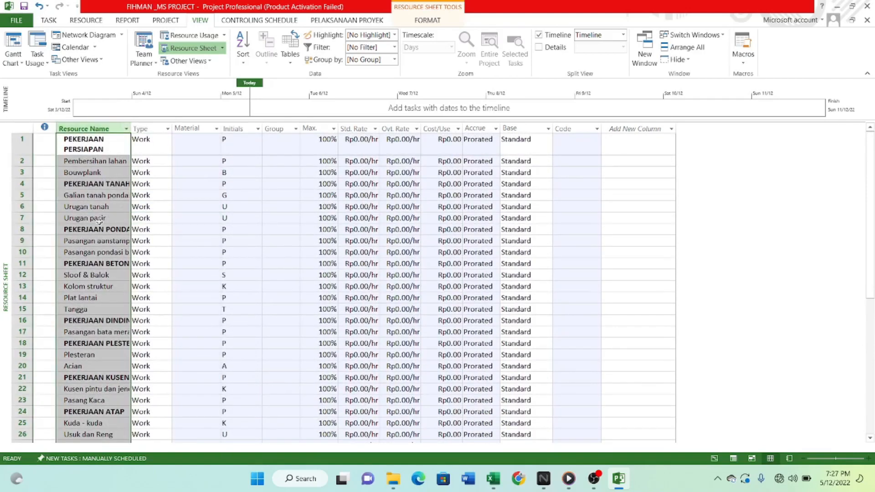
click(87, 21)
click(160, 45)
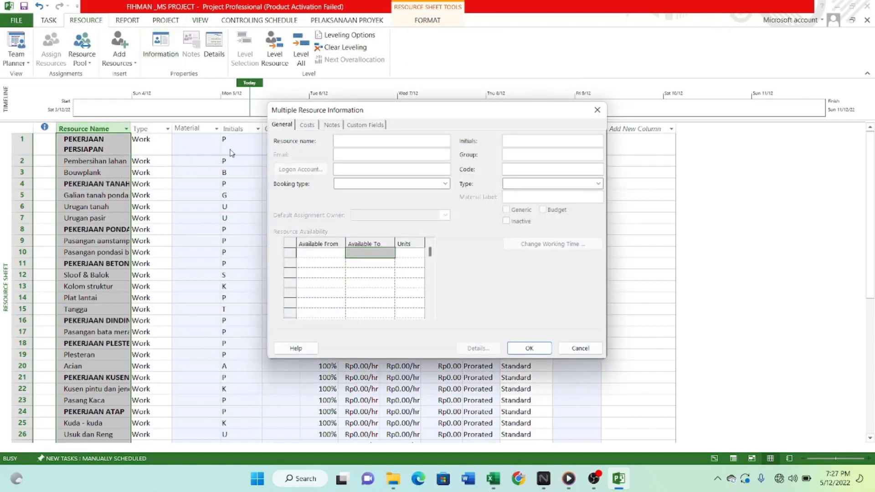
click(579, 185)
click(598, 110)
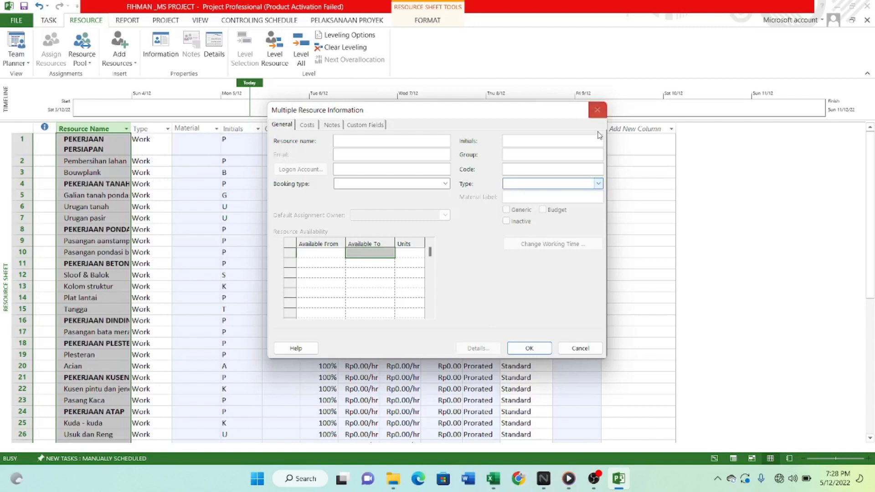
click(597, 110)
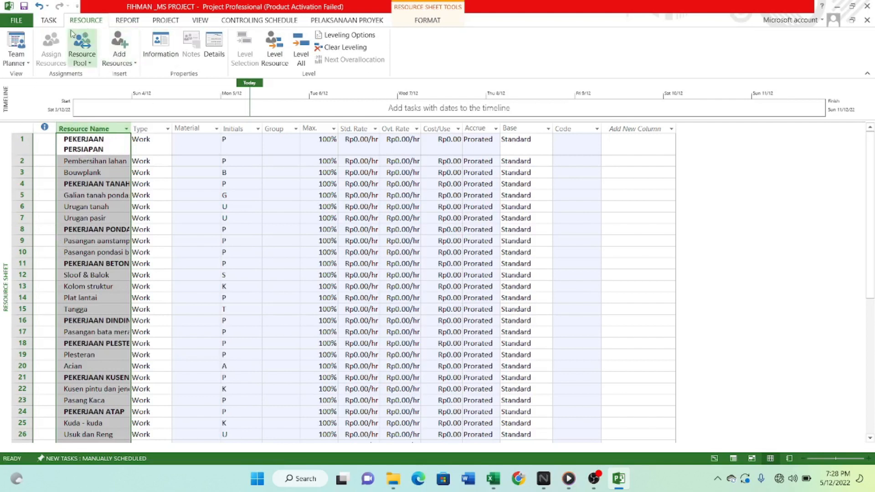
Set the type of all selected resources to Material through the Multiple Resource Information settings.
click(160, 45)
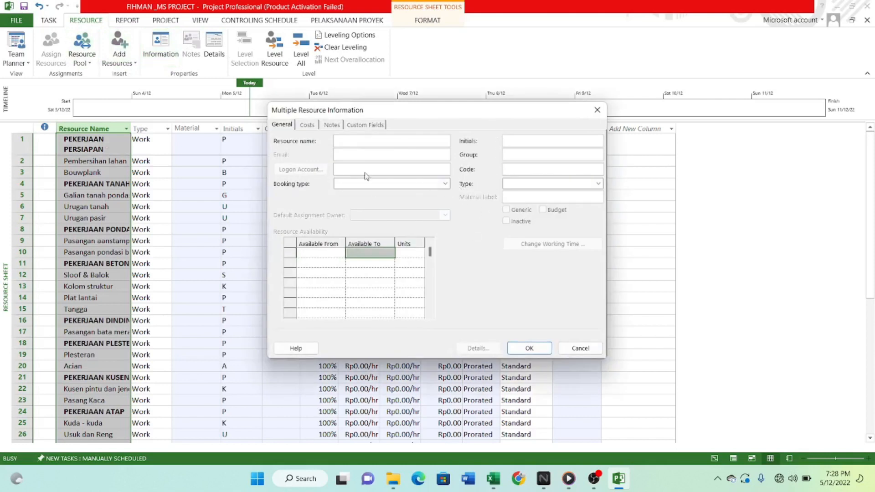
click(549, 184)
click(553, 202)
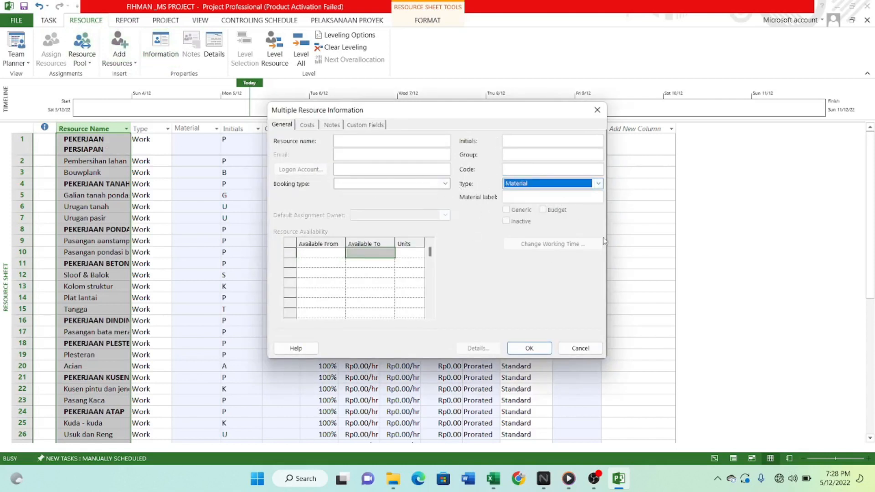
click(529, 348)
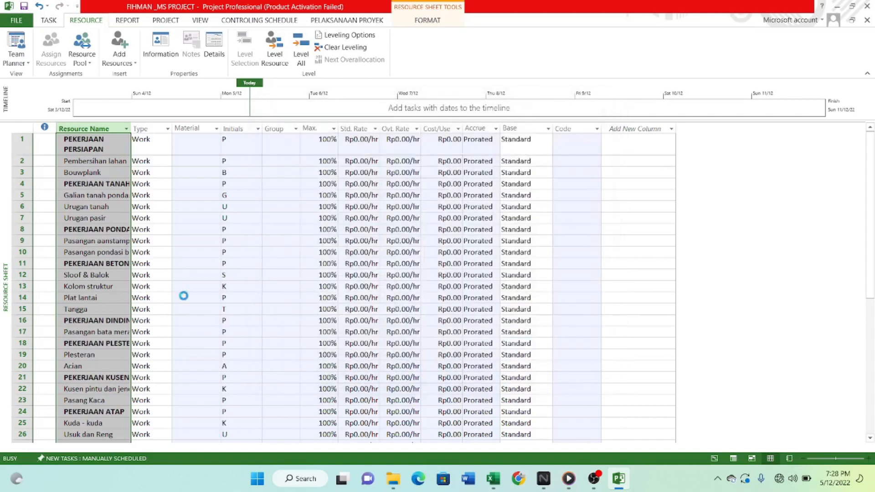
scroll(185, 262, down, 3)
scroll(186, 268, down, 5)
scroll(199, 272, up, 8)
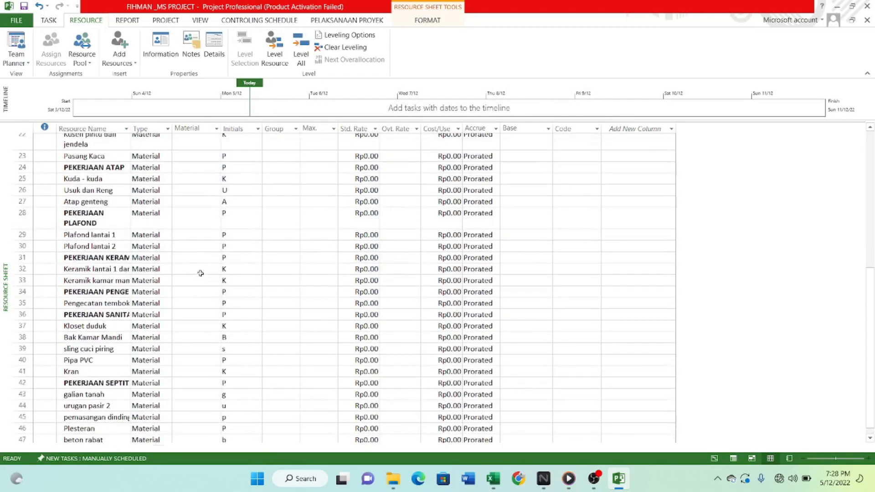
click(258, 198)
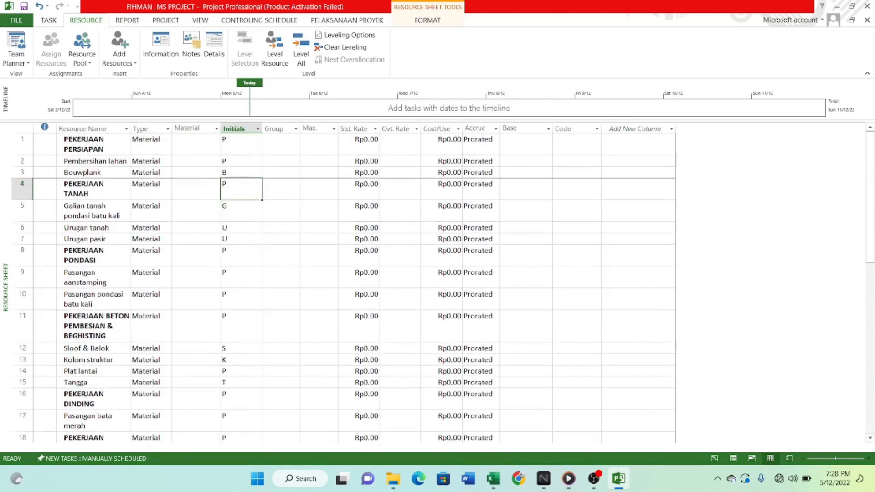
Switch to the Excel workbook and copy the Satuan units of all work items, from row 8 to row 55.
click(492, 478)
scroll(663, 268, up, 13)
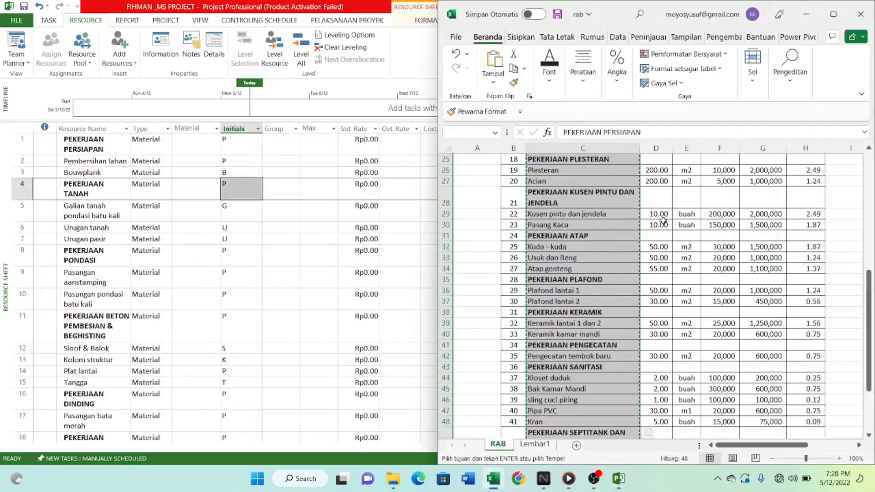
click(653, 248)
scroll(660, 267, down, 2)
scroll(666, 264, up, 2)
click(690, 246)
scroll(682, 267, down, 6)
scroll(682, 269, down, 6)
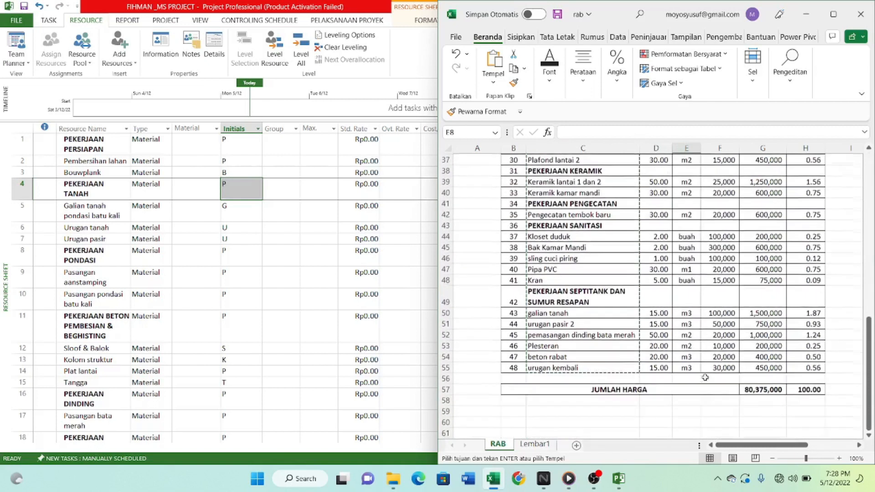
shift+click(688, 366)
key(ctrl+c)
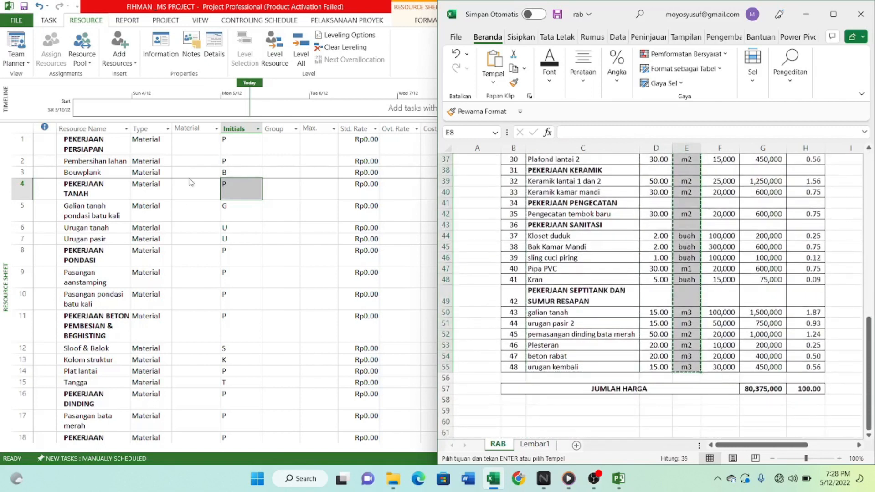
Switch back to Project and paste the copied units into the Material label column from the first resource row.
click(194, 153)
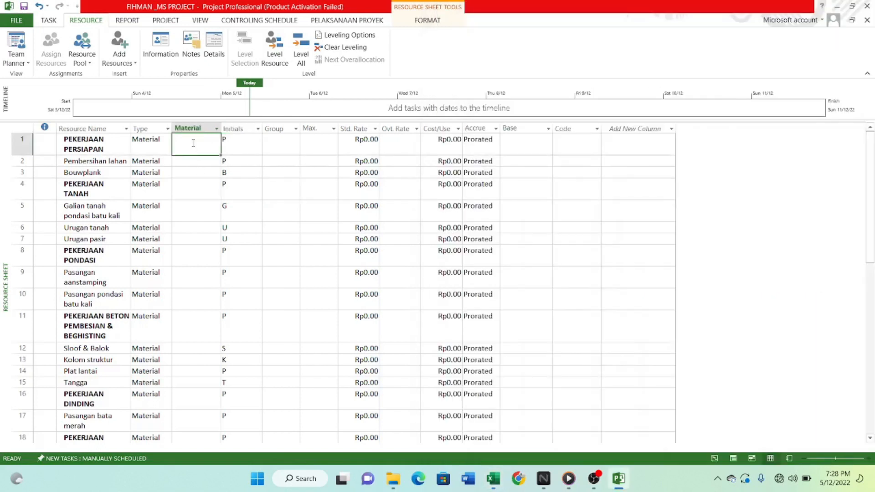
key(ctrl+v)
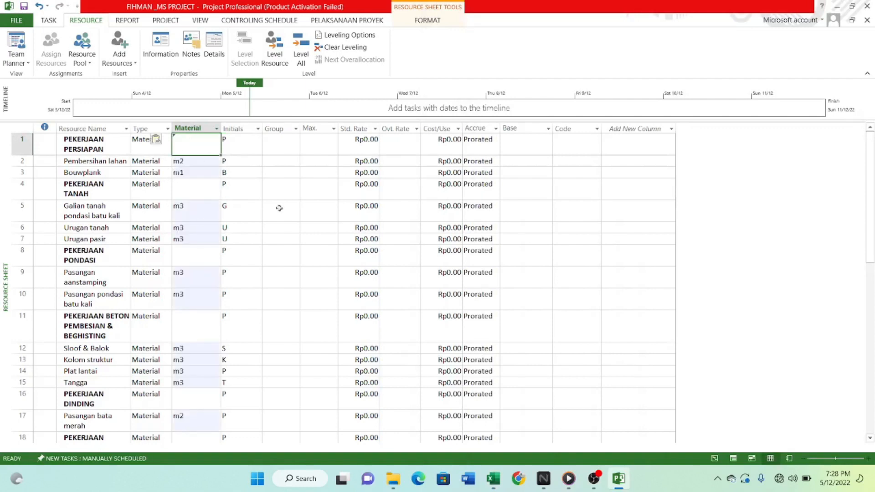
scroll(280, 208, down, 4)
scroll(279, 225, up, 4)
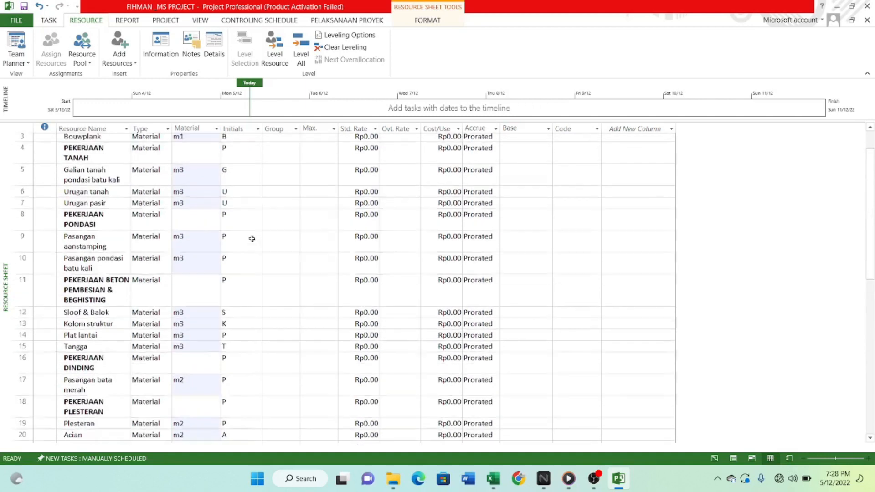
Switch to the Excel workbook and copy the unit prices of all work items, from F8 to F55.
scroll(252, 239, up, 1)
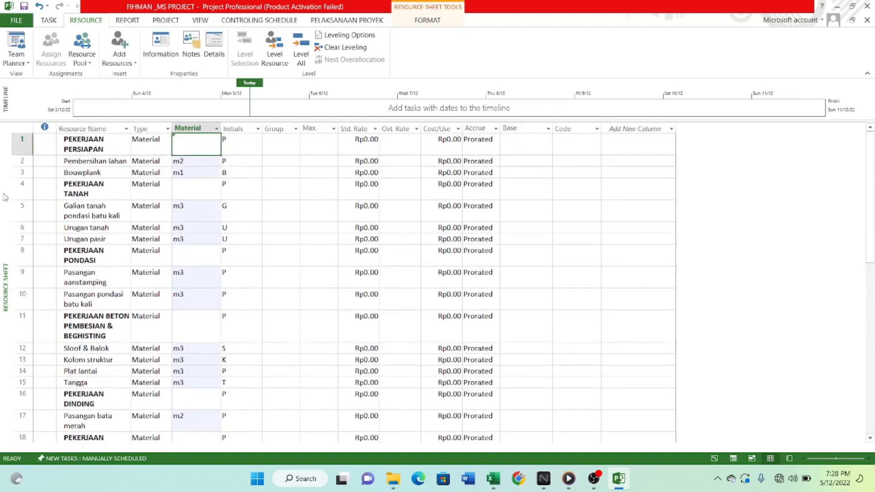
scroll(246, 266, down, 13)
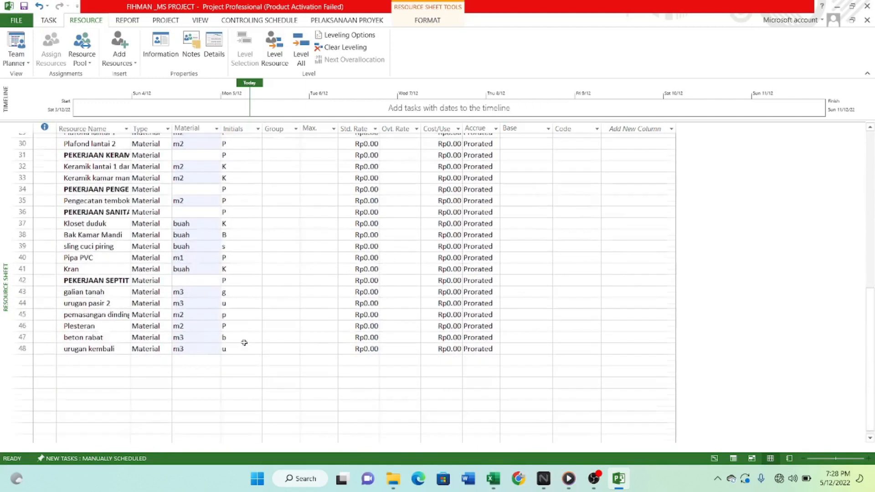
scroll(244, 343, up, 13)
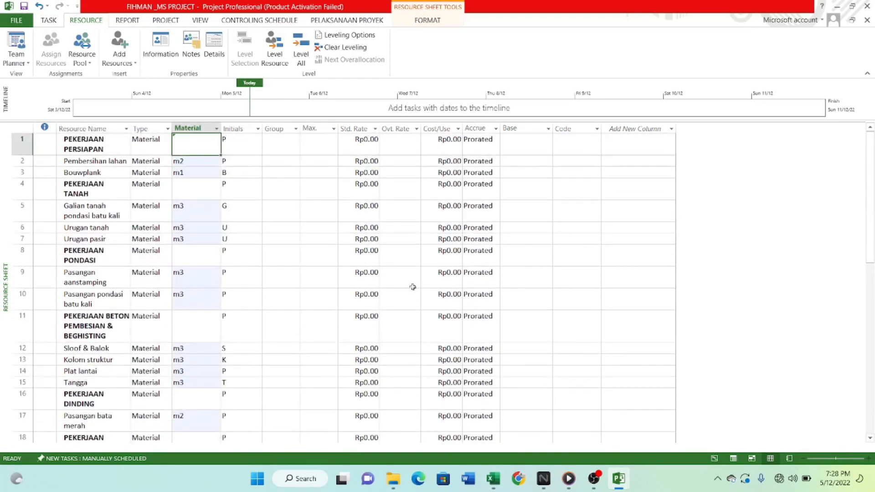
click(494, 479)
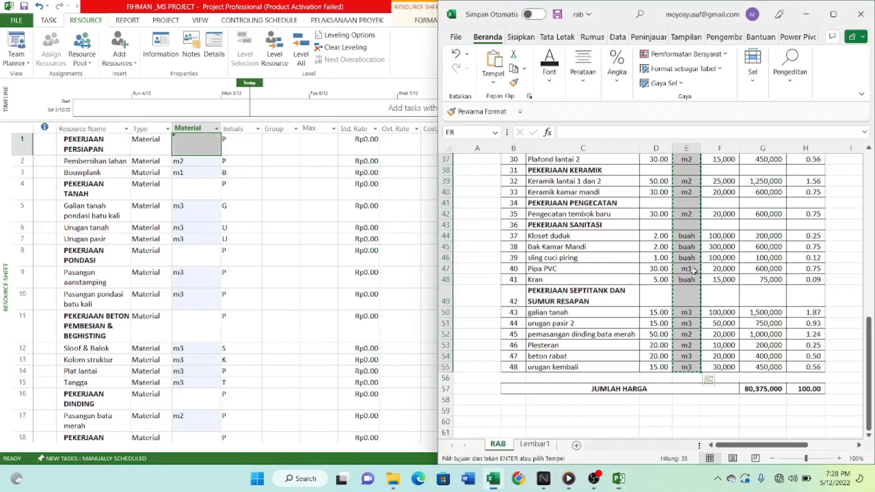
scroll(725, 246, up, 12)
click(723, 248)
scroll(722, 258, down, 16)
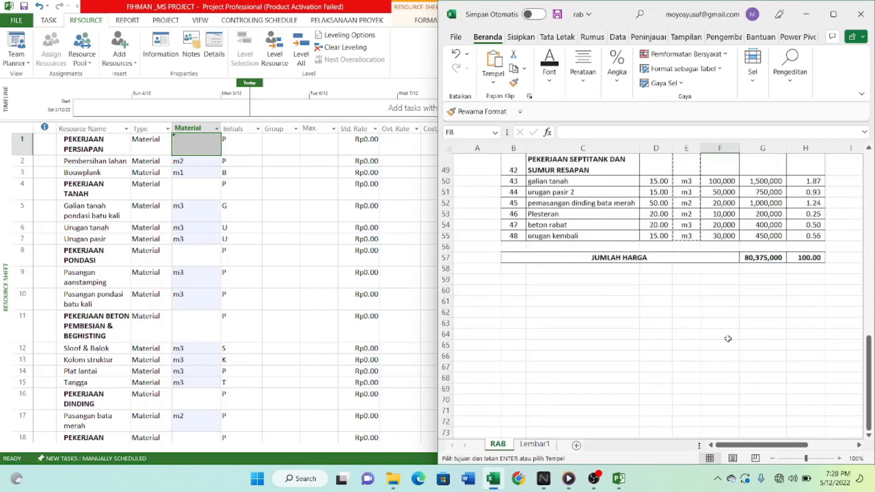
shift+click(723, 236)
key(ctrl+c)
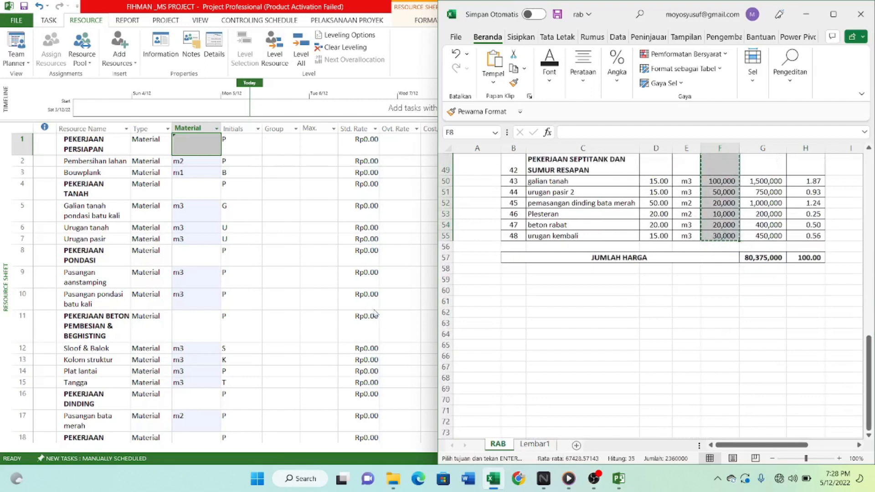
Switch back to Project, paste the copied unit prices into Std. Rate from the first resource row, and widen that column to about 14.
click(356, 138)
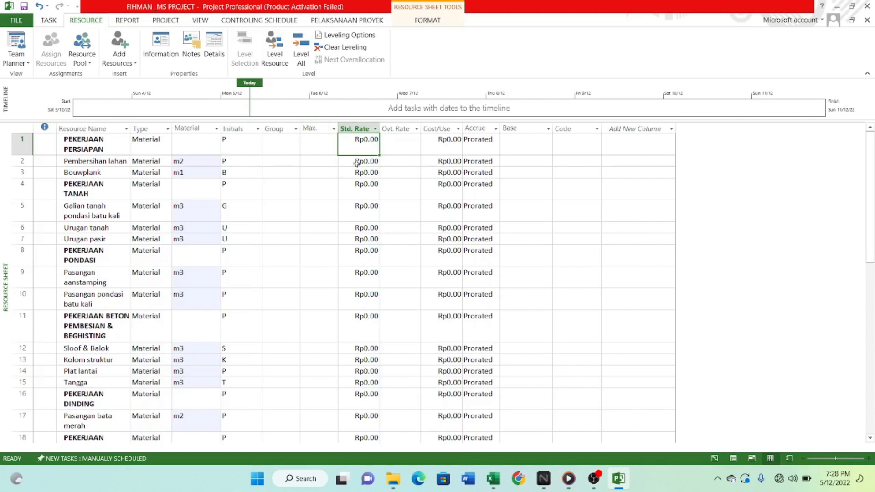
key(ctrl+v)
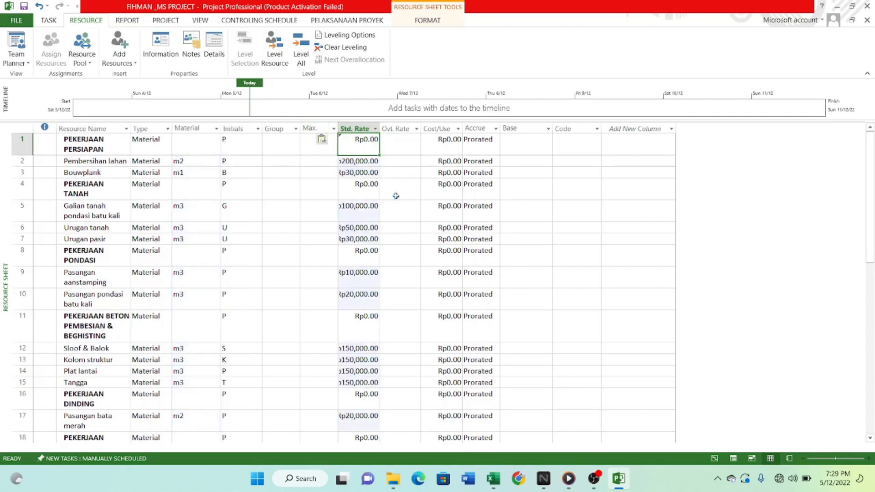
click(401, 211)
scroll(391, 236, down, 12)
scroll(375, 273, up, 7)
scroll(359, 185, up, 4)
drag(381, 129, 391, 129)
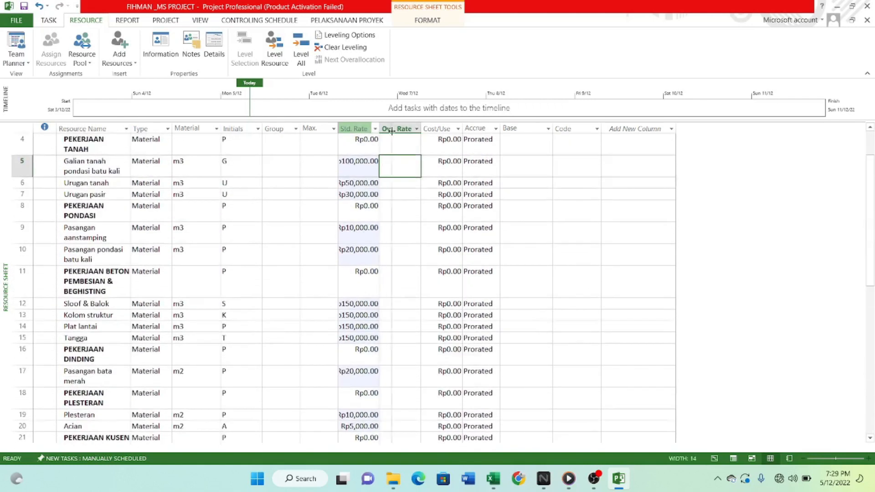
Widen the Resource Name column so that the long work item names are no longer cut off.
scroll(387, 218, down, 7)
scroll(60, 271, up, 5)
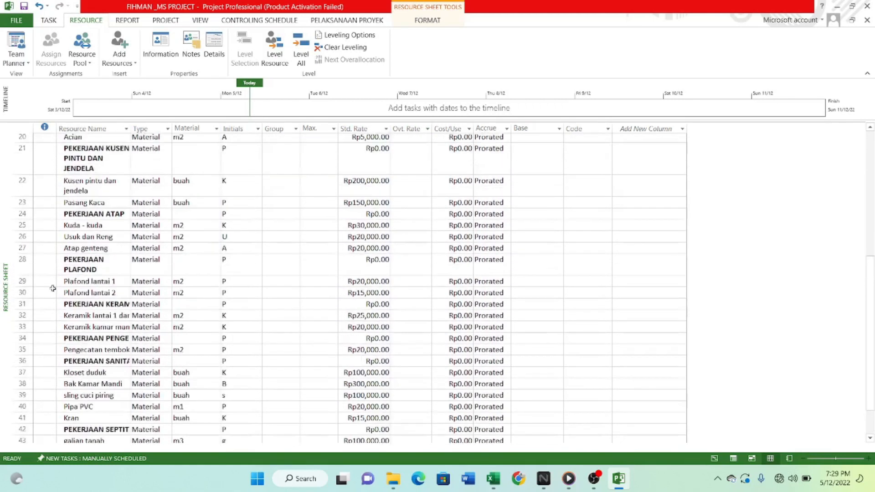
scroll(60, 271, down, 4)
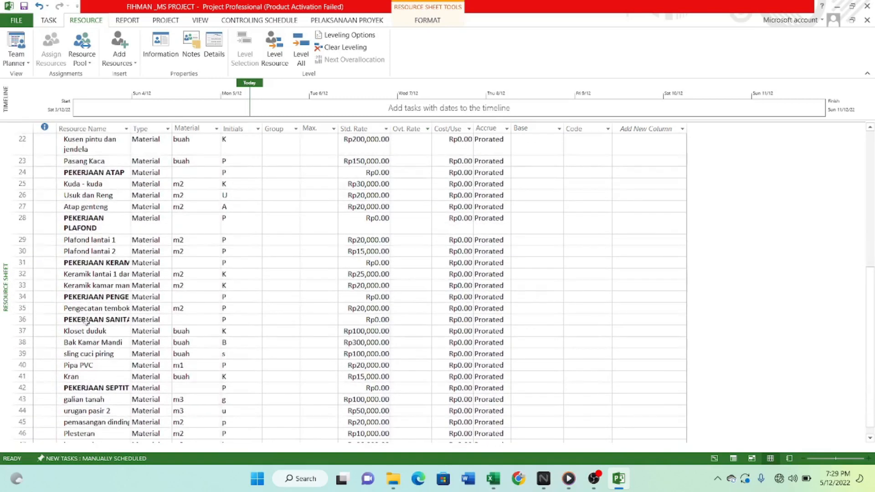
click(86, 322)
click(90, 295)
click(91, 265)
scroll(93, 257, up, 8)
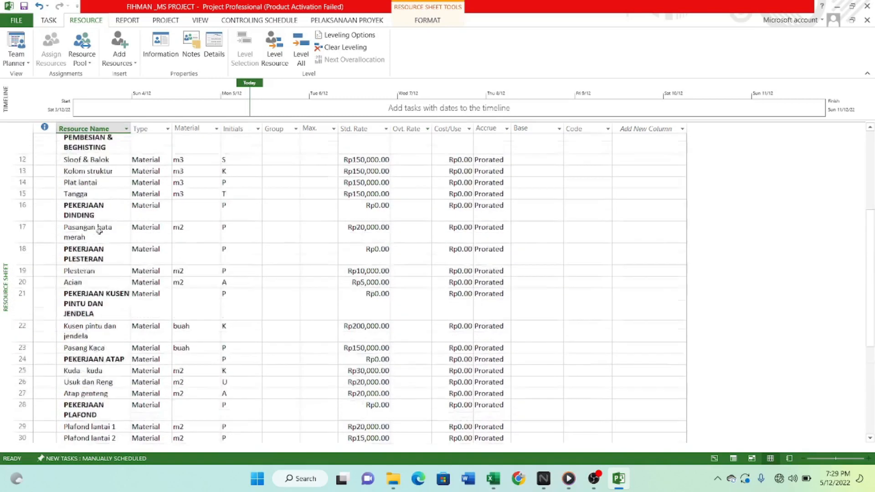
scroll(93, 250, down, 1)
click(94, 280)
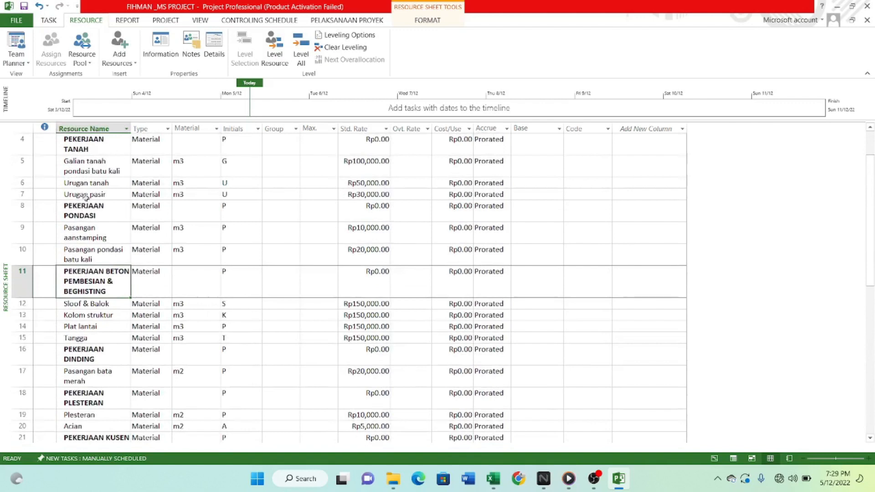
scroll(86, 196, down, 4)
scroll(121, 141, up, 5)
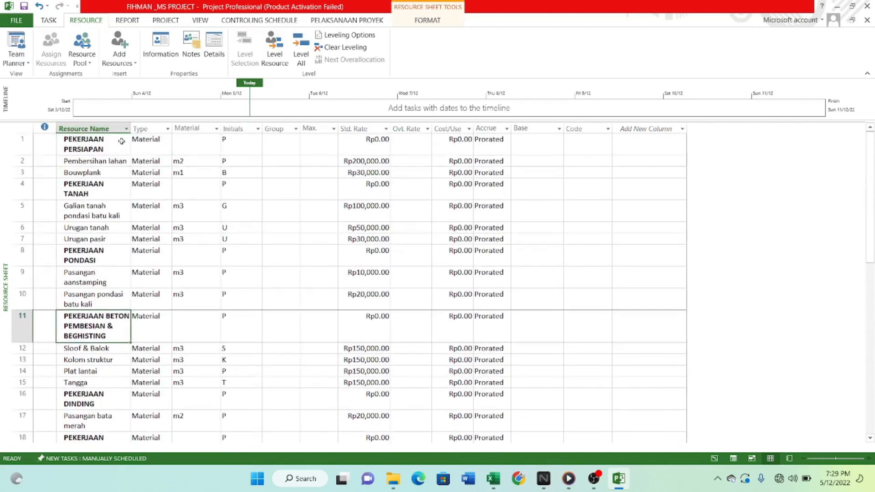
drag(131, 128, 189, 129)
Look through the whole resource sheet to check the names, types, material units and standard rates.
scroll(180, 239, down, 1)
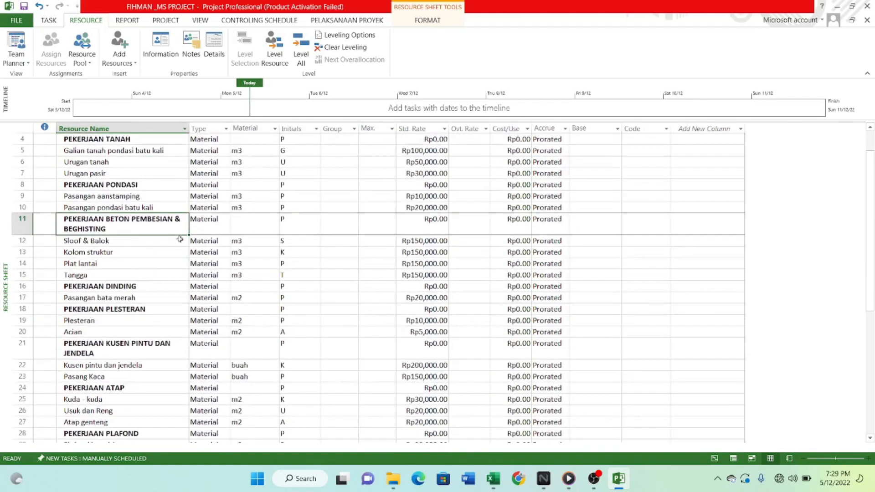
scroll(124, 230, down, 2)
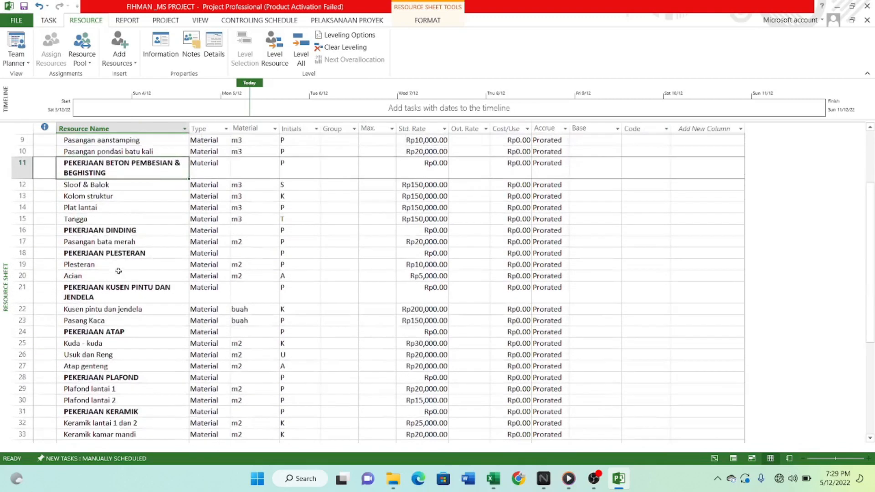
scroll(119, 269, up, 3)
scroll(124, 245, down, 9)
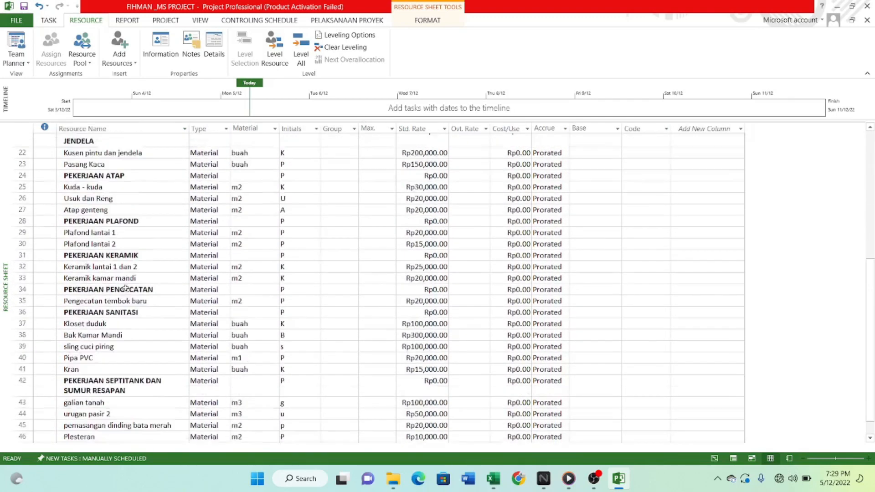
scroll(98, 312, up, 9)
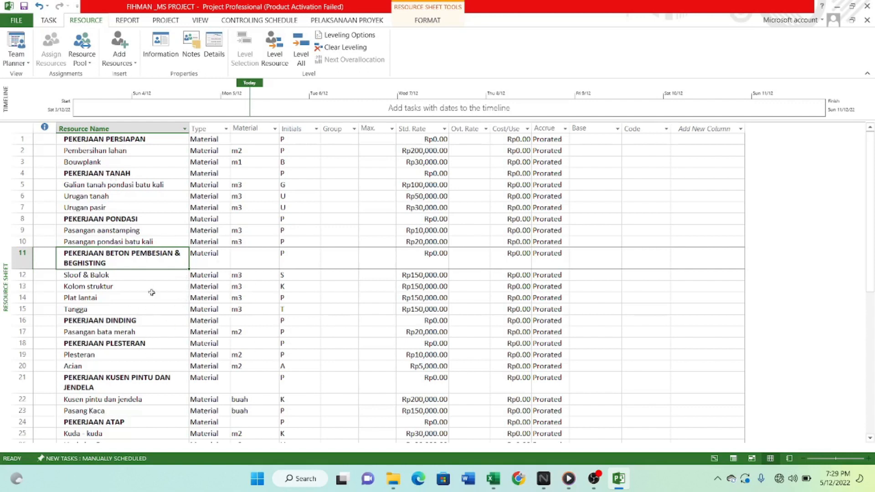
scroll(443, 286, down, 5)
scroll(332, 337, up, 2)
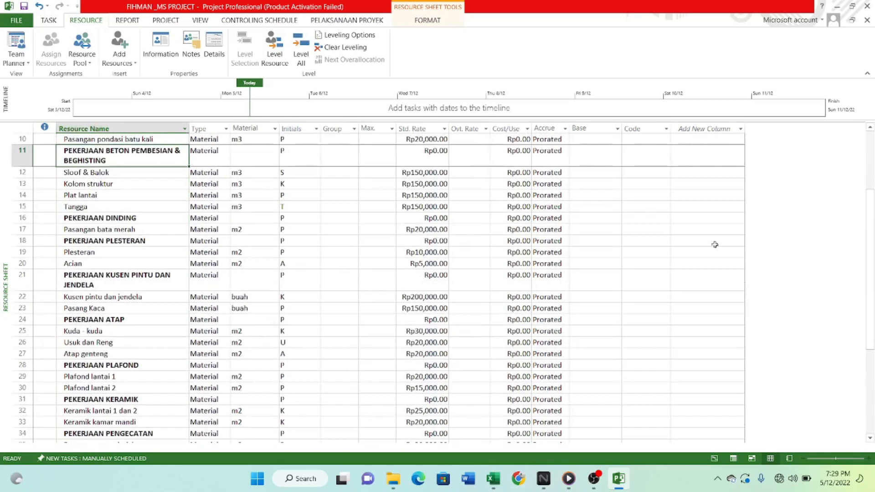
Switch to the Gantt Chart view, extend the task table to show the Resource Names column, and select its cell for Pembersihan lahan.
click(645, 279)
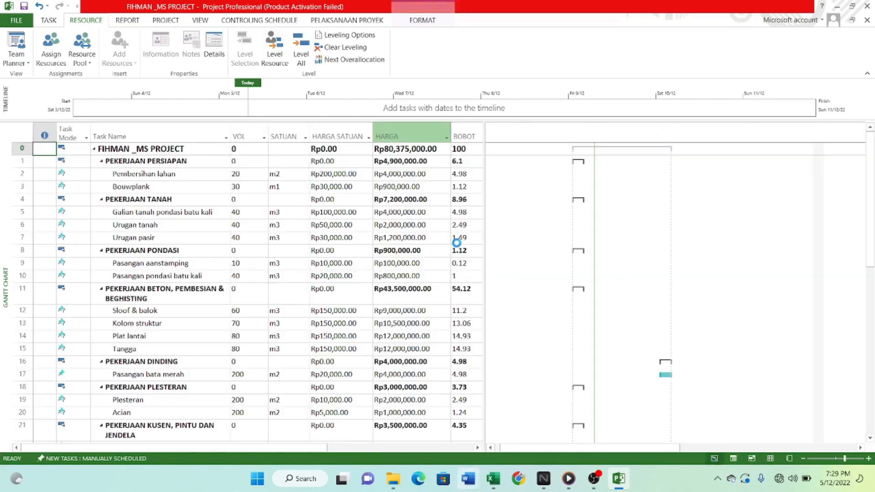
scroll(334, 351, down, 2)
scroll(292, 296, up, 2)
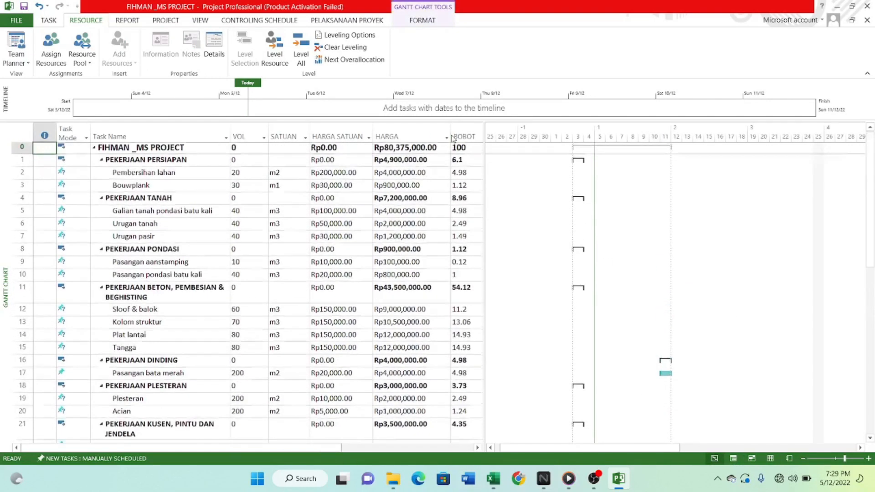
drag(483, 128, 573, 130)
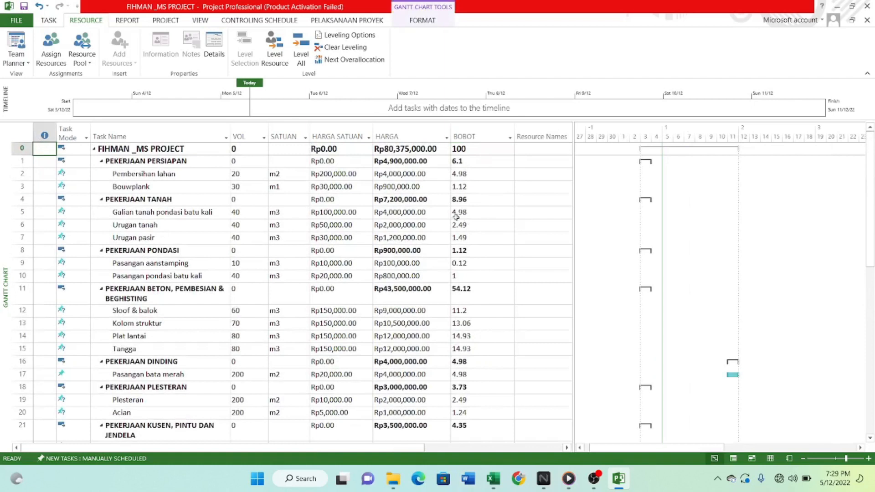
scroll(549, 233, down, 5)
scroll(549, 233, up, 4)
click(549, 233)
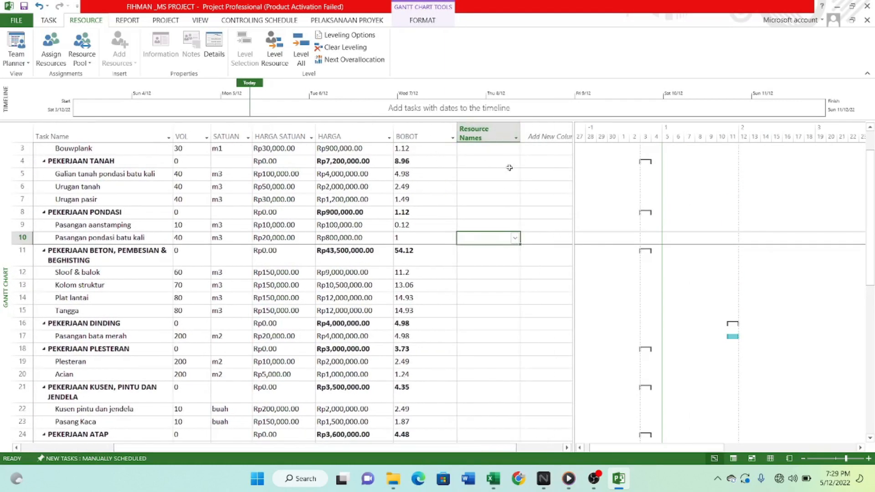
scroll(478, 210, up, 1)
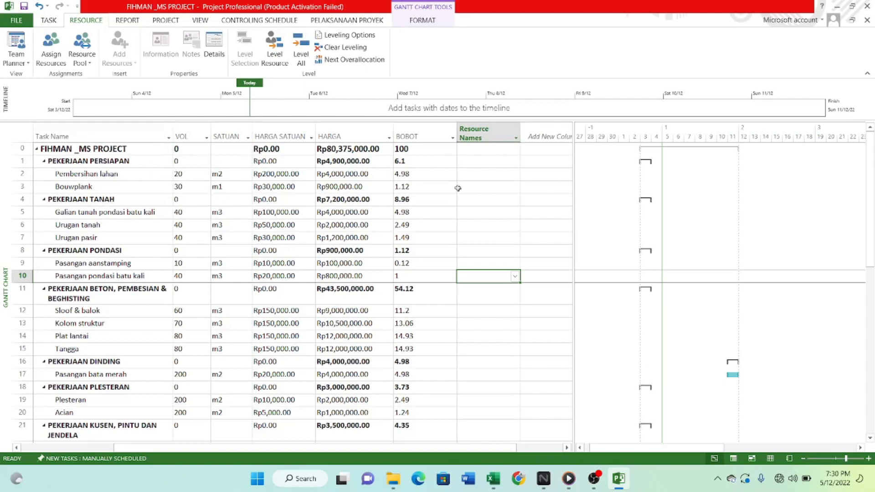
click(480, 174)
scroll(469, 218, down, 5)
scroll(471, 222, up, 5)
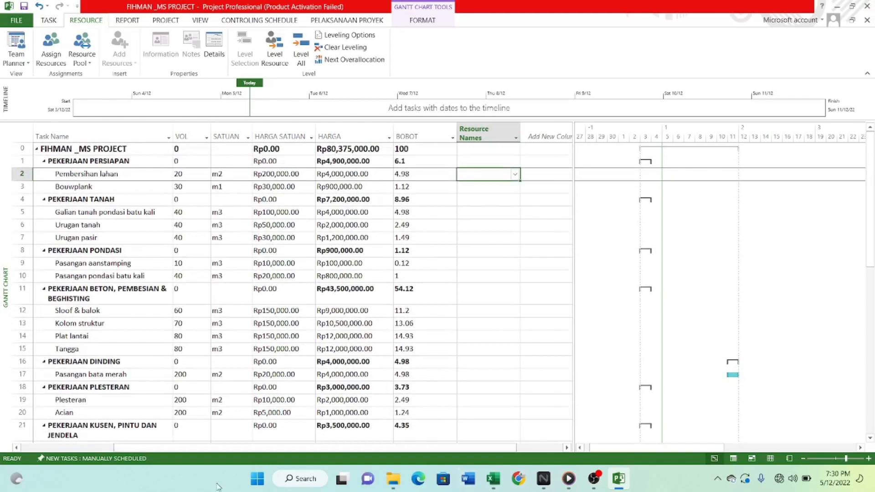
Switch to the Excel workbook and add a new blank worksheet after the RAB sheet.
click(494, 479)
scroll(528, 398, down, 8)
scroll(528, 398, up, 6)
click(576, 446)
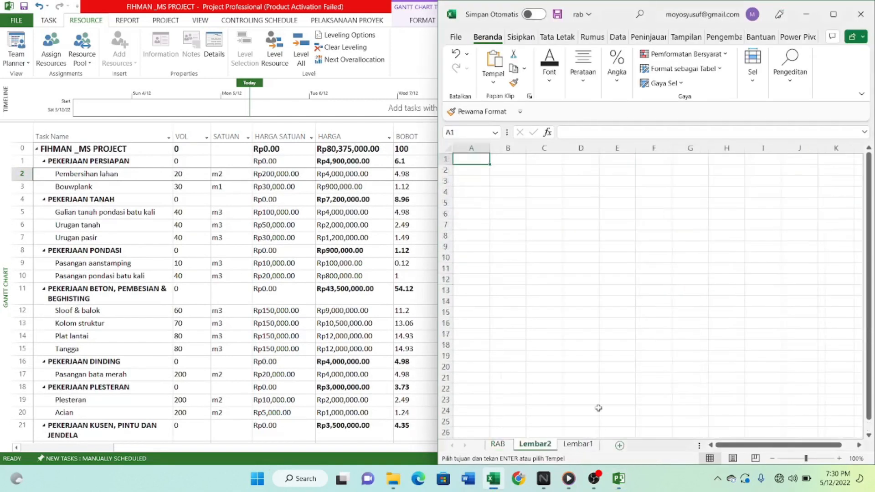
scroll(580, 308, down, 5)
Copy all work item names from the RAB sheet, from PEKERJAAN PERSIAPAN in row 8 to urugan kembali in row 55.
click(508, 446)
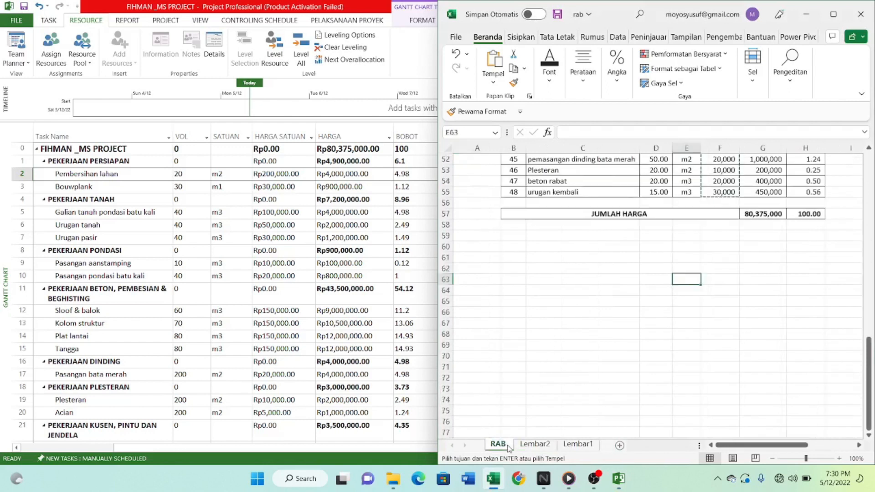
scroll(555, 244, up, 17)
drag(555, 245, 562, 299)
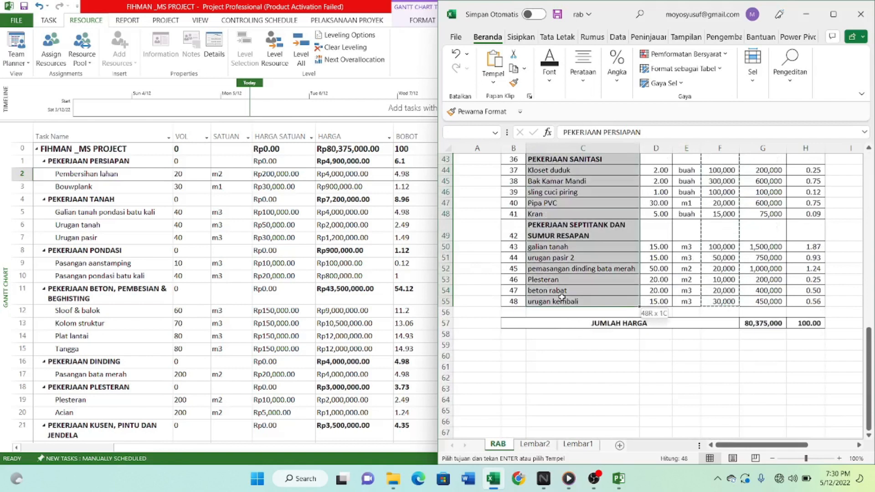
click(564, 400)
Paste the work item names into Lembar2 from cell B4 and widen column B to fit them.
click(579, 444)
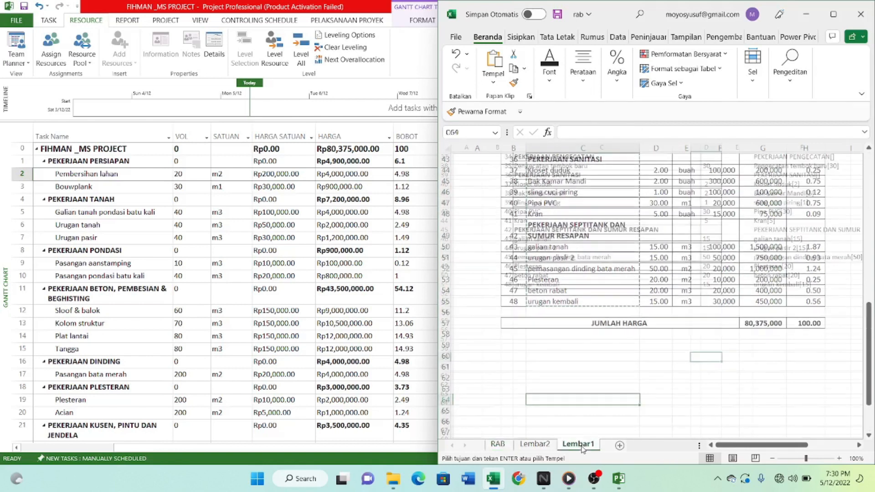
click(535, 445)
click(505, 159)
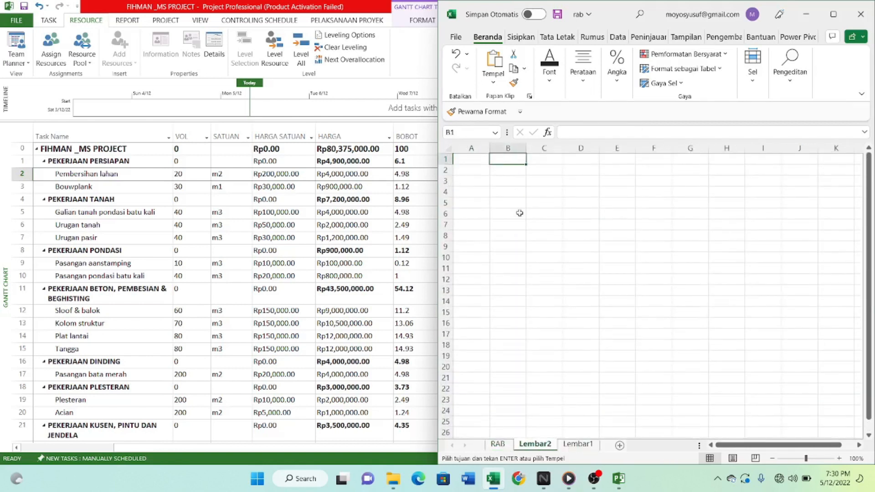
click(525, 192)
key(ctrl+v)
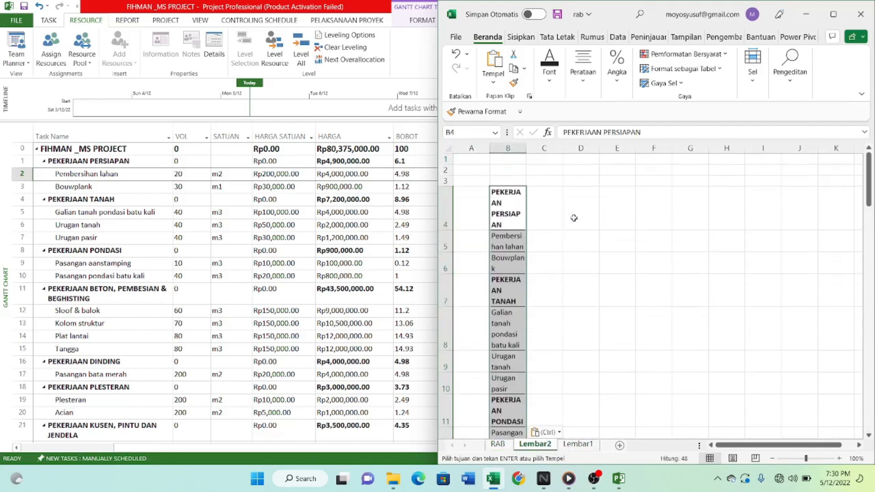
click(508, 148)
drag(526, 149, 600, 151)
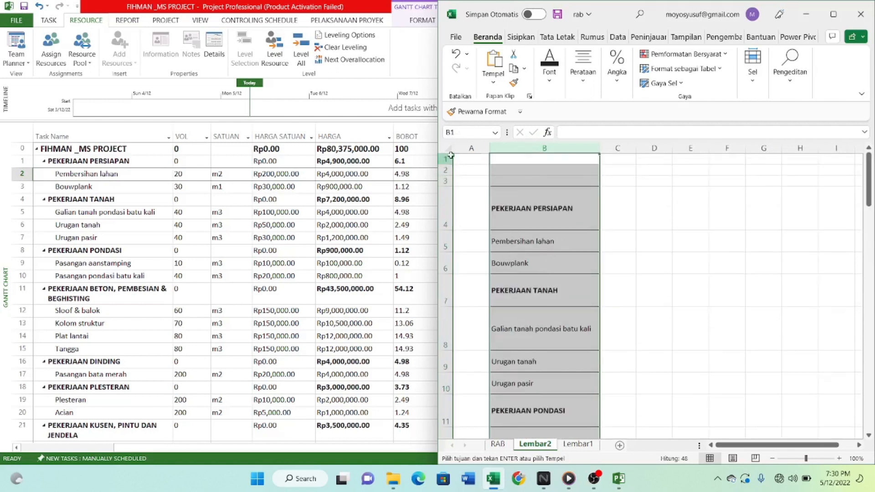
Auto-fit the row heights of rows 4 to 51 in Lembar2.
click(447, 158)
scroll(461, 221, down, 2)
scroll(460, 216, up, 2)
click(445, 203)
scroll(462, 251, down, 4)
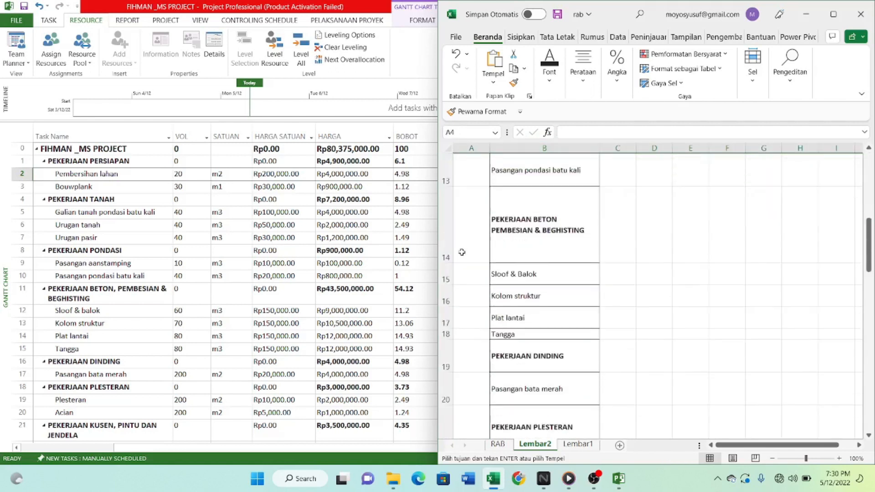
scroll(462, 252, down, 15)
scroll(461, 246, up, 5)
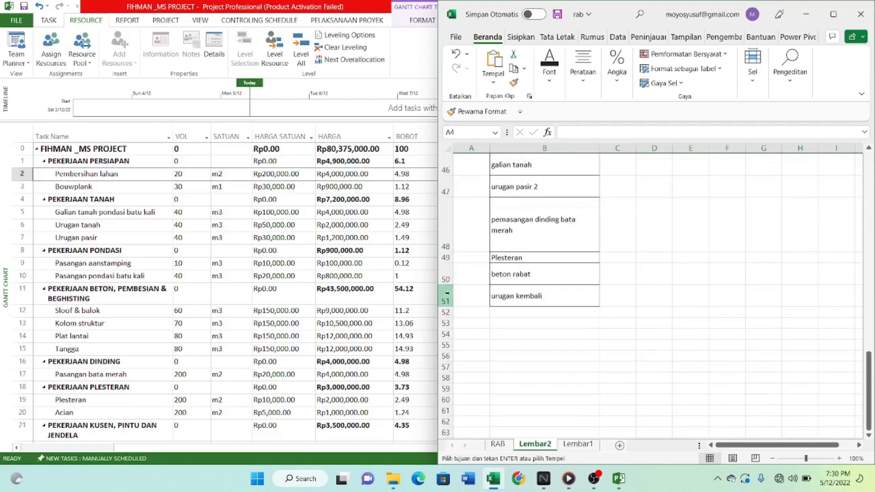
shift+click(447, 294)
click(752, 68)
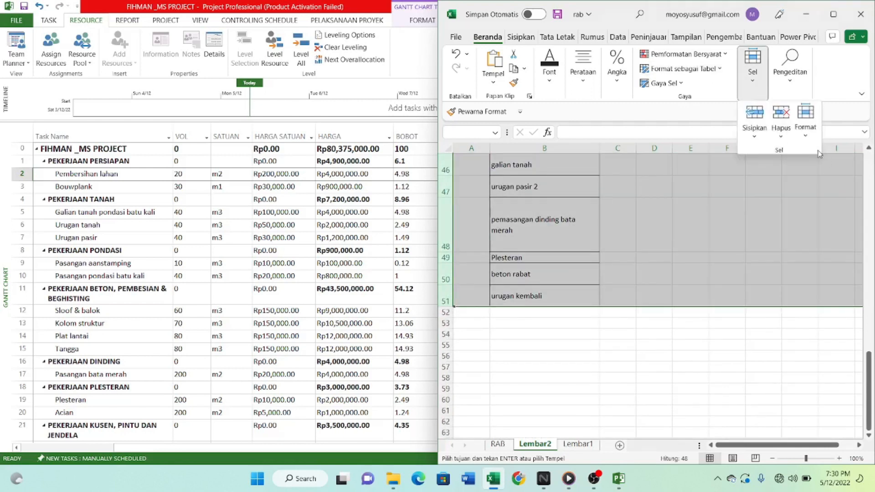
click(805, 120)
click(791, 187)
scroll(621, 268, up, 15)
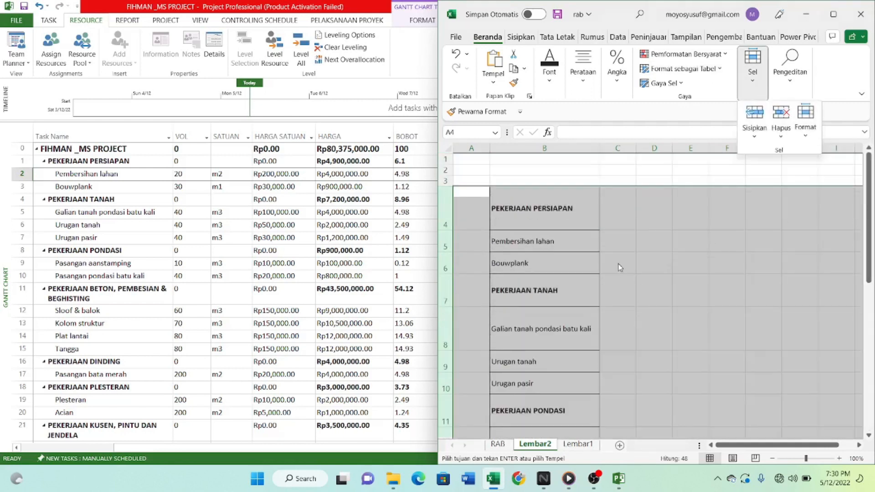
scroll(656, 284, down, 3)
click(693, 270)
Review the work item list in Lembar2 from PEKERJAAN PERSIAPAN down to urugan kembali.
scroll(673, 279, down, 2)
scroll(668, 301, up, 3)
scroll(666, 304, up, 2)
scroll(611, 298, down, 1)
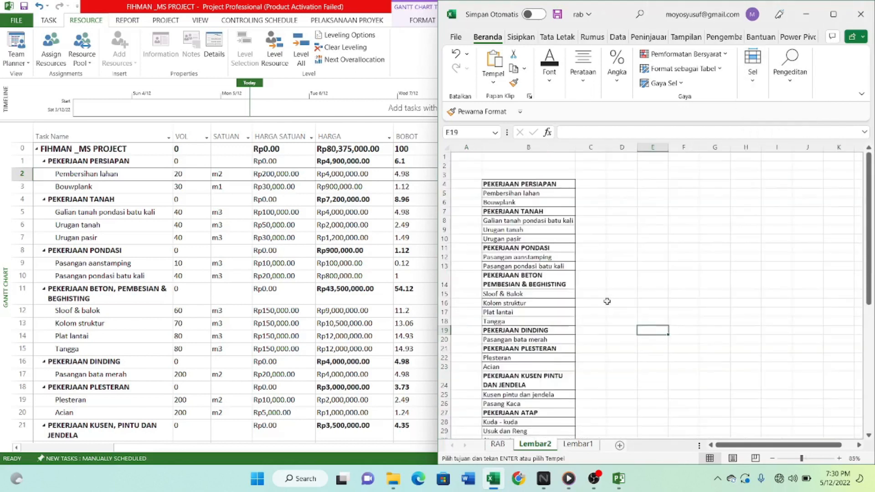
scroll(520, 249, down, 10)
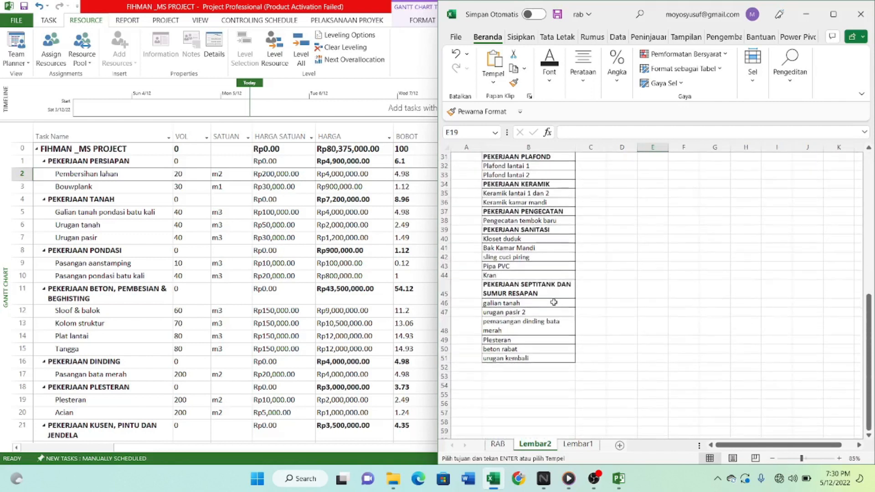
scroll(553, 303, up, 3)
scroll(554, 302, up, 6)
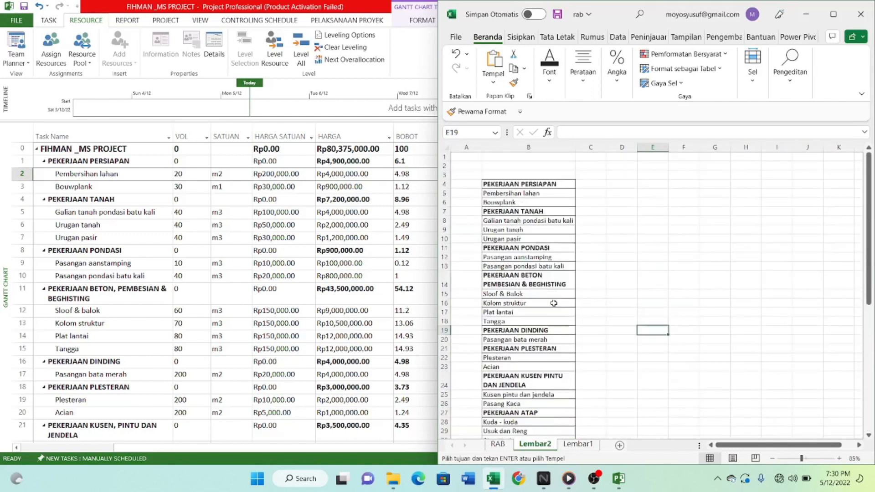
scroll(553, 303, down, 8)
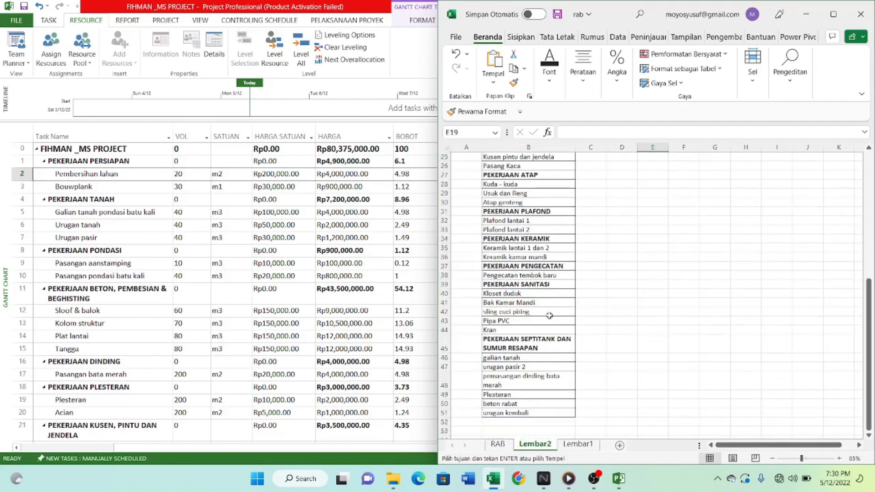
scroll(549, 316, down, 2)
scroll(549, 315, up, 10)
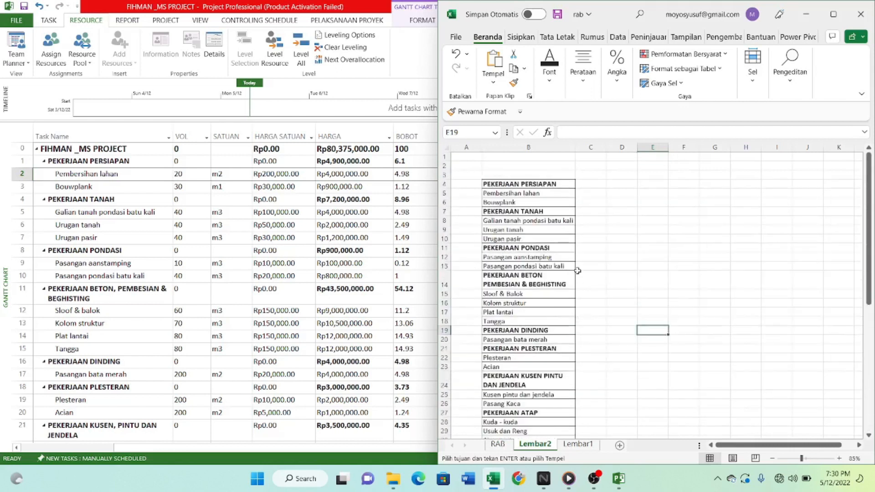
Copy the Volume column of the RAB sheet, from its heading in D7 down to row 55.
click(611, 193)
click(609, 182)
click(589, 183)
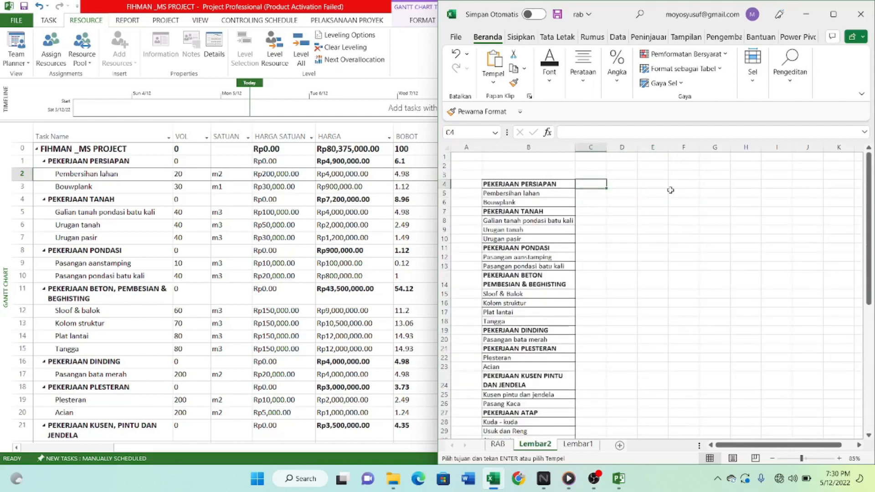
click(498, 444)
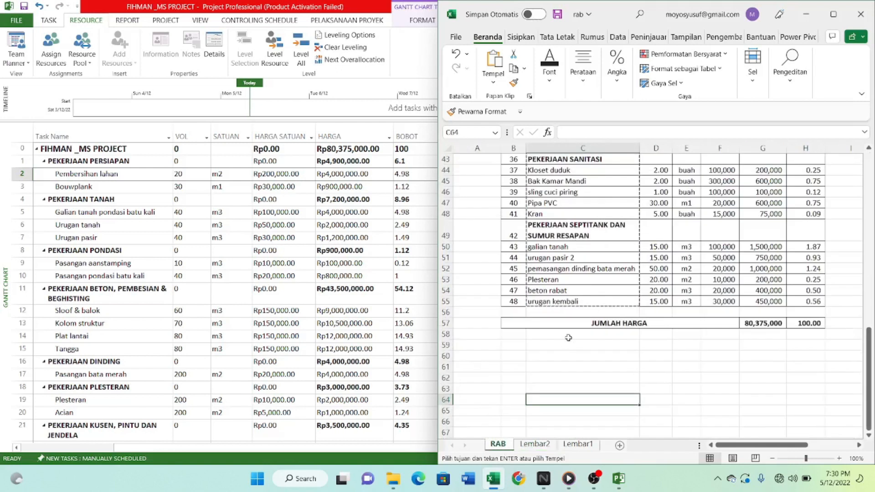
scroll(656, 278, up, 7)
scroll(655, 279, up, 7)
click(656, 250)
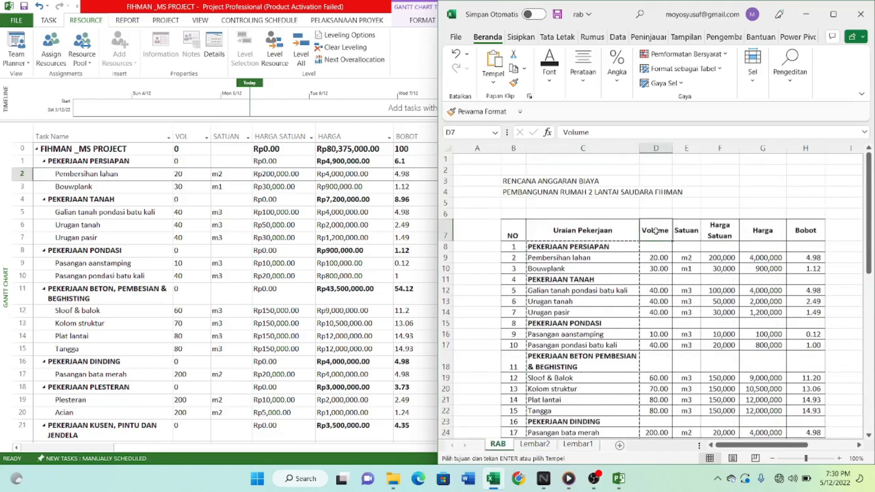
scroll(654, 292, down, 4)
scroll(654, 294, down, 10)
shift+click(658, 301)
key(ctrl+v)
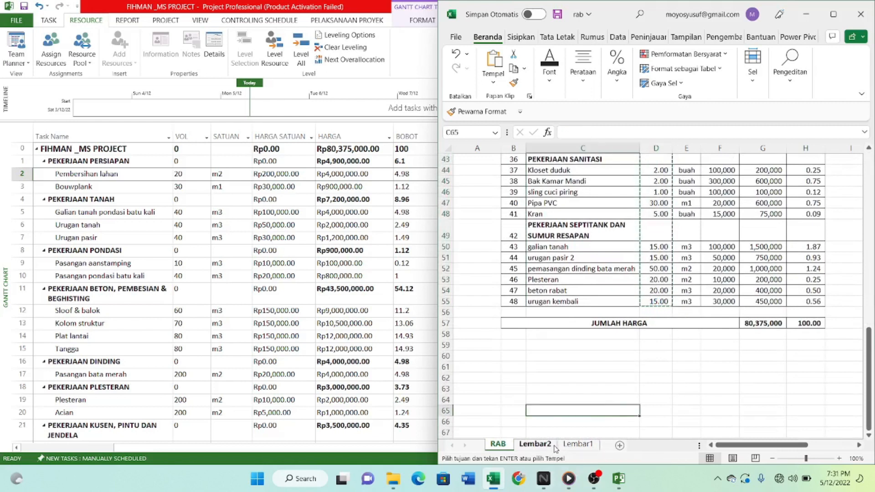
Paste the copied Volume column into Lembar2 starting at cell C3, beside the work item names.
click(535, 443)
click(592, 174)
key(ctrl+v)
click(695, 254)
Enter the heading "uraian pekerjaan" in cell B3 above the work item names.
click(528, 179)
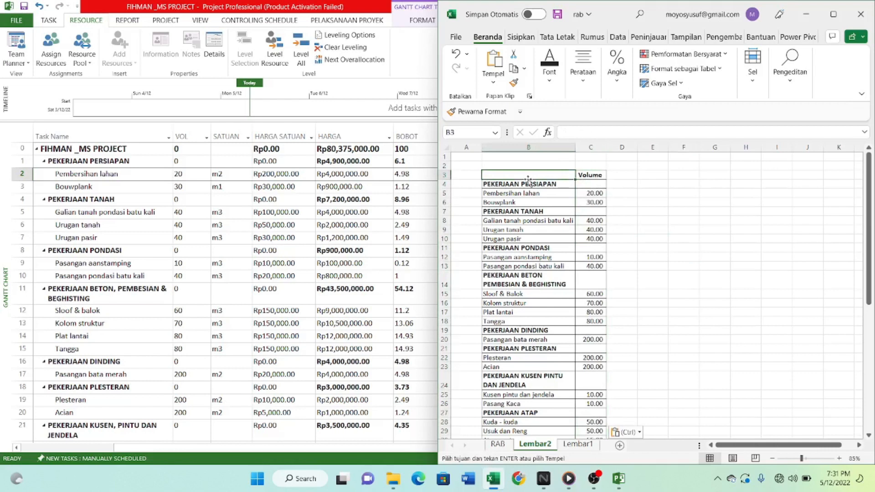
text(uraian pekerjaan)
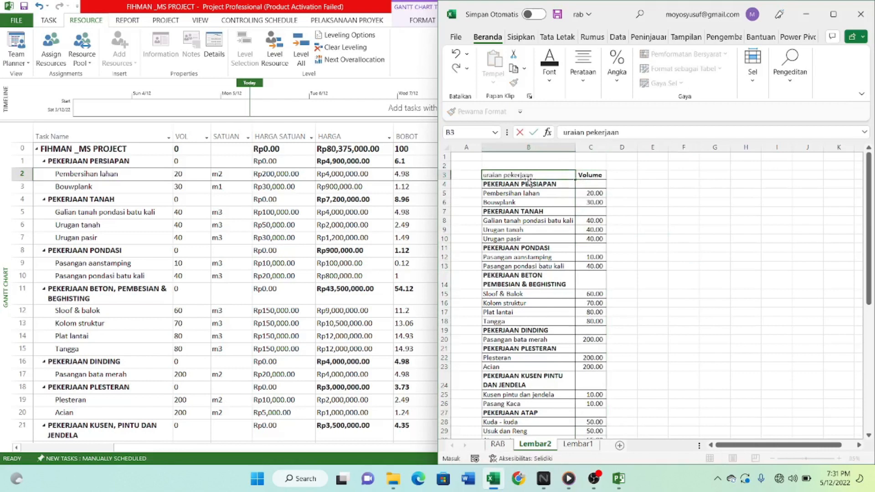
key(Left)
key(Right)
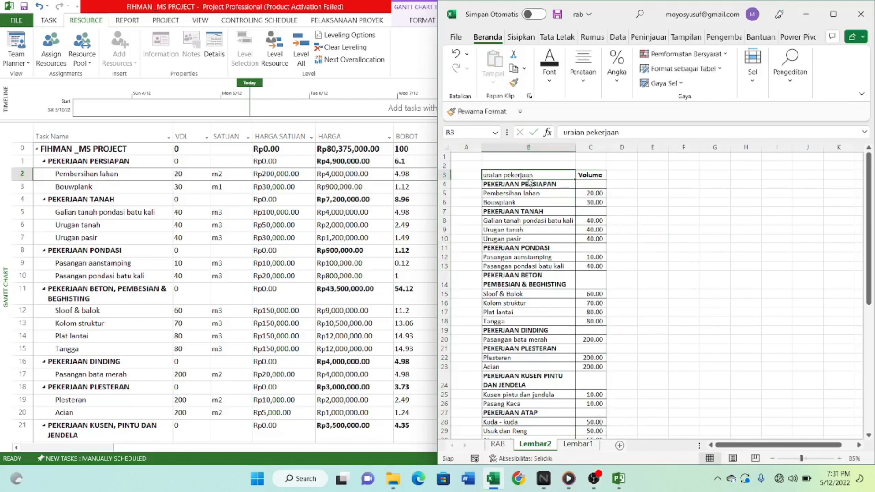
Format the headings in B3:C3 as bold with a yellow fill.
drag(530, 182, 578, 175)
key(ctrl+b)
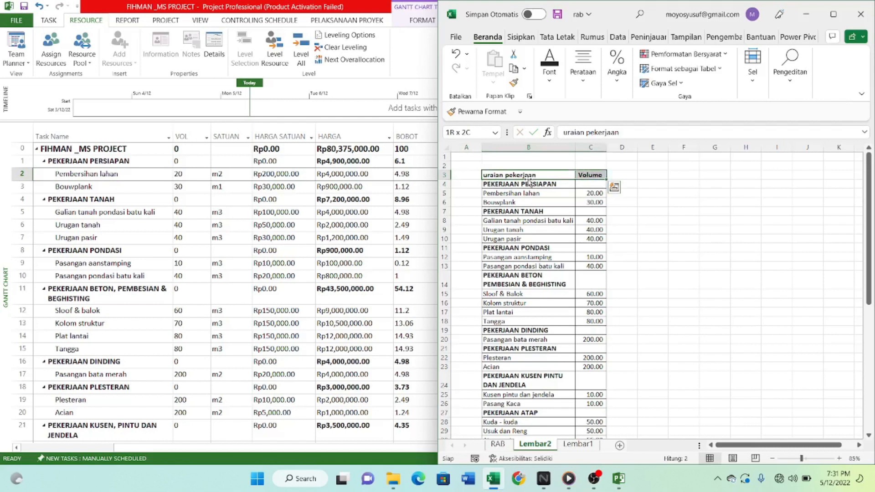
click(549, 68)
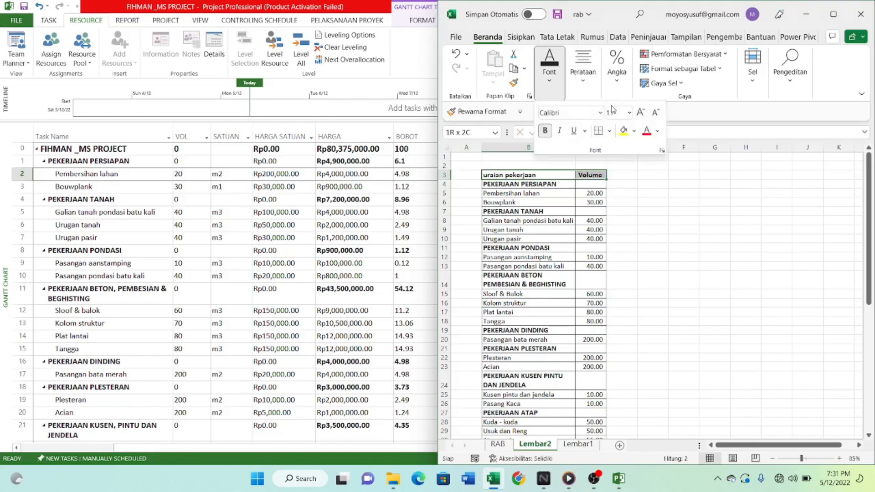
click(623, 133)
scroll(651, 232, down, 3)
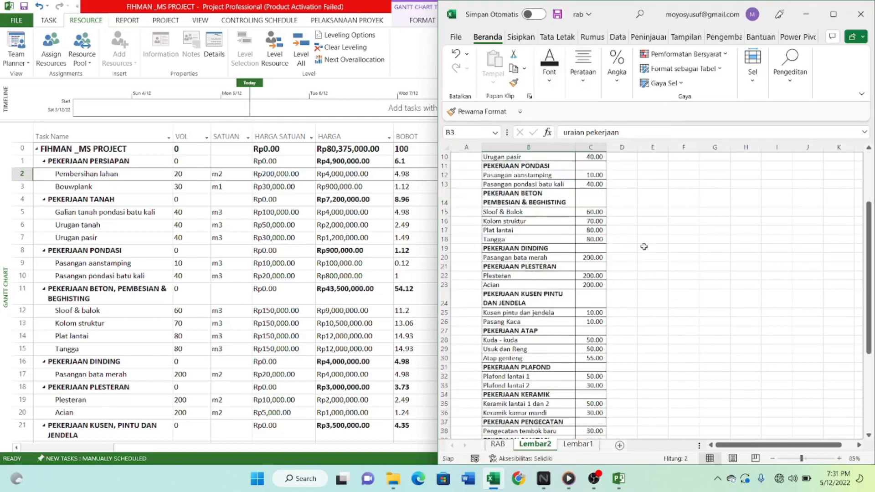
scroll(661, 246, up, 3)
click(665, 256)
click(714, 211)
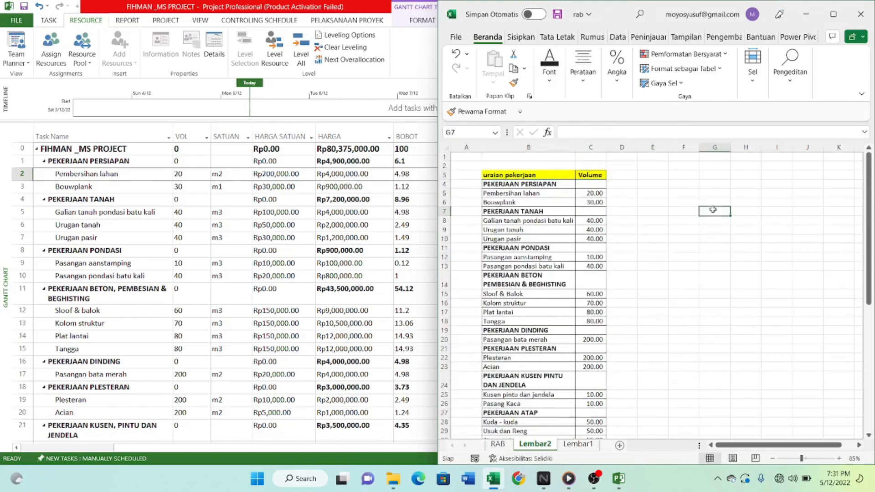
click(501, 177)
click(647, 228)
scroll(647, 230, down, 3)
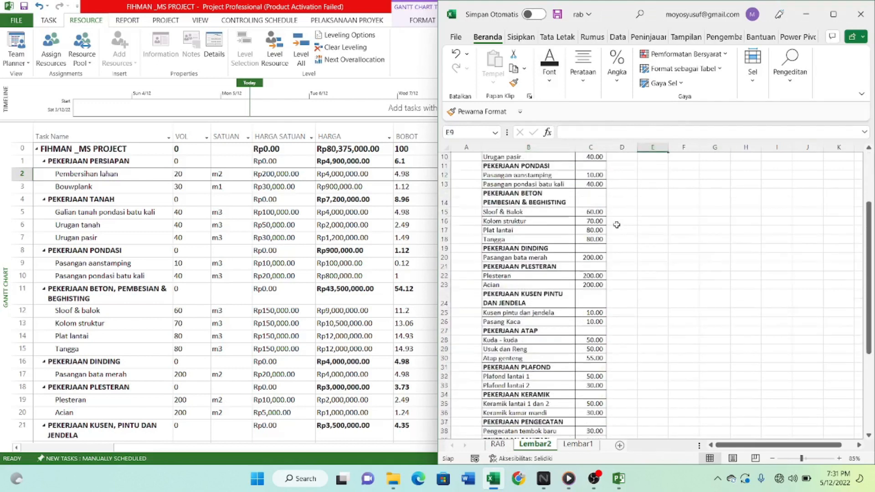
scroll(636, 251, up, 2)
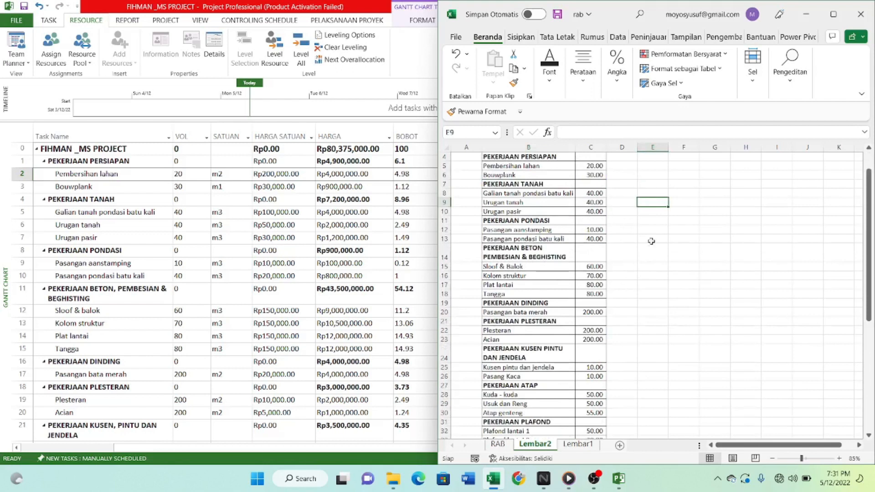
scroll(610, 230, up, 1)
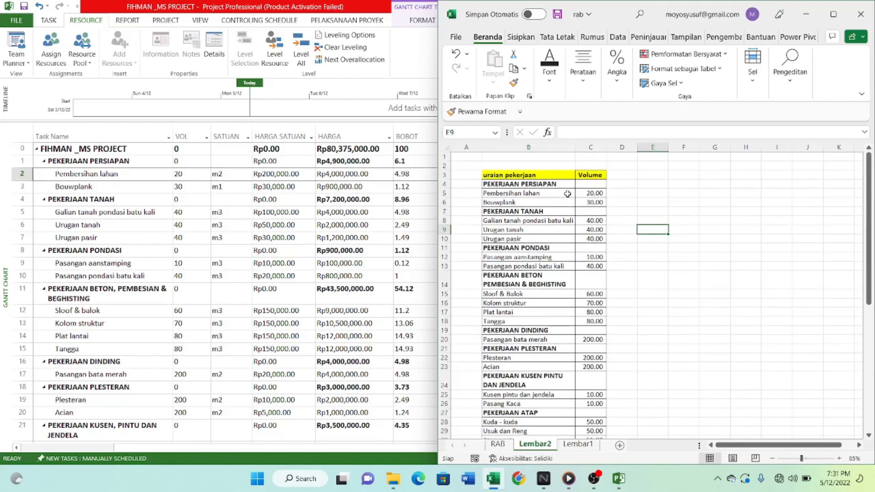
text(we)
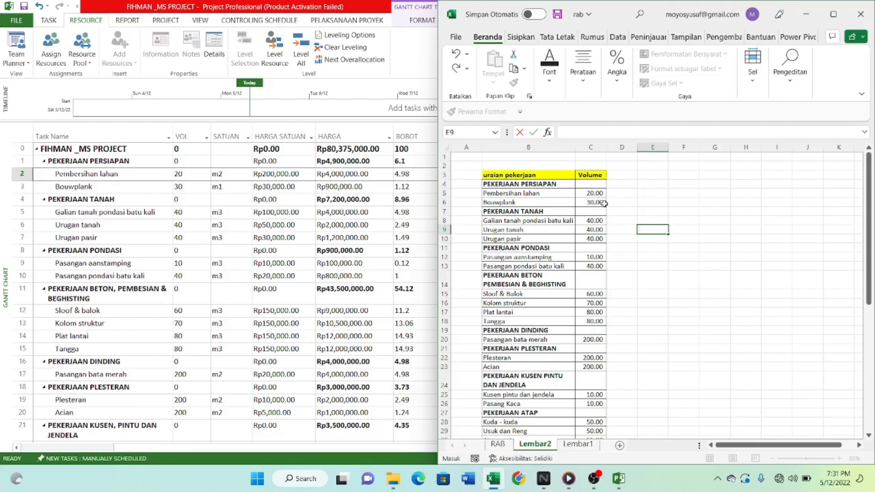
click(651, 193)
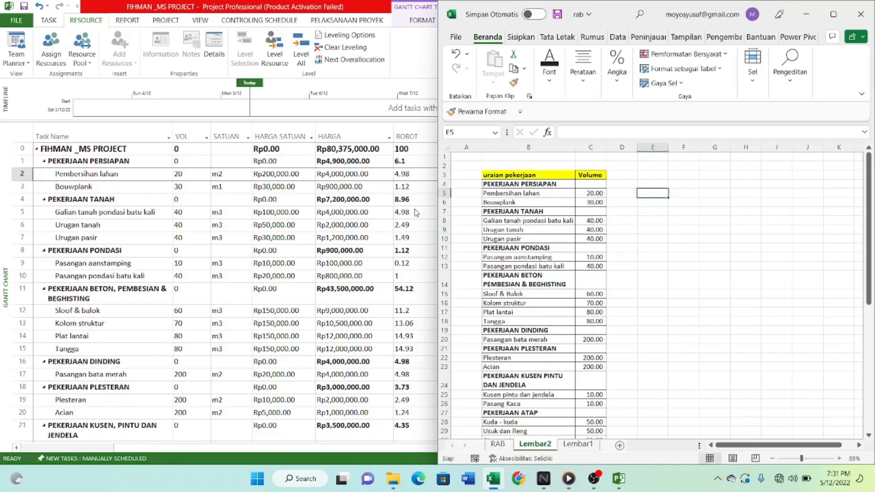
Enter the formula =B4&"["&C4&"]" in cell E4 to join the work item name with its bracketed volume.
click(652, 185)
text(=)
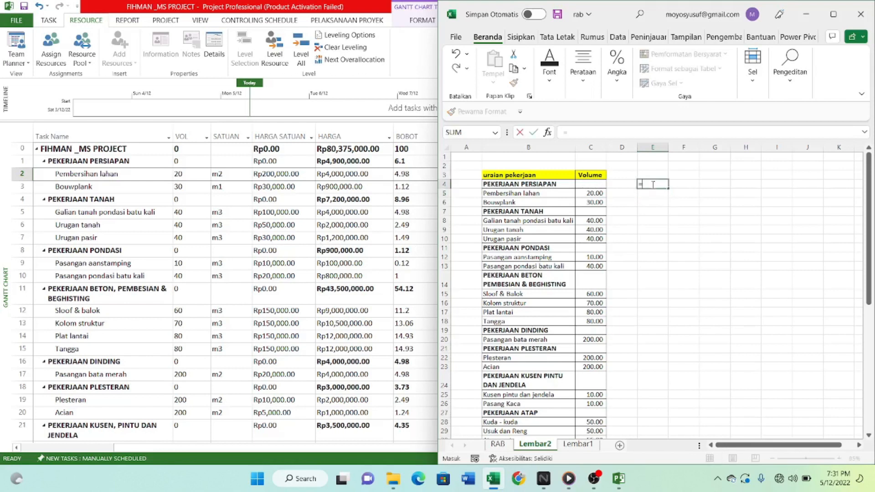
text(=)
click(528, 184)
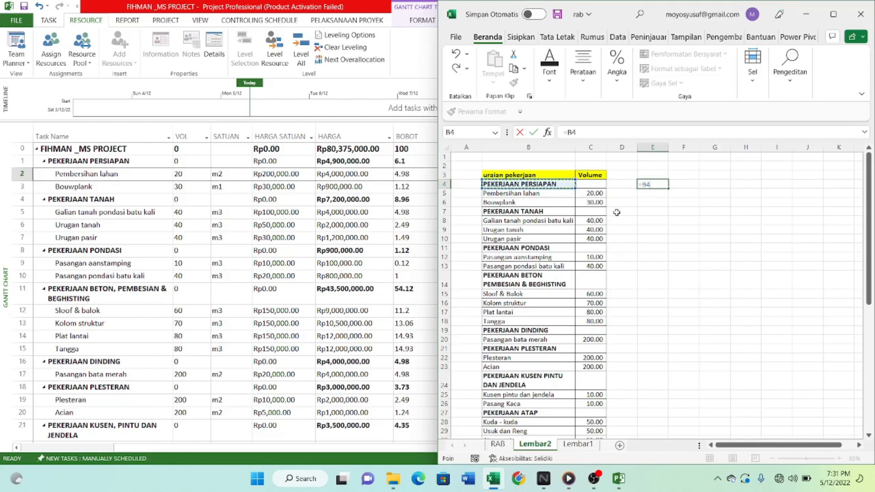
text(&"[)
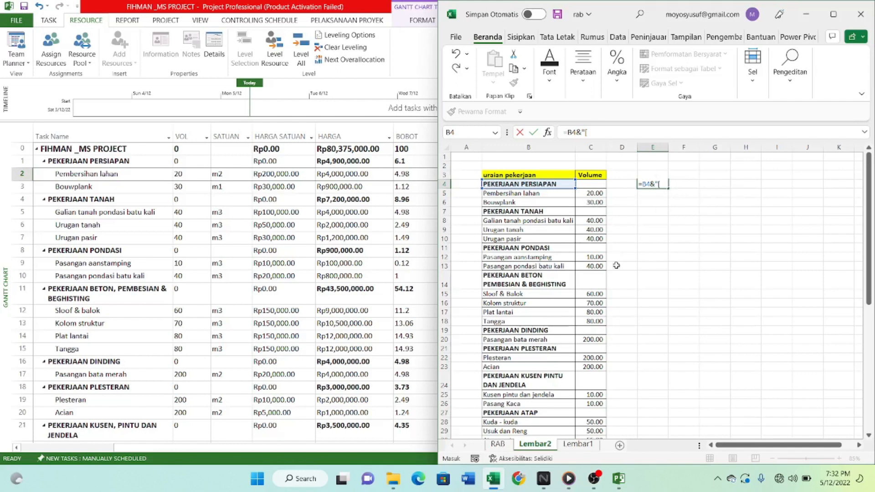
text(&)
click(589, 184)
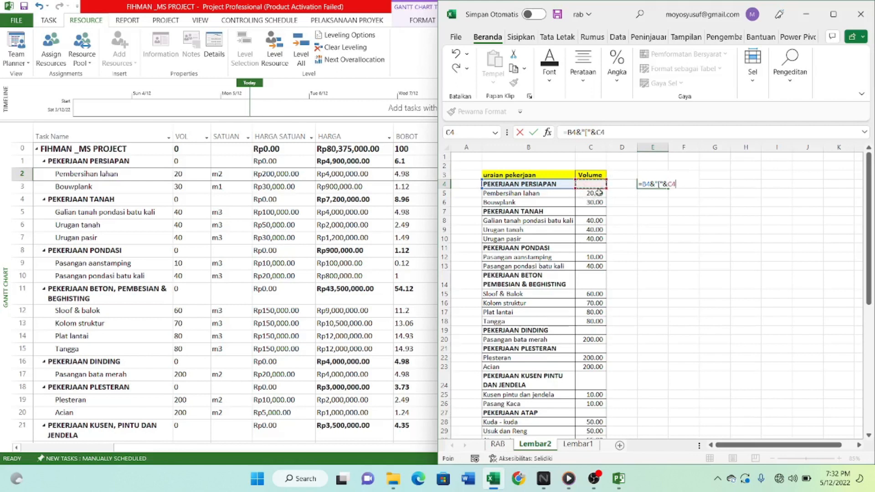
text(&)
key(Return)
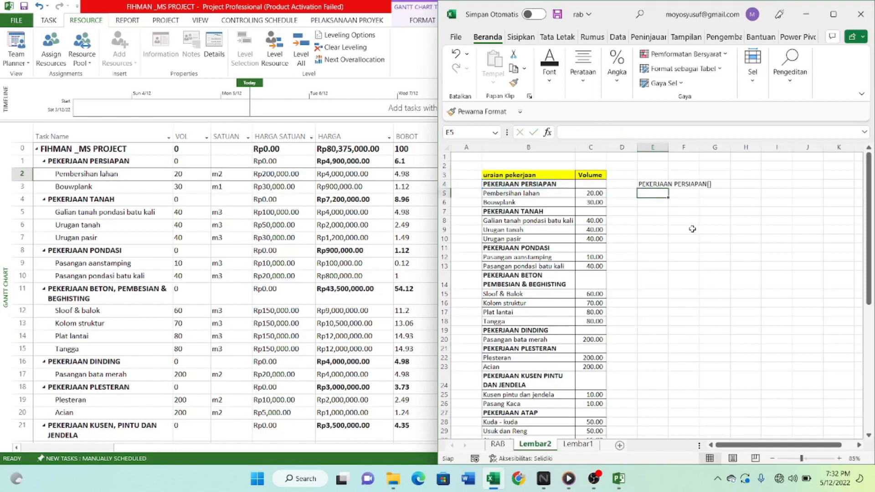
Fill the joining formula from E4 down to E51 and check the combined entries.
click(691, 223)
click(659, 185)
scroll(673, 193, down, 10)
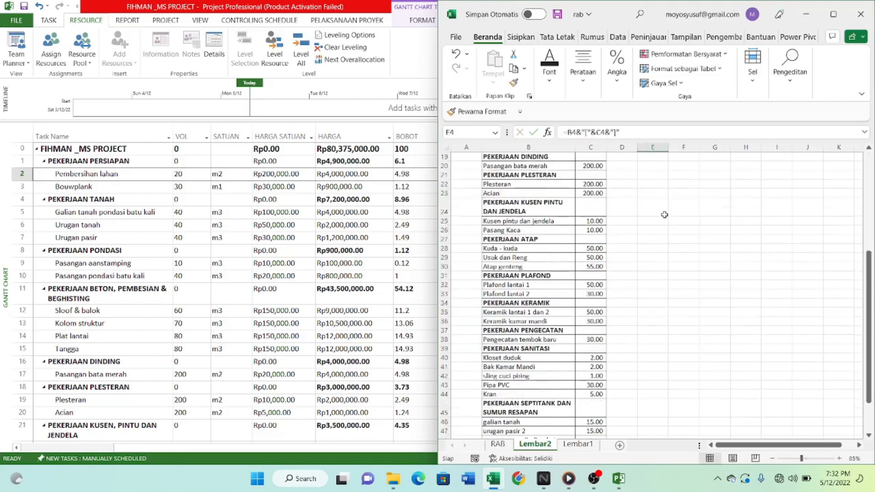
scroll(673, 196, up, 10)
drag(669, 187, 658, 350)
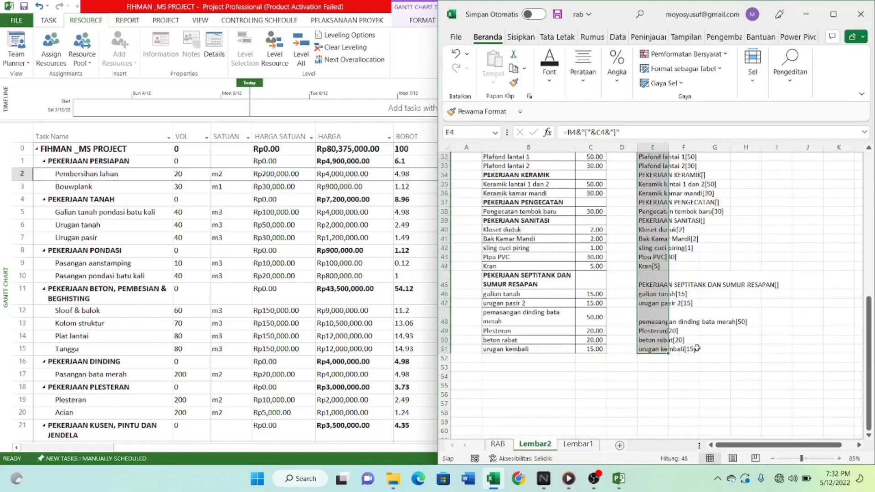
scroll(698, 349, up, 10)
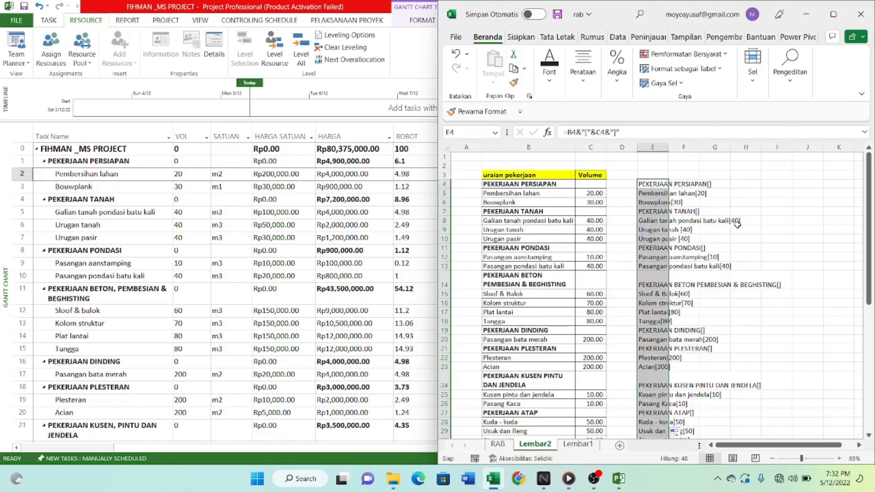
scroll(720, 236, down, 8)
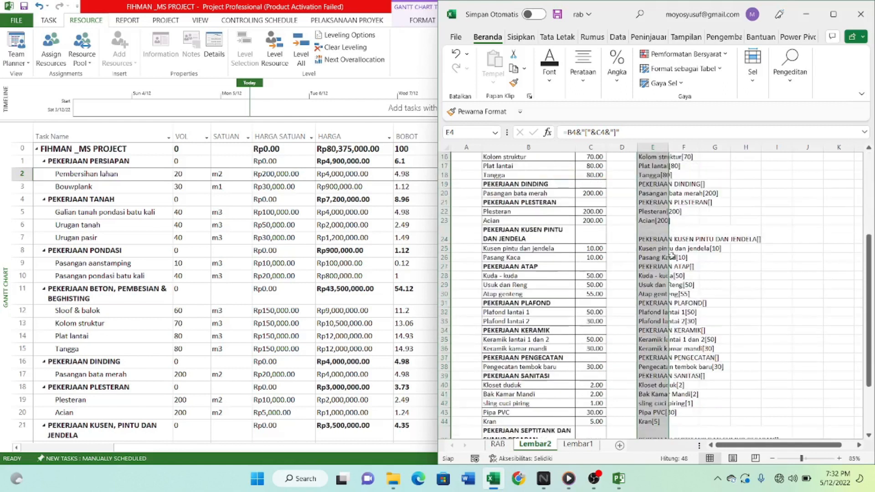
scroll(663, 277, up, 7)
scroll(663, 276, up, 1)
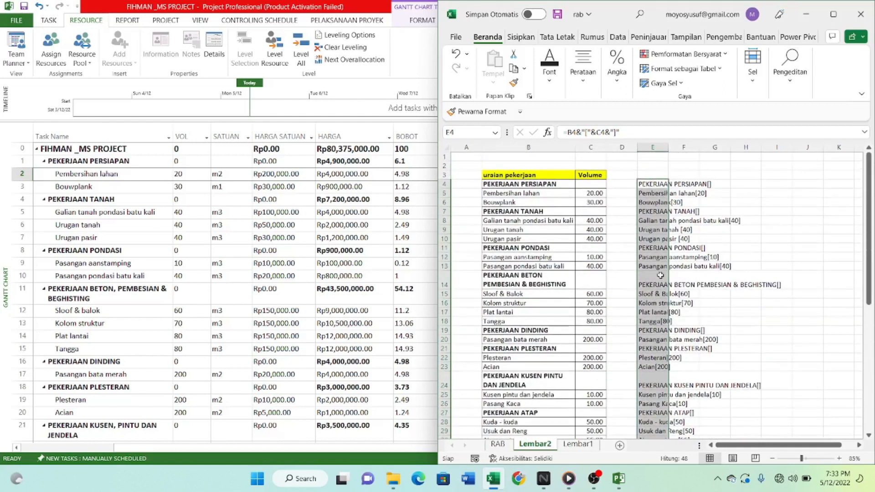
Copy the combined entries in E4:E51 and paste them into the Resource Names column of the tasks in Microsoft Project.
scroll(649, 185, down, 1)
scroll(649, 185, up, 1)
scroll(651, 184, down, 10)
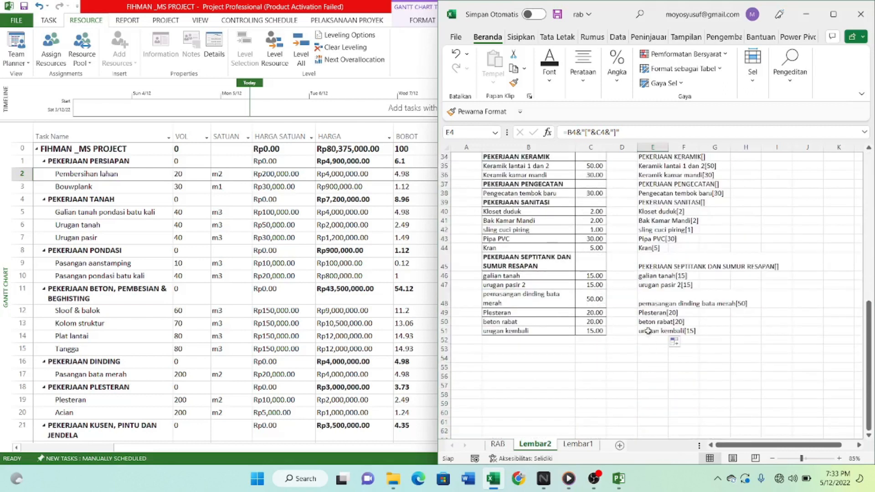
click(291, 362)
scroll(293, 404, down, 1)
scroll(294, 405, down, 1)
scroll(432, 289, up, 2)
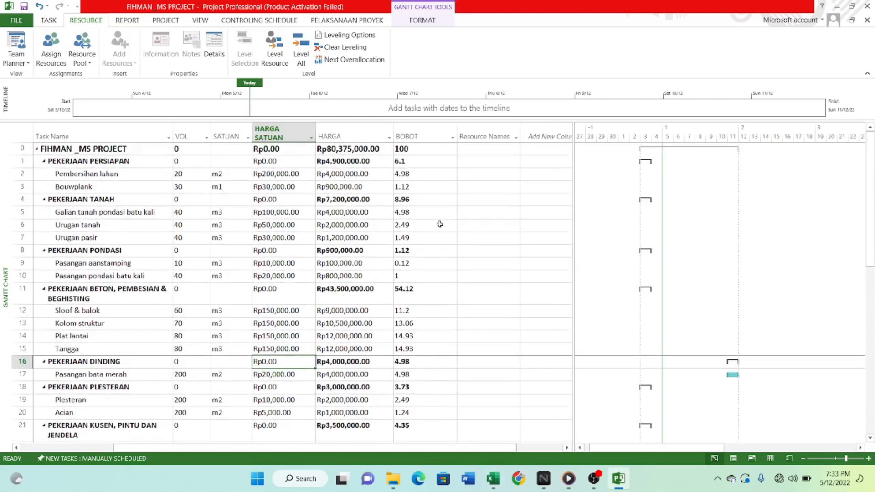
click(487, 150)
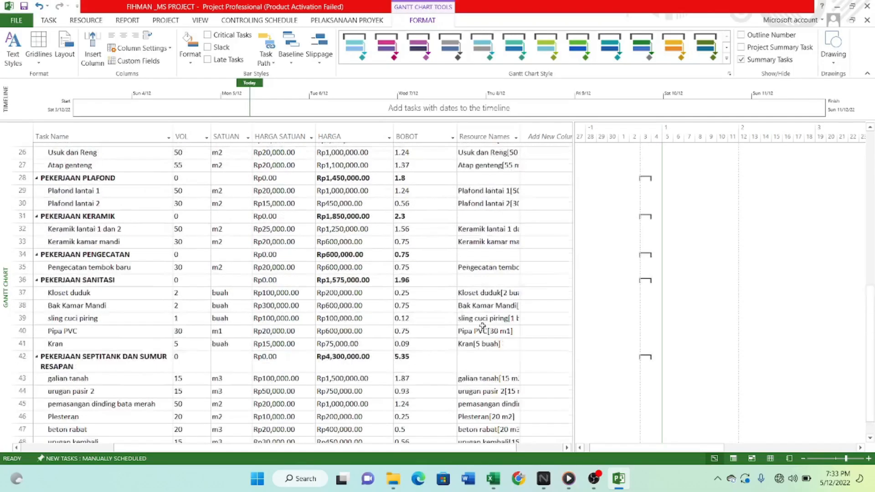
scroll(483, 337, up, 7)
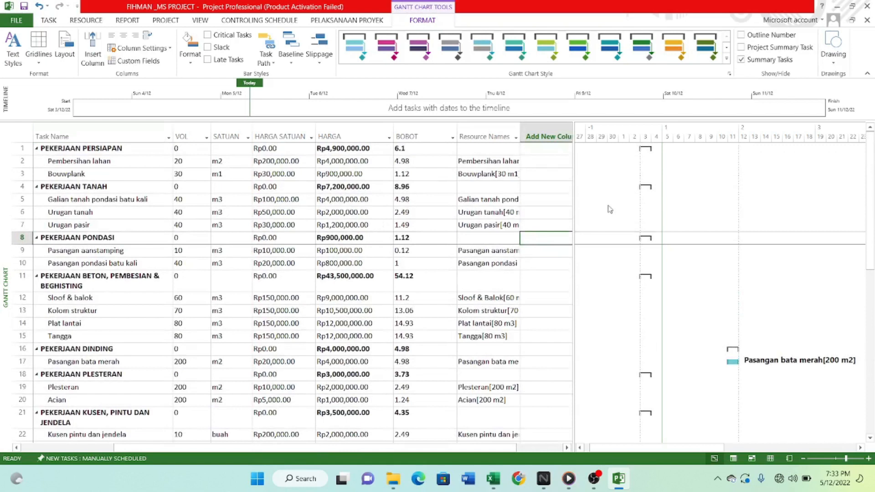
Narrow the BOBOT column and widen the Resource Names column so the bracketed entries can be read.
drag(455, 127, 424, 127)
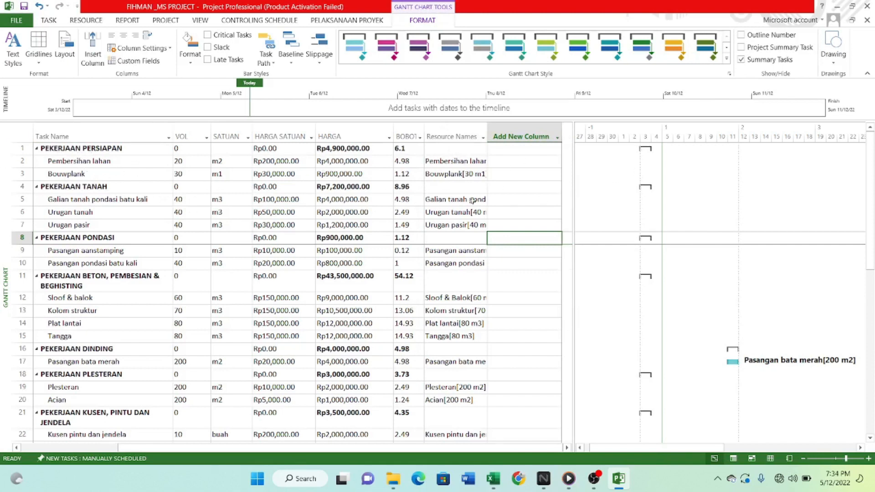
drag(486, 132, 539, 132)
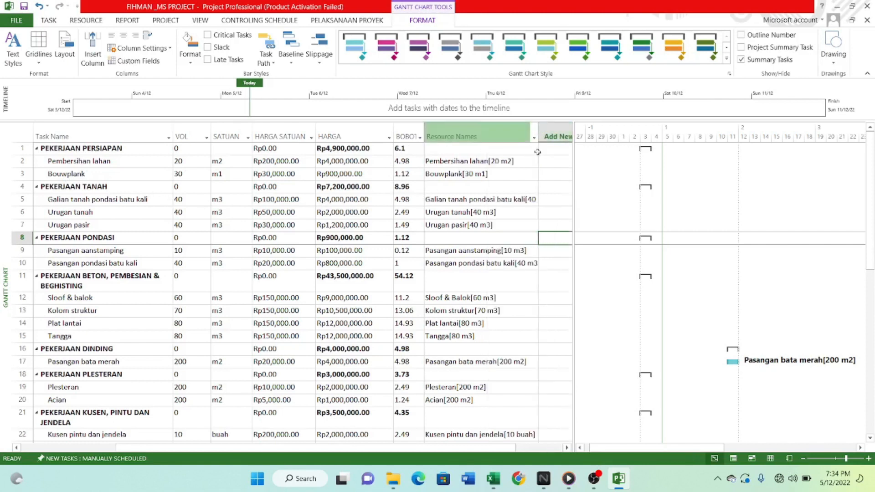
click(471, 165)
scroll(508, 195, down, 5)
scroll(512, 233, up, 5)
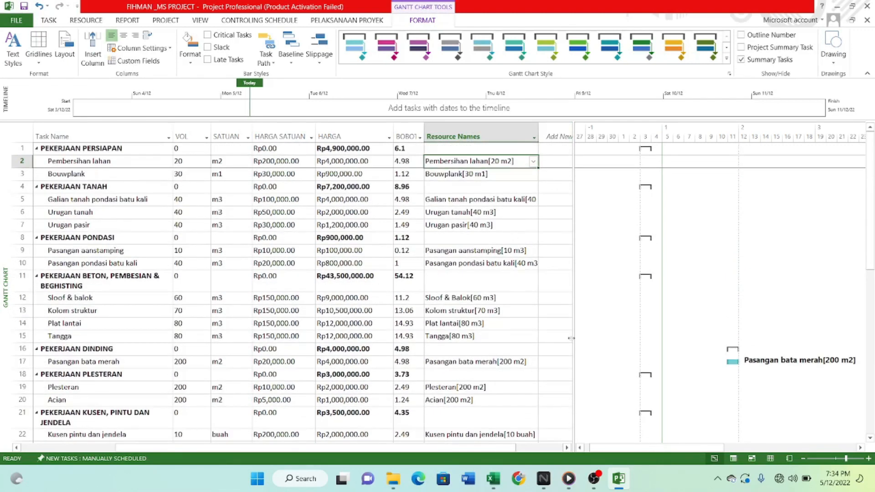
Add a Cost column after the Resource Names column in the task table.
click(565, 447)
click(429, 202)
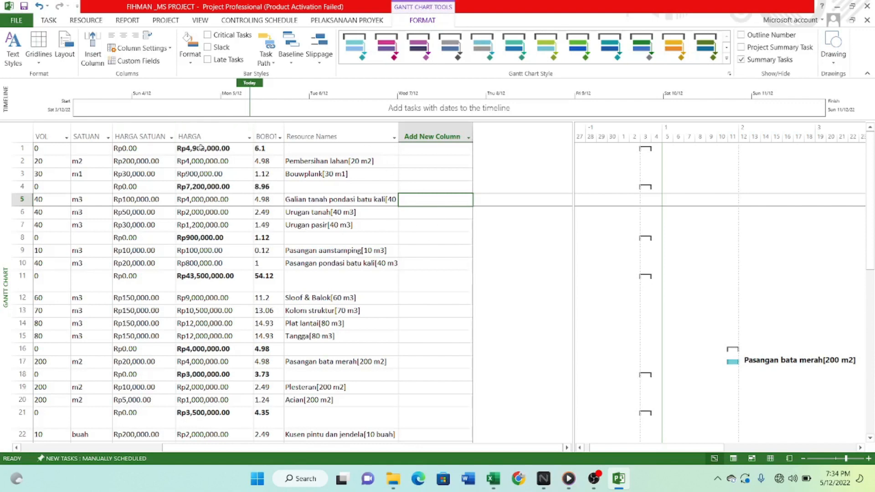
click(432, 136)
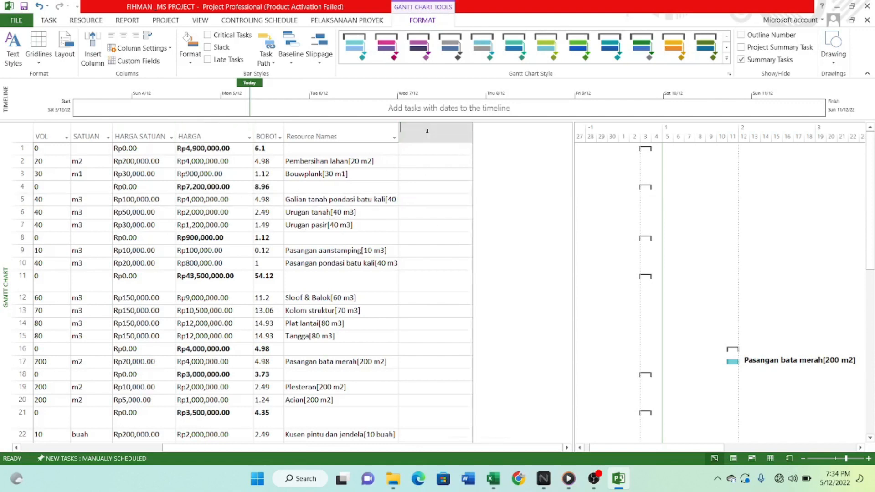
click(384, 198)
click(418, 131)
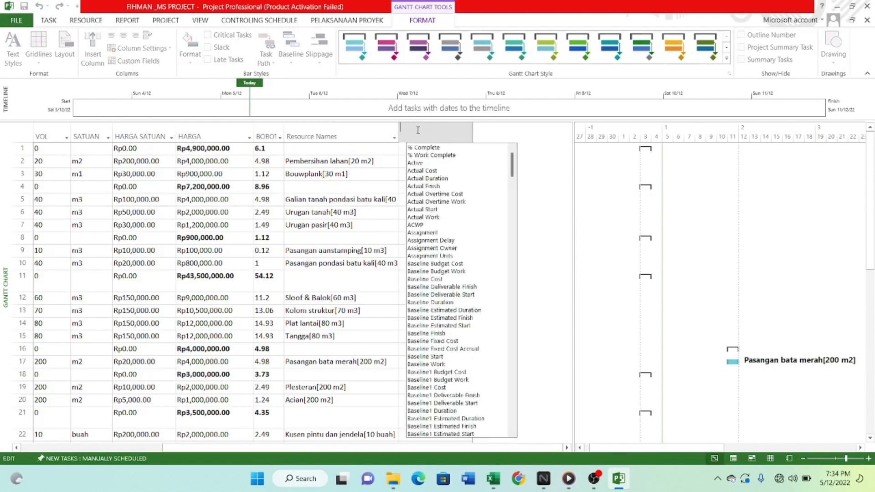
text(cost)
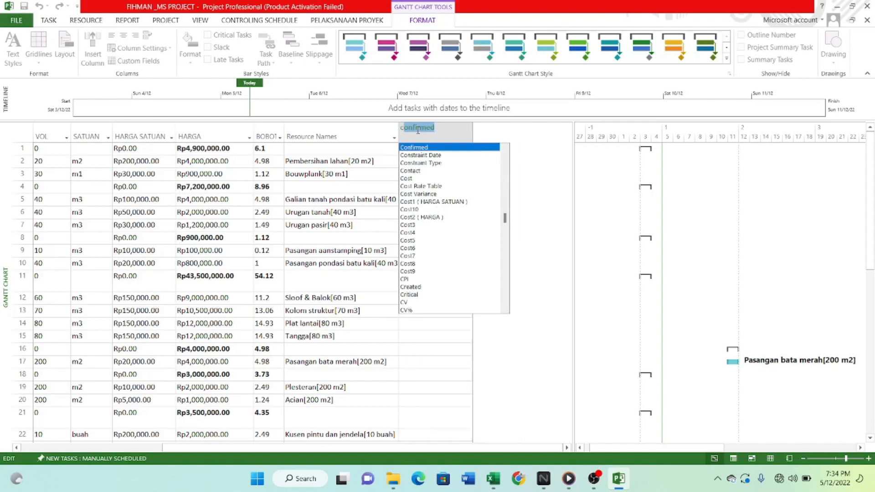
key(Return)
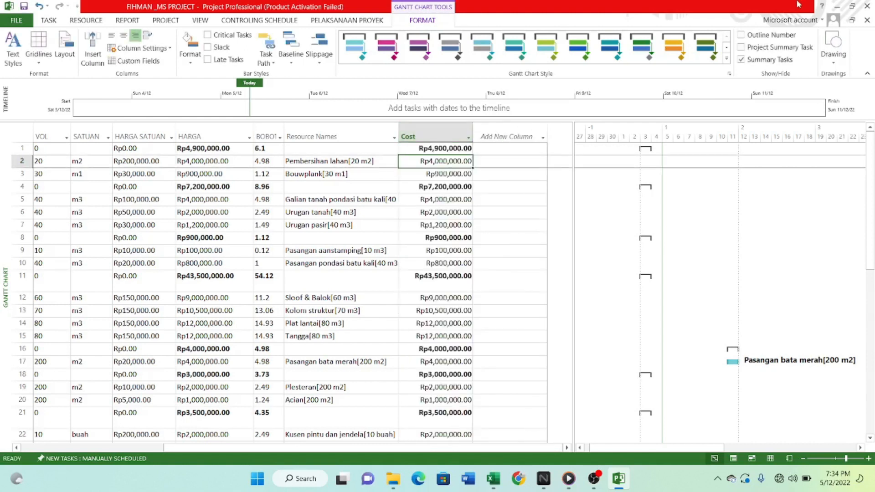
Show the project summary task and check the Cost values down the task list.
click(742, 48)
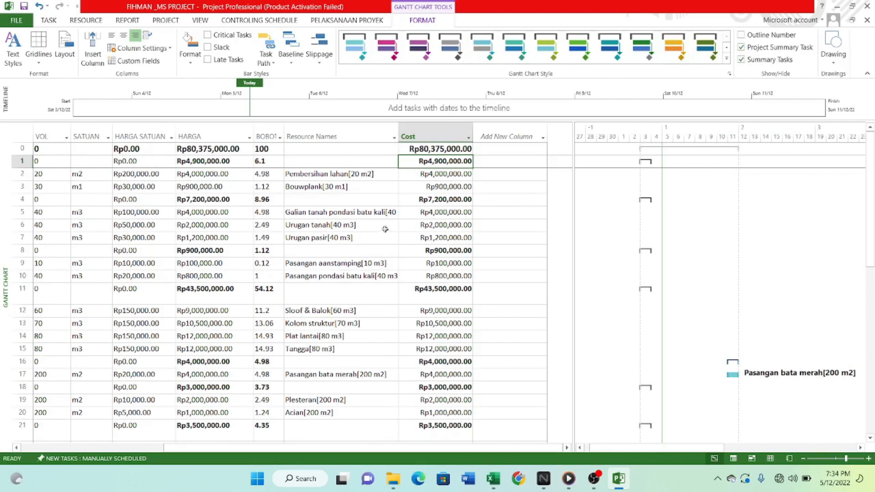
scroll(338, 310, down, 4)
scroll(302, 309, up, 1)
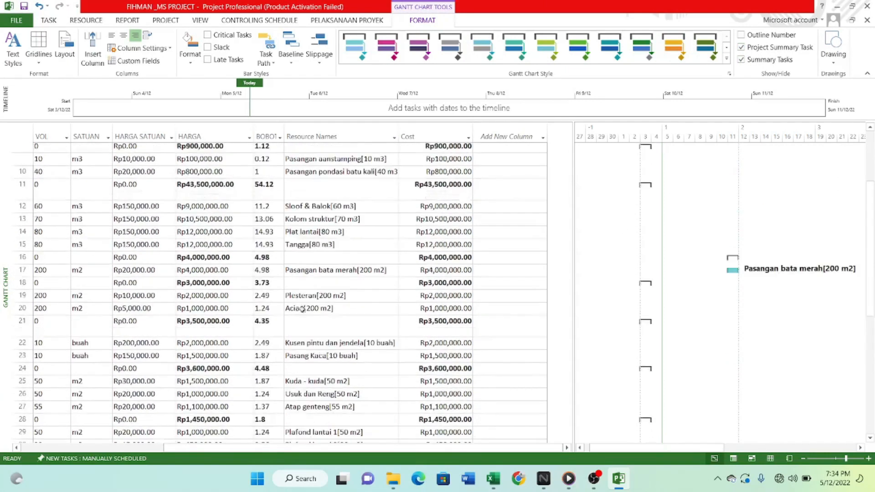
scroll(303, 309, up, 3)
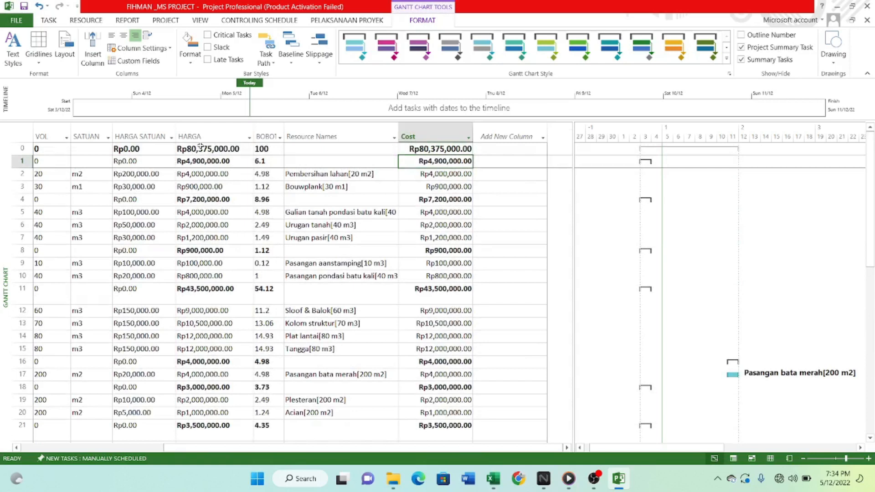
Compare the project and work group totals in the HARGA column with those in the Cost column.
click(195, 150)
drag(484, 448, 404, 455)
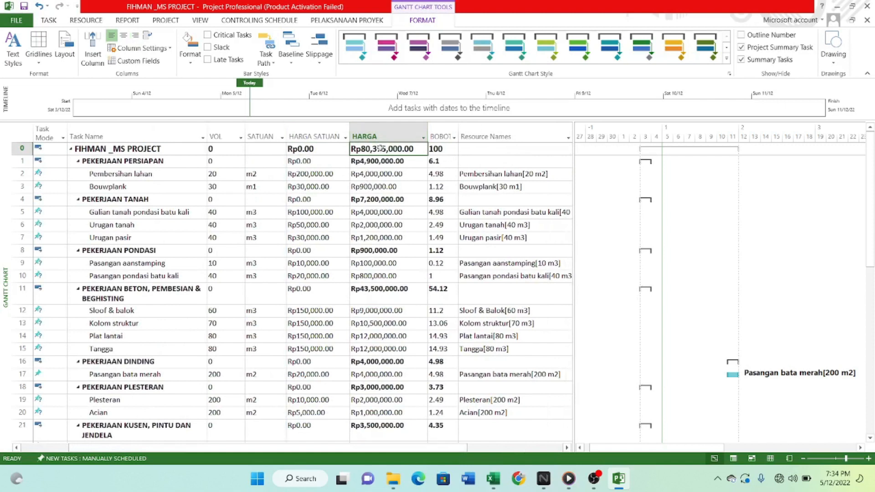
click(471, 447)
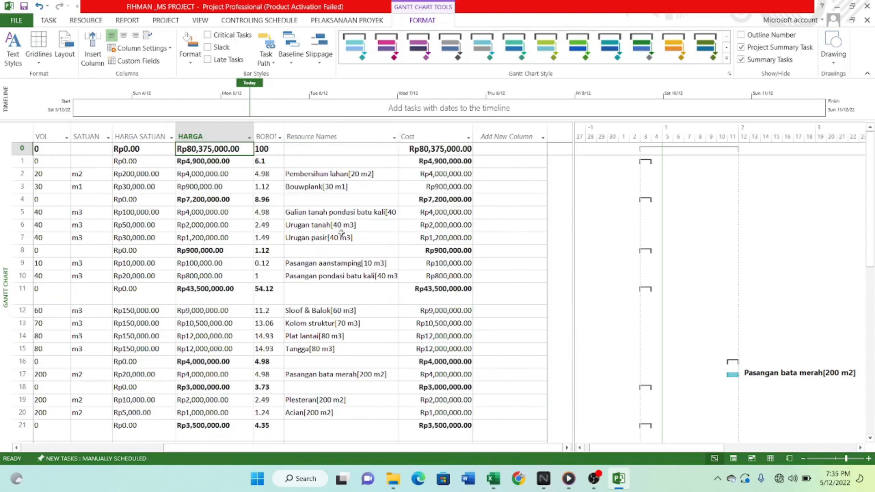
click(429, 149)
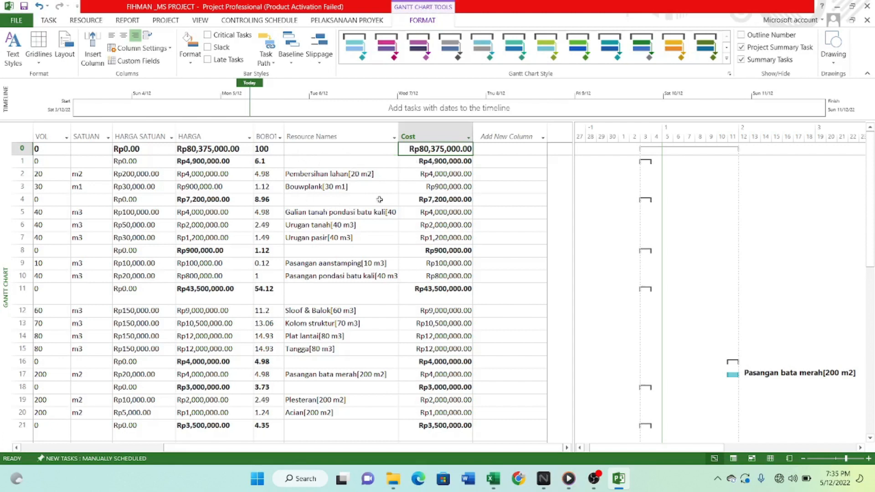
scroll(362, 231, down, 5)
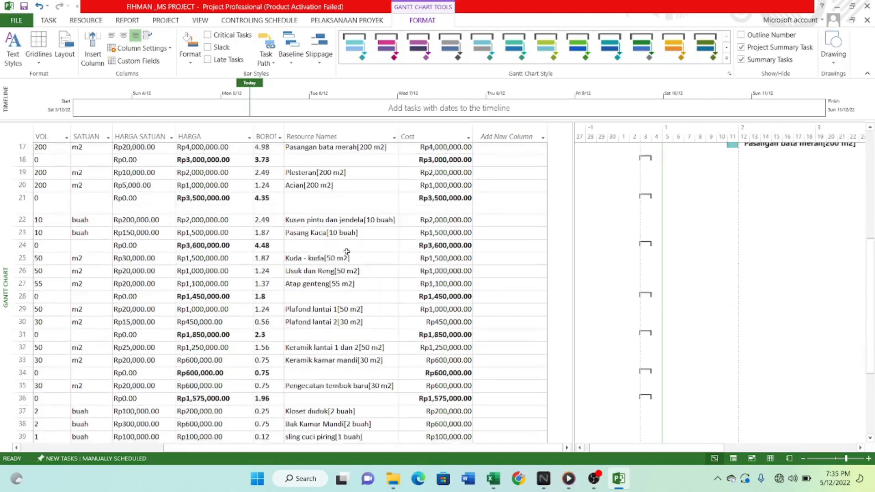
scroll(378, 292, up, 5)
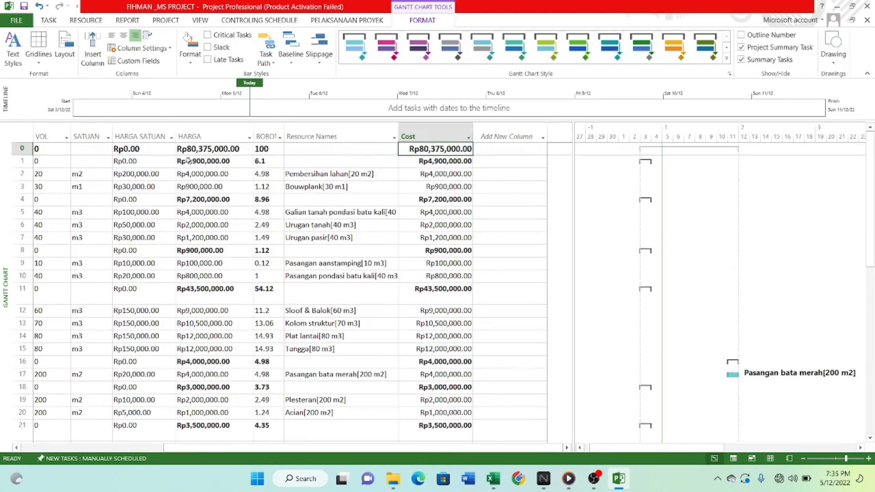
click(188, 161)
scroll(416, 255, down, 7)
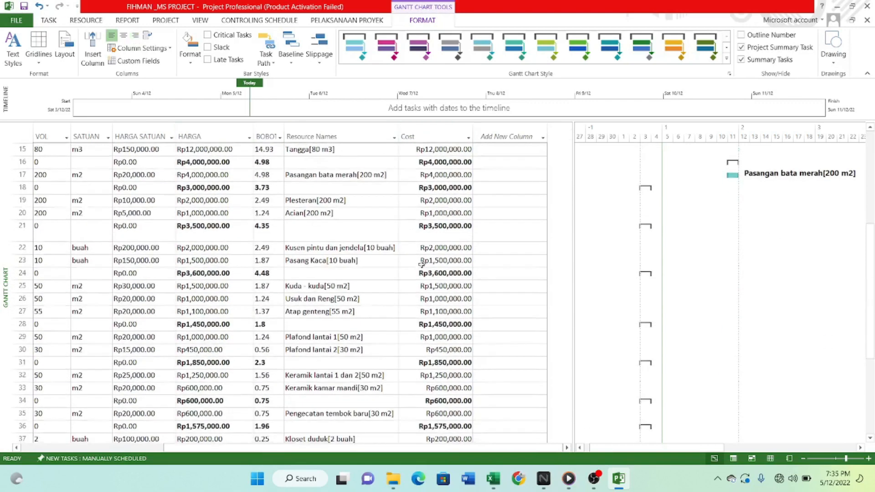
scroll(381, 311, up, 7)
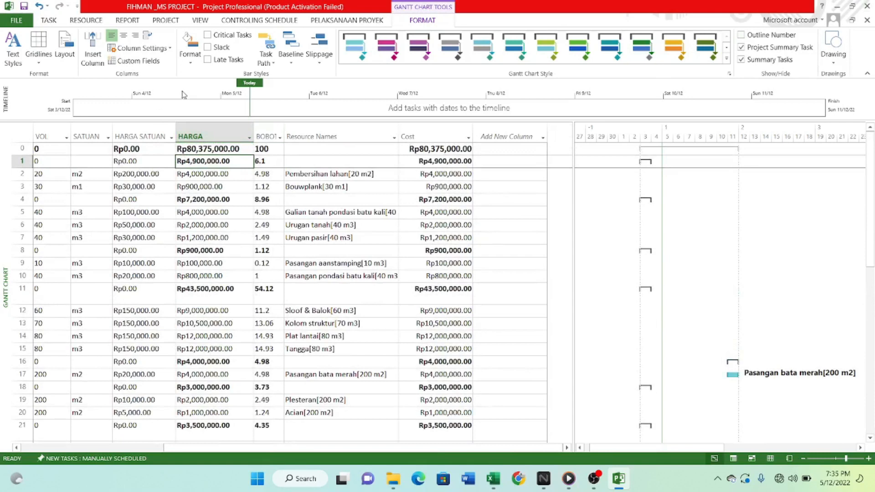
click(202, 20)
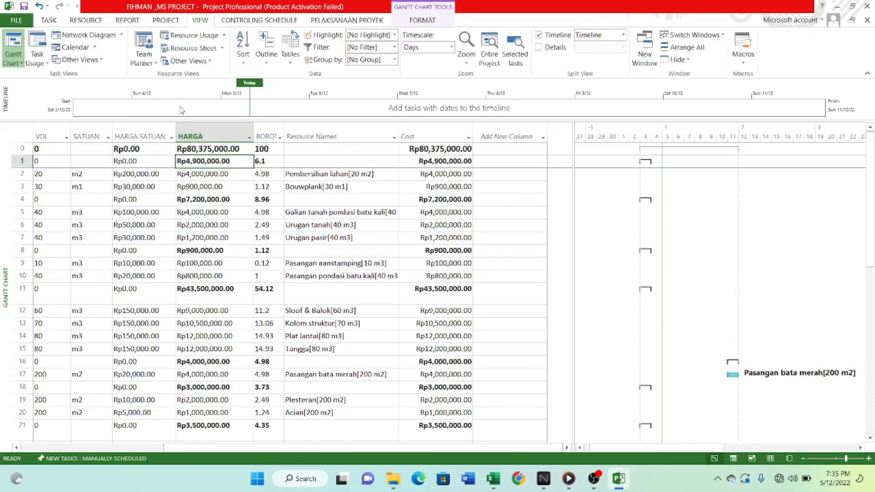
click(290, 54)
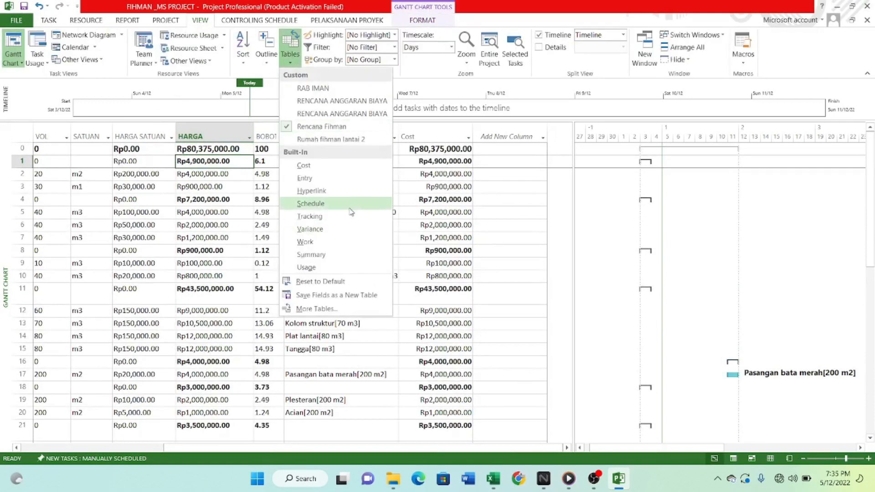
click(512, 211)
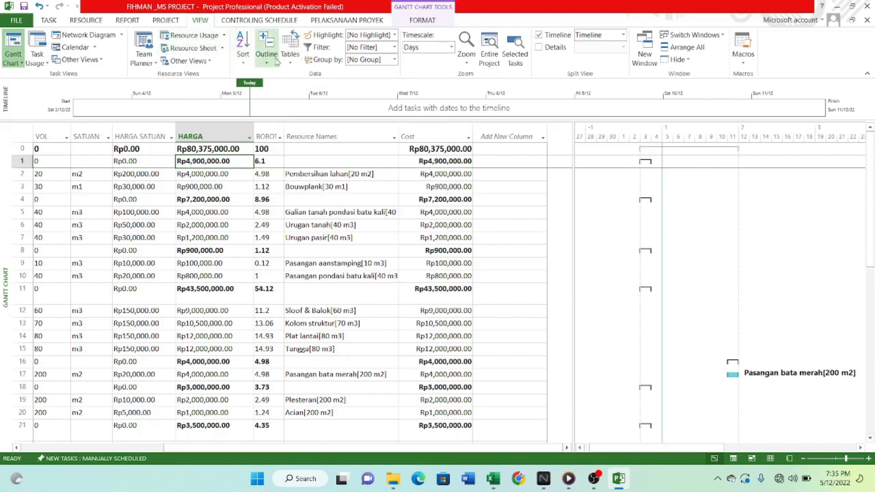
click(417, 224)
scroll(424, 299, down, 3)
scroll(442, 417, up, 1)
drag(445, 449, 505, 450)
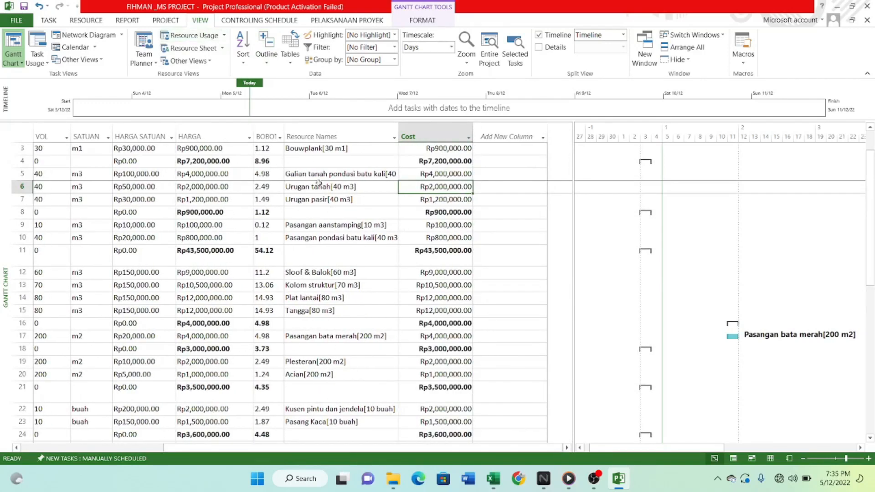
click(290, 54)
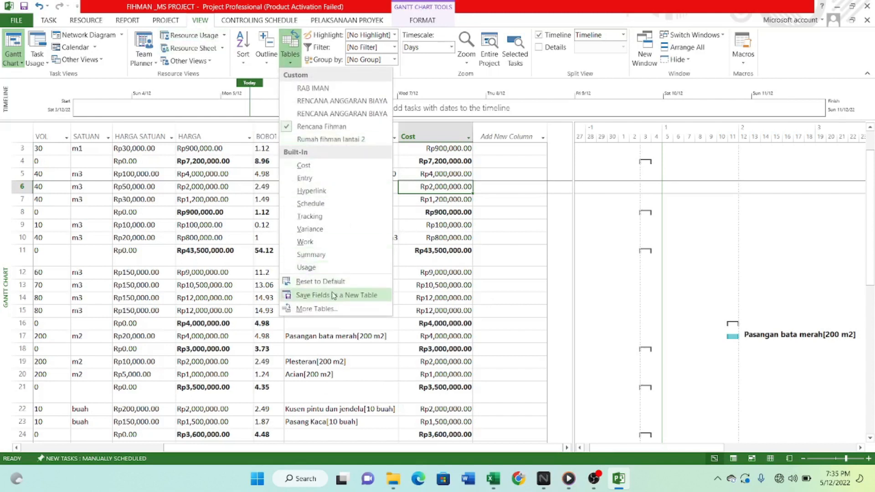
click(496, 239)
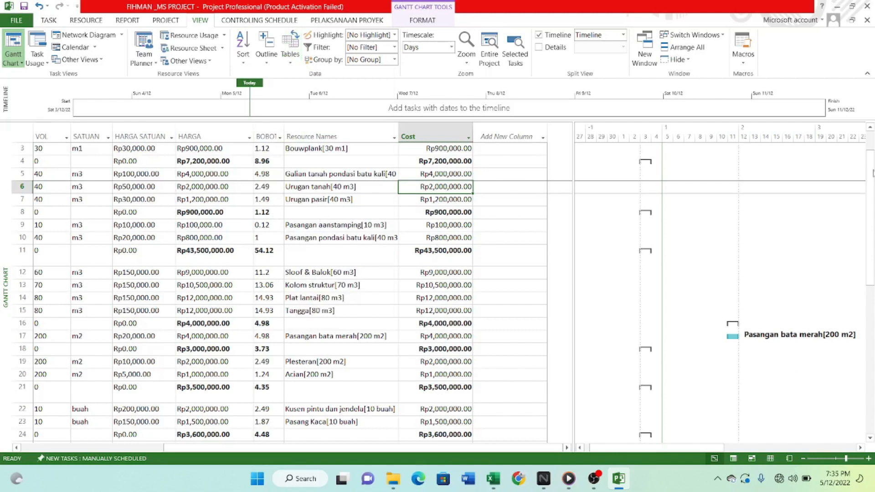
scroll(292, 218, down, 1)
scroll(291, 218, up, 2)
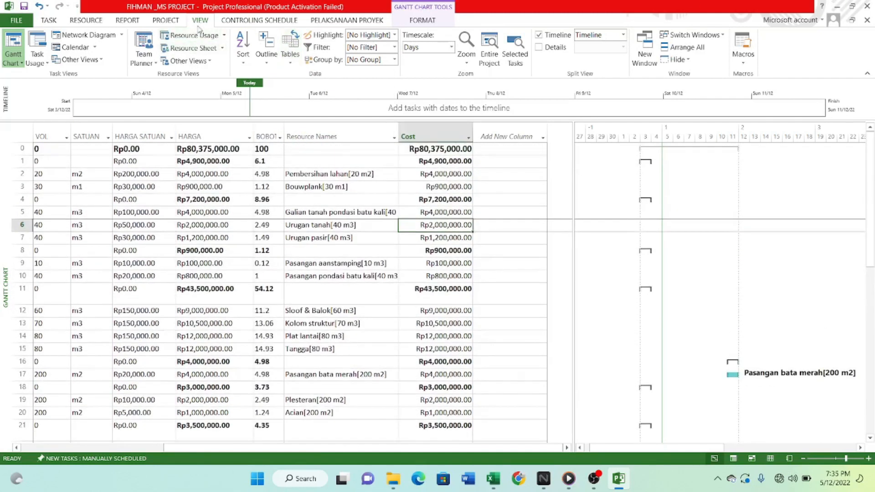
Save the current column layout as a new table named "tugas fihman".
click(292, 46)
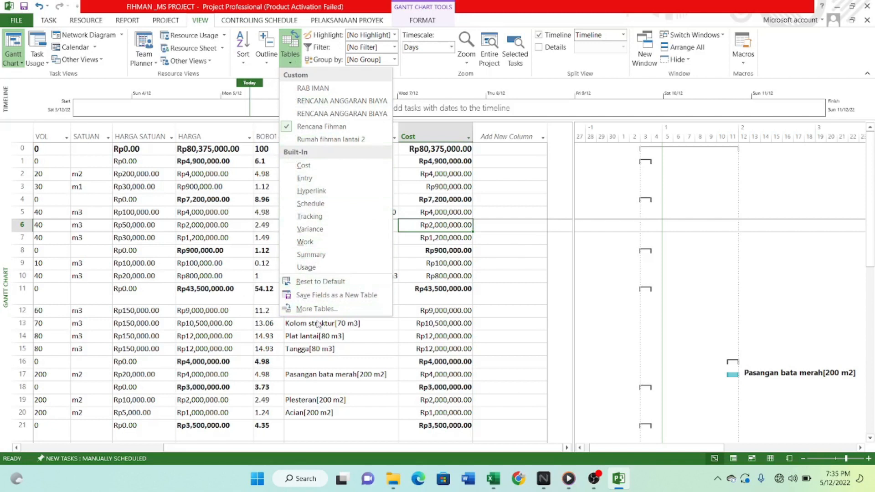
click(326, 295)
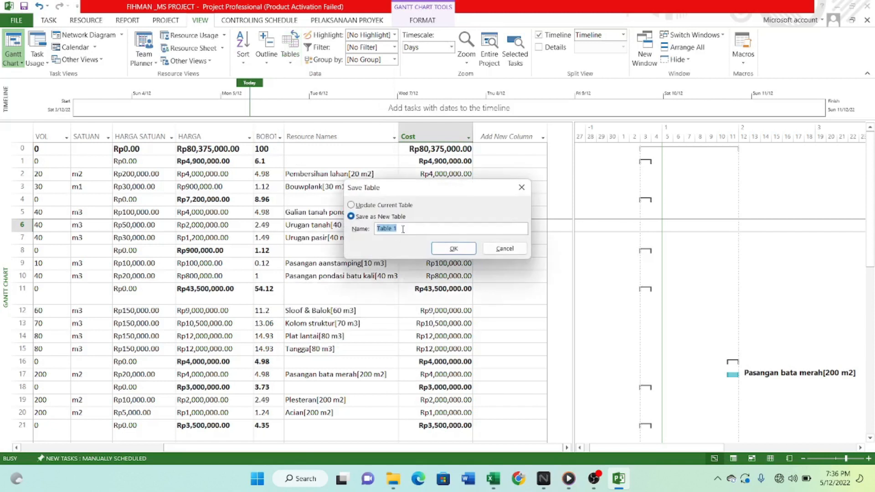
key(BackSpace)
click(454, 250)
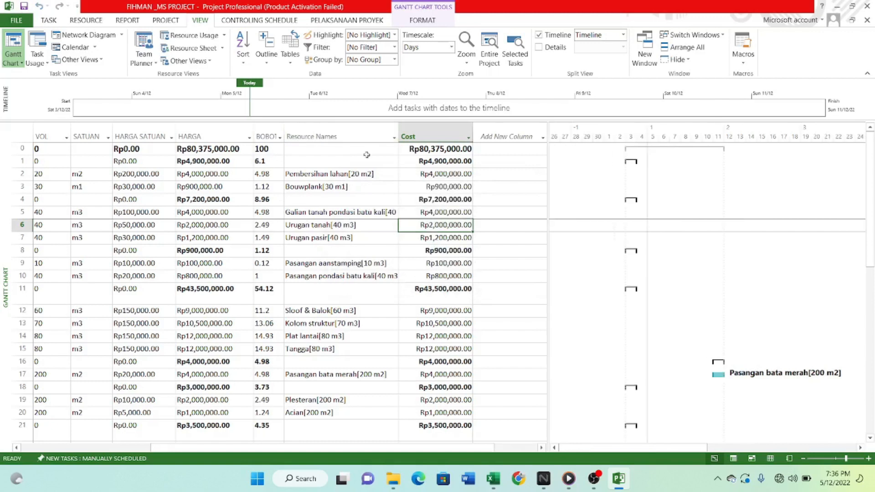
Apply the built-in Entry table to the Gantt Chart task list.
click(285, 42)
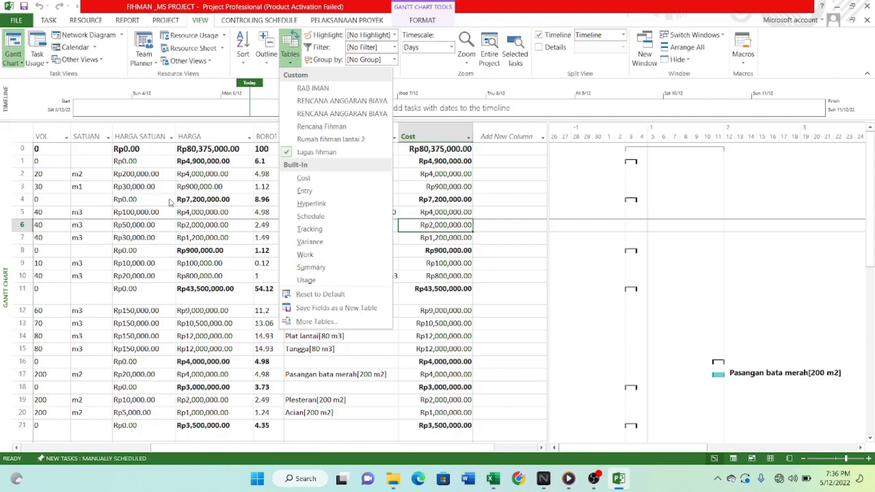
click(313, 189)
scroll(273, 228, down, 5)
scroll(273, 182, up, 5)
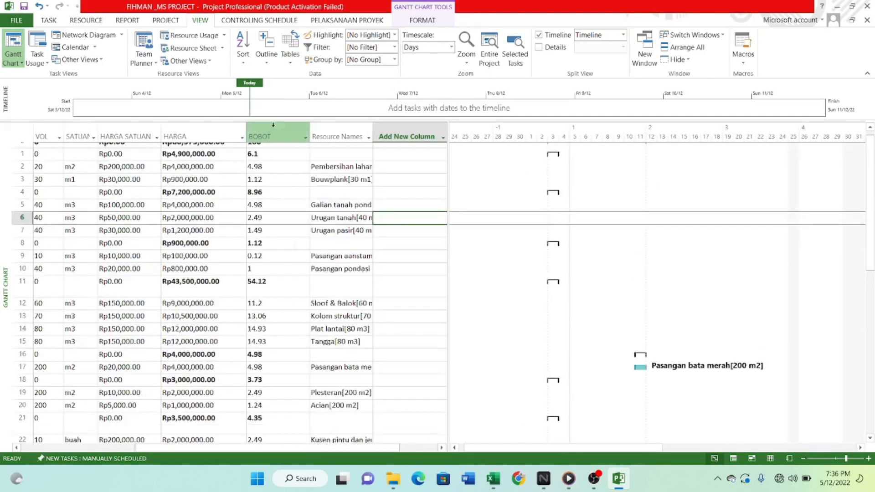
click(290, 48)
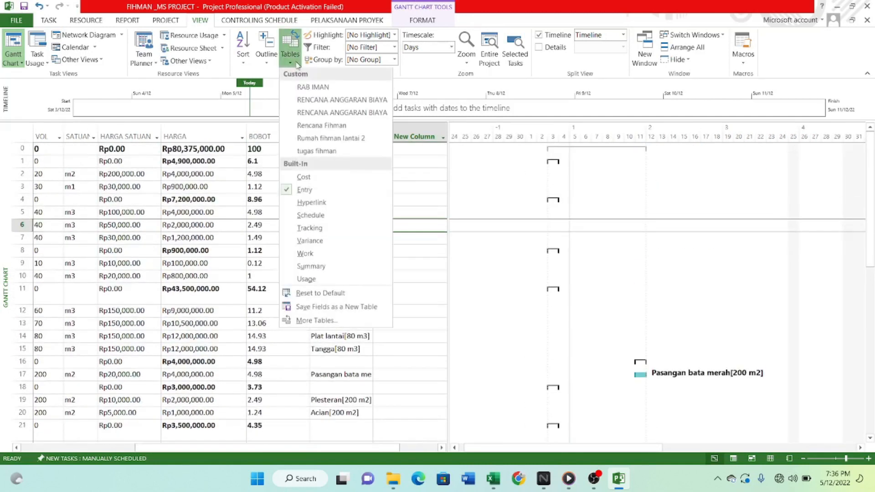
click(305, 193)
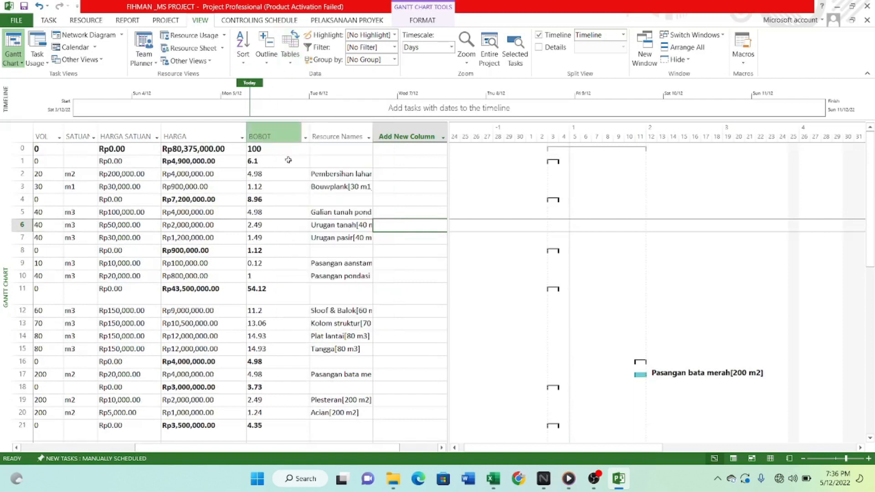
Reset the Entry table to its default columns.
drag(357, 448, 327, 457)
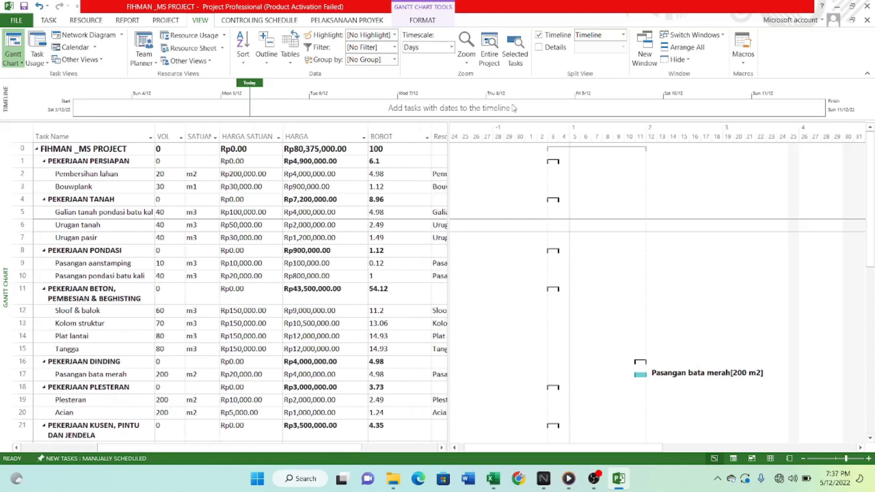
click(292, 54)
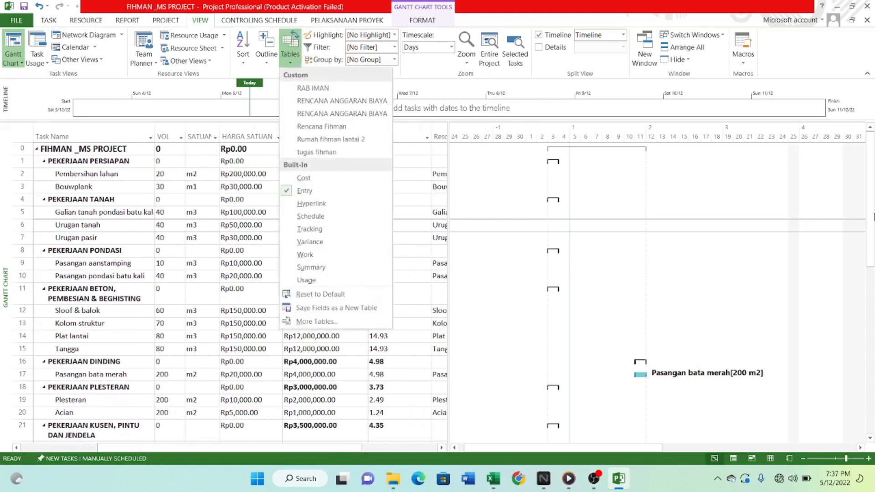
click(333, 296)
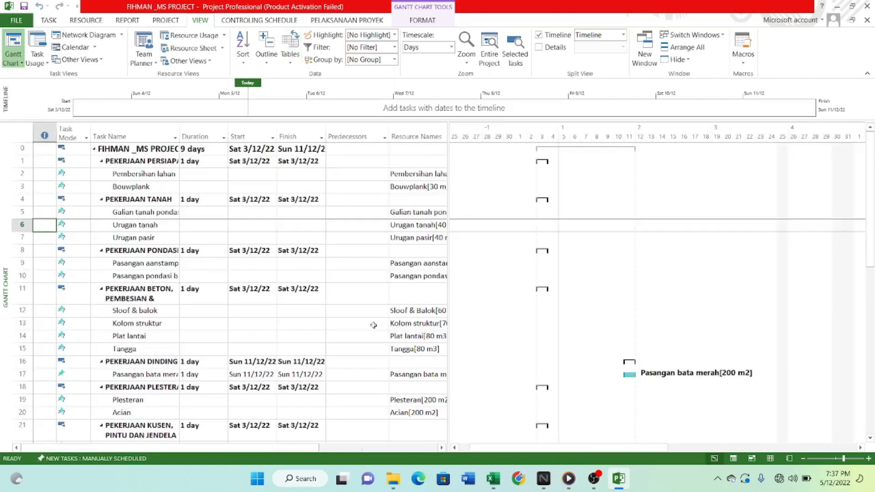
Examine the Duration, Start, Finish and Predecessors columns of the default table down the task list.
click(357, 275)
scroll(289, 449, down, 1)
drag(318, 458, 273, 449)
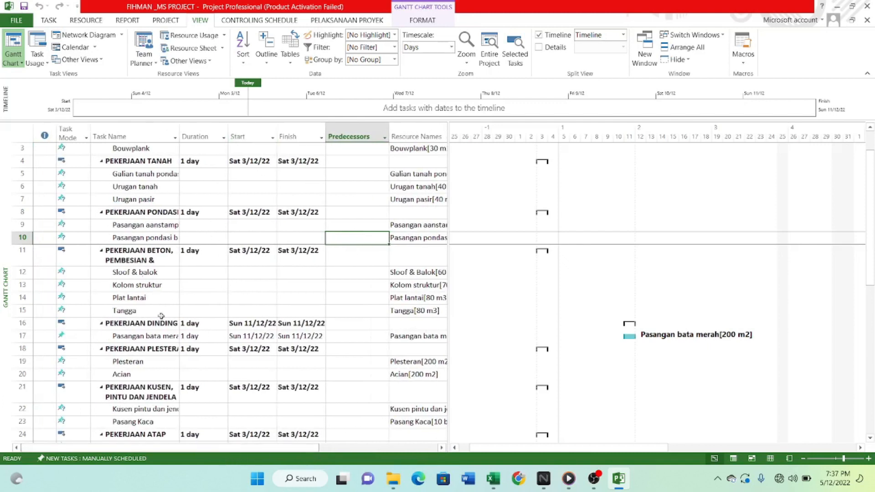
click(200, 136)
click(249, 137)
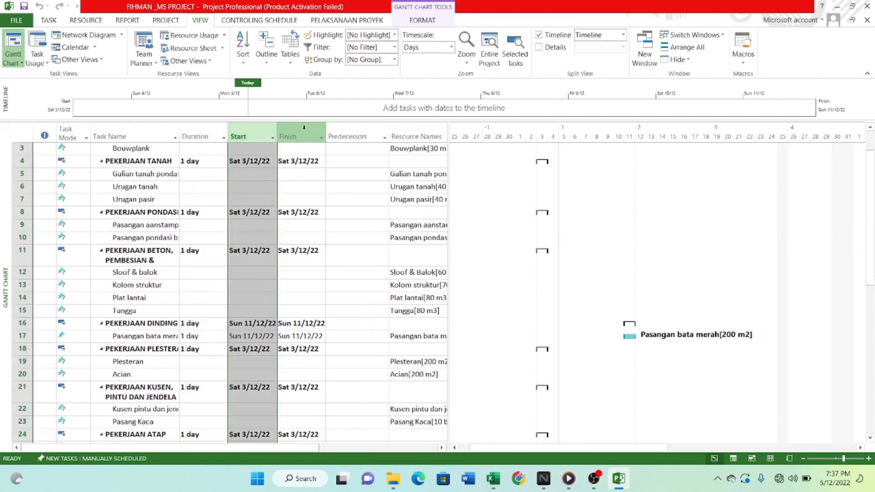
click(296, 136)
click(367, 137)
scroll(326, 246, down, 7)
scroll(330, 313, up, 6)
scroll(237, 303, up, 2)
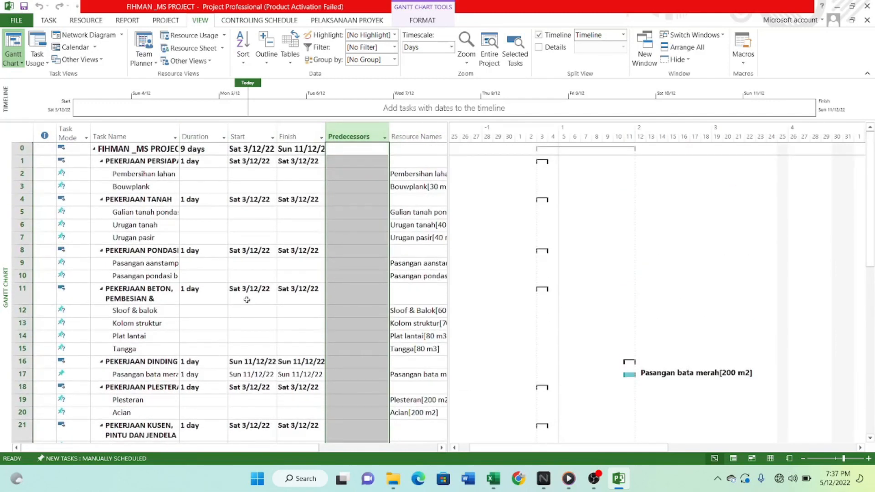
scroll(191, 210, down, 3)
scroll(185, 209, up, 3)
Widen the Task Name column to fit the full task names and check the Duration cells of the work items.
drag(179, 137, 222, 137)
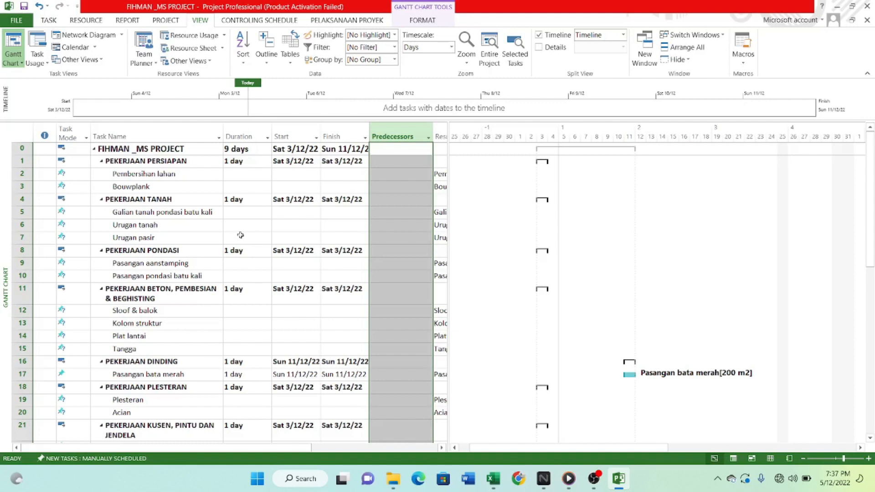
click(259, 220)
scroll(262, 228, down, 5)
scroll(262, 242, up, 2)
scroll(262, 241, up, 3)
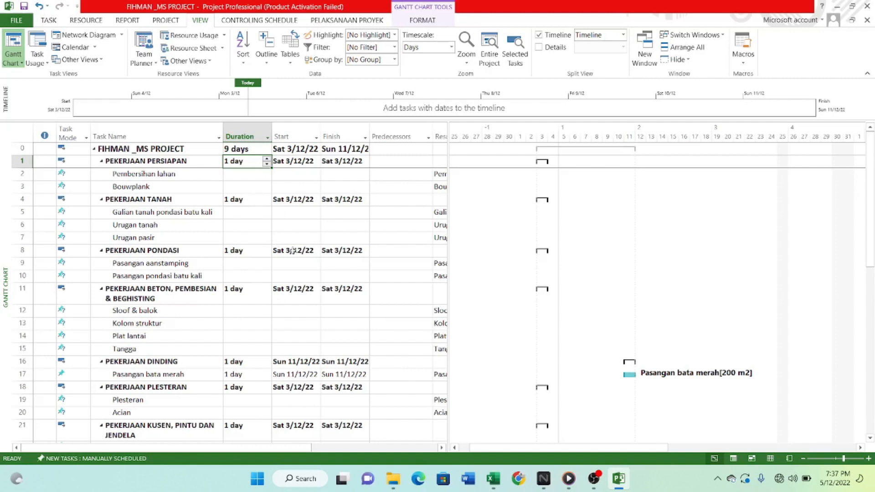
scroll(261, 242, down, 1)
scroll(254, 254, up, 1)
click(241, 202)
click(241, 178)
scroll(247, 196, down, 2)
scroll(241, 208, up, 2)
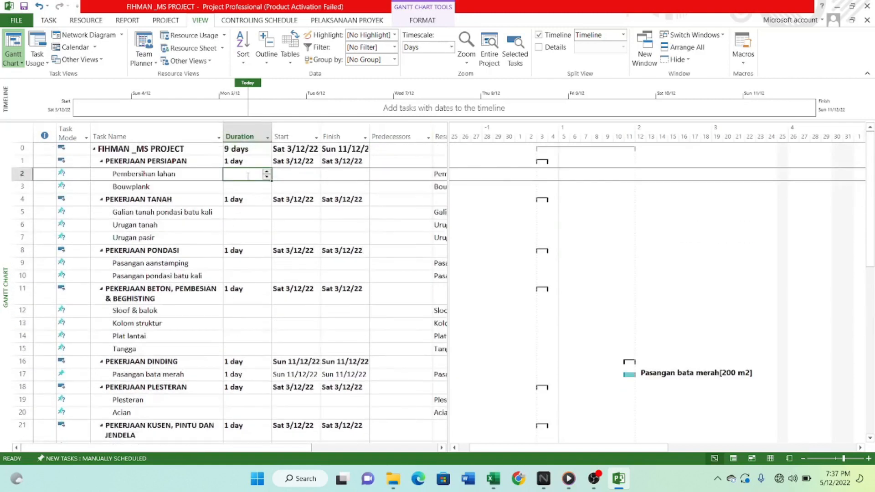
Set the durations of PEKERJAAN PERSIAPAN to 4 days, Pembersihan lahan to 1 day and Bouwplank to 3 days.
click(245, 162)
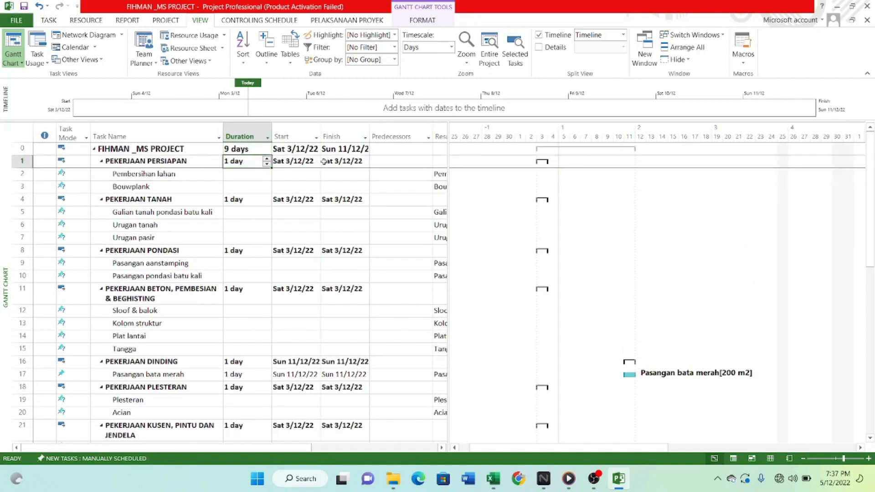
text(4)
key(Return)
text(1)
key(Return)
text(3)
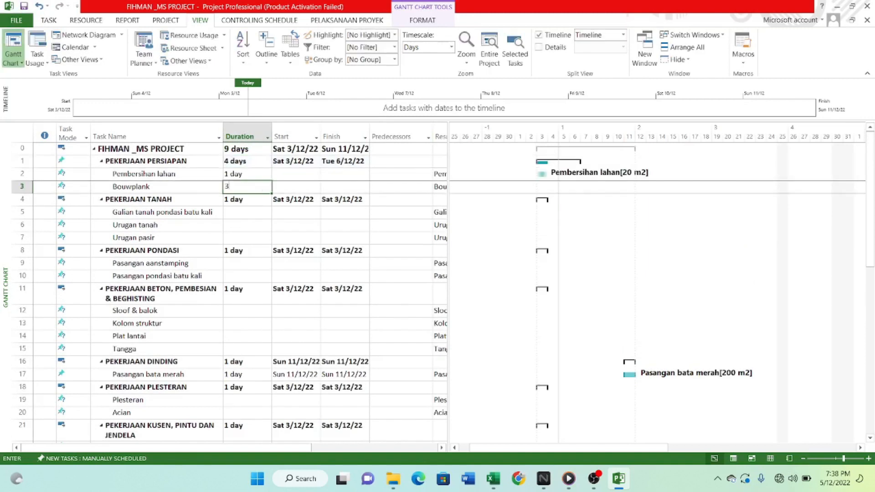
key(Return)
Enter durations in days: PEKERJAAN TANAH 5 (subtasks 3, 1, 1), PEKERJAAN PONDASI 6 (1, 10), PEKERJAAN BETON 16 (5, 6, 5, 6).
text(5)
key(Return)
text(3 1 1 6 1 1)
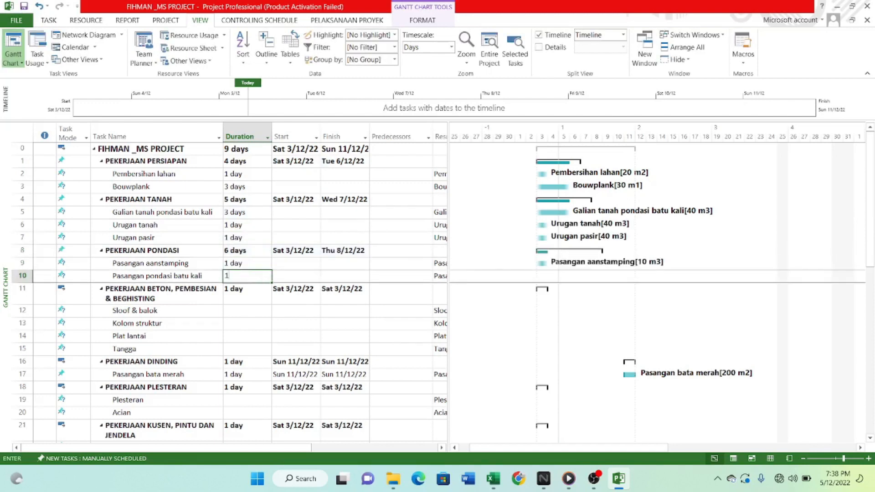
text(0 16 5 6 5 6 )
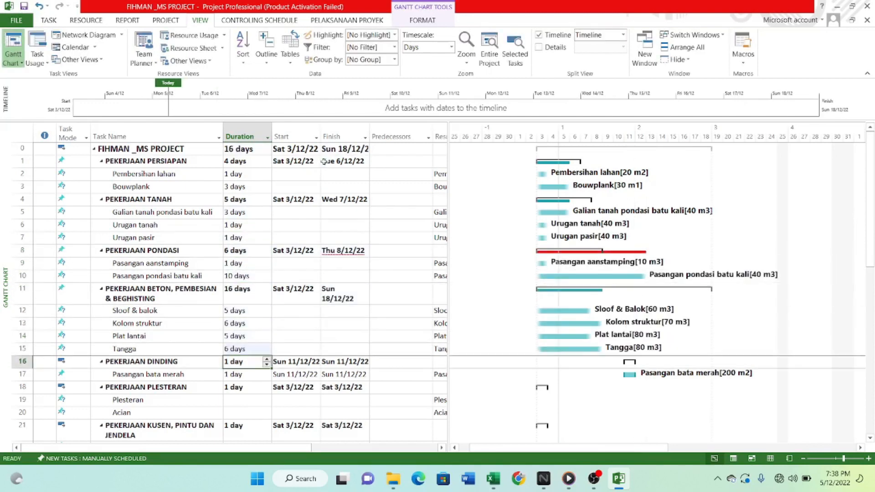
text(5 4 2)
Set PEKERJAAN DINDING to 5 days, Pasangan bata merah to 4, PEKERJAAN PLESTERAN to 2, and Plesteran and Acian to 13 days each.
key(Return)
text(13)
key(Return)
text(13)
Set PEKERJAAN KUSEN, PINTU DAN JENDELA to 15 days, and Kusen pintu dan jendela and Pasang Kaca to 6 days each.
key(Return)
scroll(258, 279, down, 7)
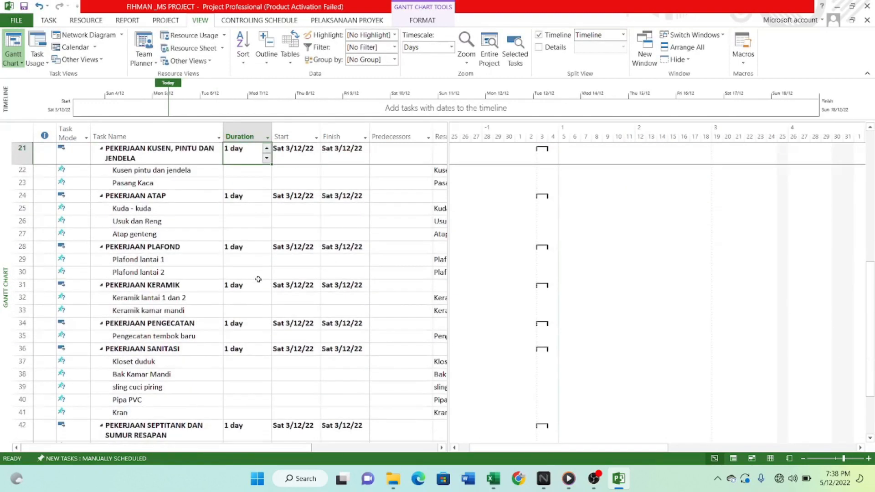
scroll(453, 268, up, 1)
text(15)
key(Return)
text(6)
key(Return)
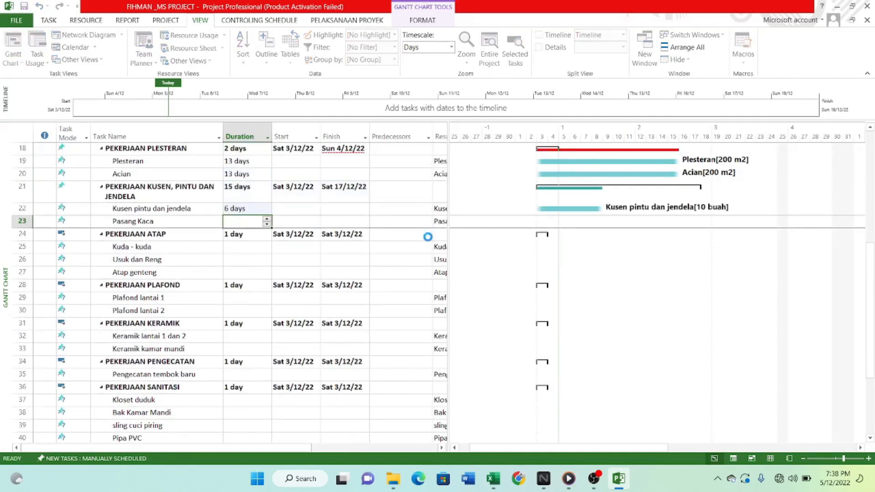
text(6)
key(Return)
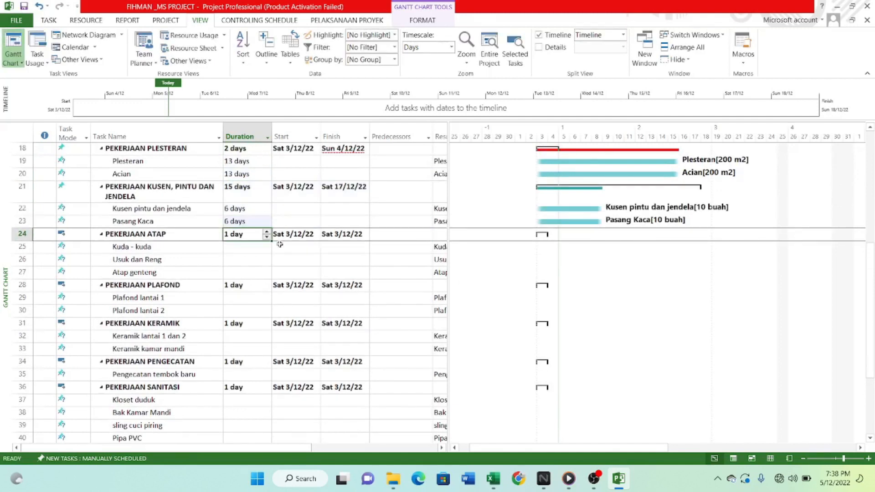
Set PEKERJAAN ATAP to 11 days, Kuda - kuda to 10, Usuk dan Reng to 4 and Atap genteng to 8 days.
key(Return)
text(10)
key(Return)
text(4)
key(Return)
text(8)
Set PEKERJAAN PLAFOND to 4 days, and Plafond lantai 1 and Plafond lantai 2 to 2 days each.
key(Return)
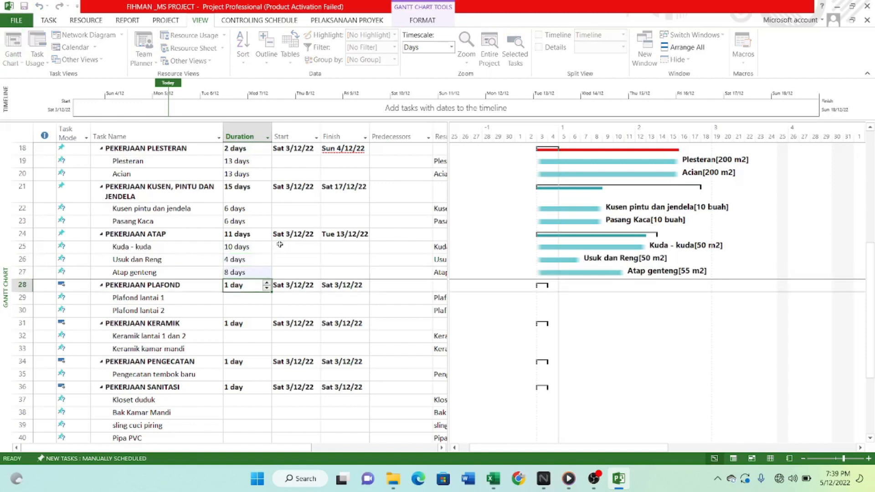
scroll(280, 244, down, 1)
key(Return)
text(2 days)
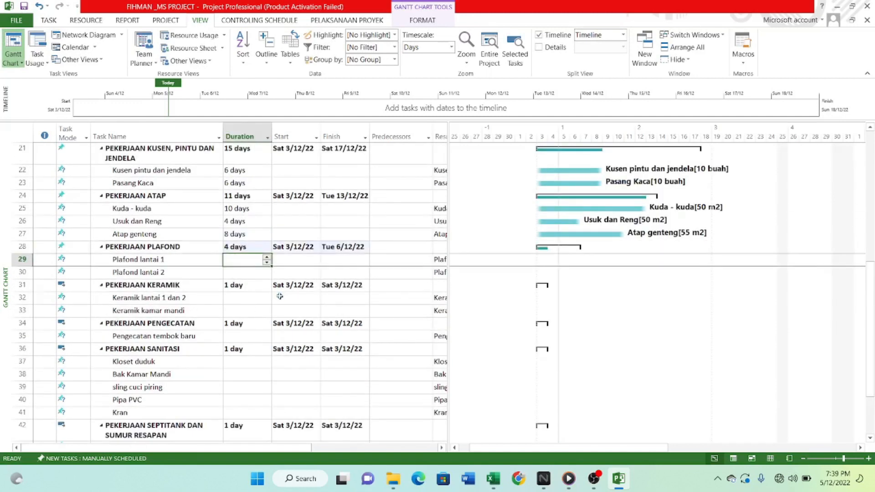
key(Return)
text(2 days)
Enter durations in days: PEKERJAAN KERAMIK 7, with floor tiles 5 and kamar mandi tiles 2, and PEKERJAAN PENGECATAN and its subtask 3 each.
key(Return)
key(Return)
text(5 days)
key(Return)
text(2)
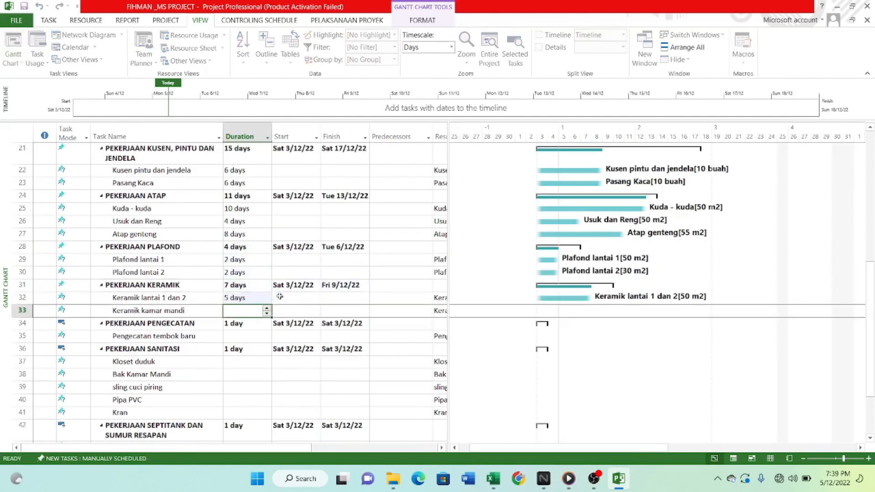
key(Return)
Set PEKERJAAN SANITASI to 7 days, Kloset duduk 1, Bak Kamar Mandi 3, sling cuci piring 2, Pipa PVC 1 and Kran 1 day.
key(Return)
text(3 days)
key(Return)
key(Return)
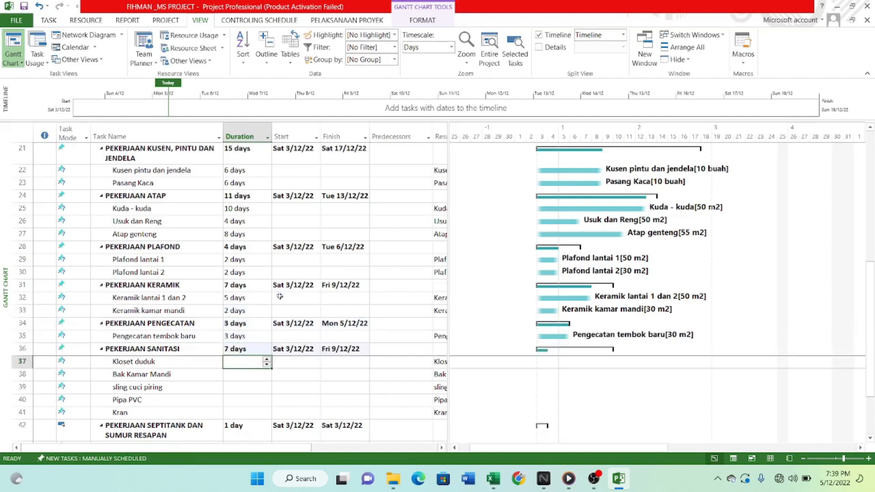
text(1)
key(Return)
text(3)
key(Return)
text(2)
Set PEKERJAAN SEPTITANK DAN SUMUR RESAPAN to 10 days and its subtasks, from galian tanah to urugan kembali, to 2, 1, 3, 2, 2 and 1.
key(Return)
text(1)
key(Return)
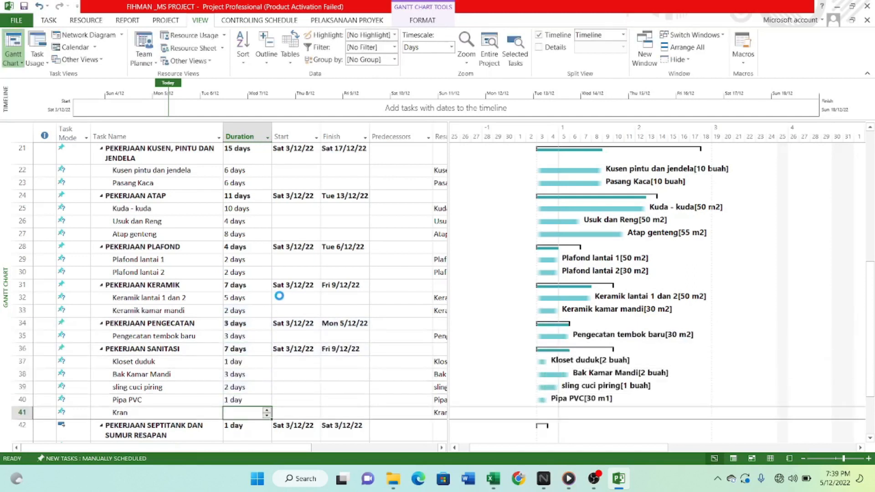
text(1 day)
key(Return)
key(Return)
text(2 days)
key(Return)
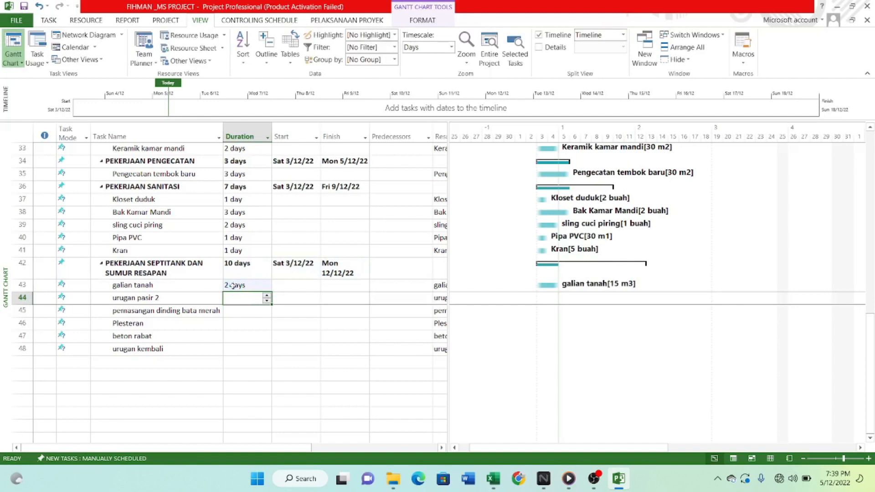
text(1)
key(Return)
text(3)
key(Return)
text(2)
key(Return)
text(3)
key(Return)
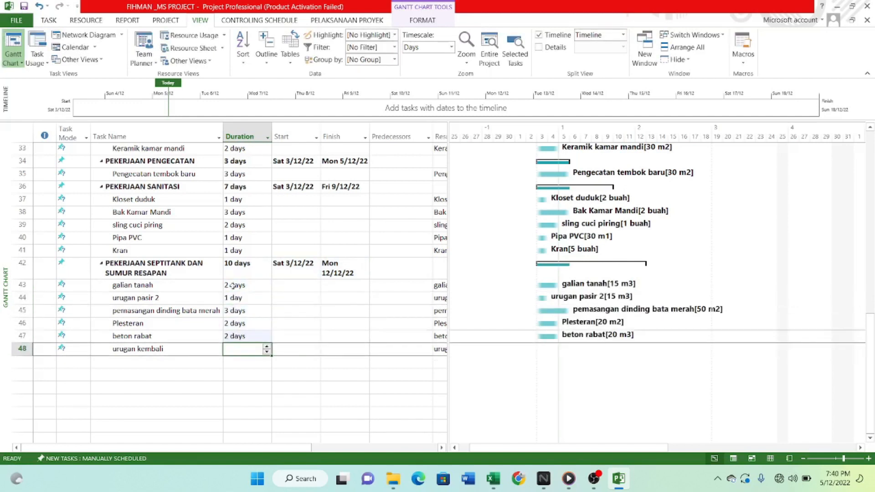
text(1)
key(Return)
scroll(413, 326, up, 11)
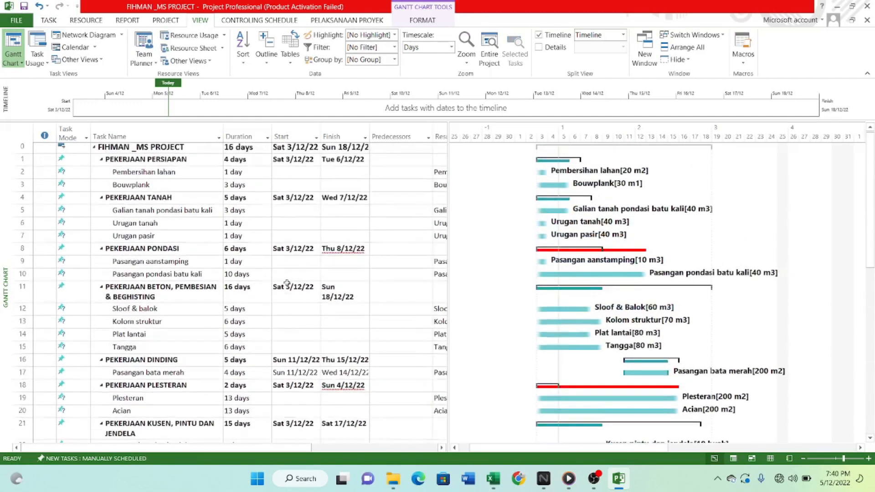
Review the empty Predecessors column alongside the task names and their durations.
click(371, 212)
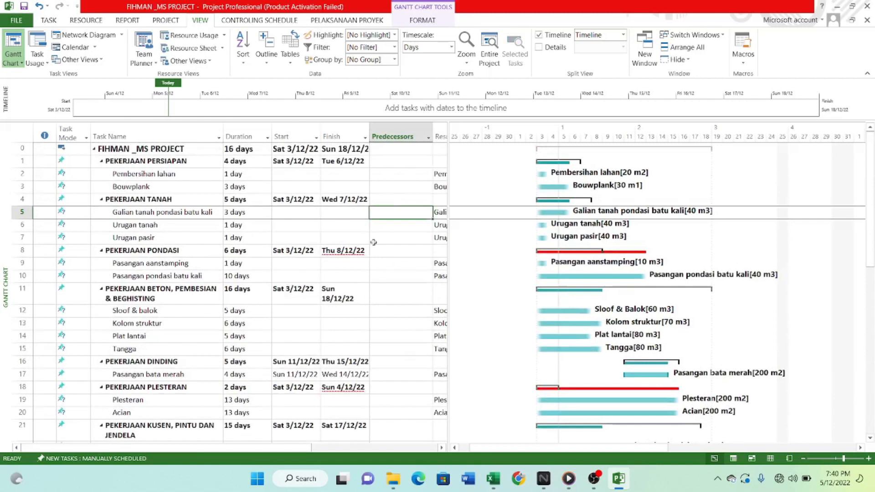
click(396, 150)
scroll(389, 219, down, 2)
scroll(377, 284, up, 2)
drag(314, 448, 395, 449)
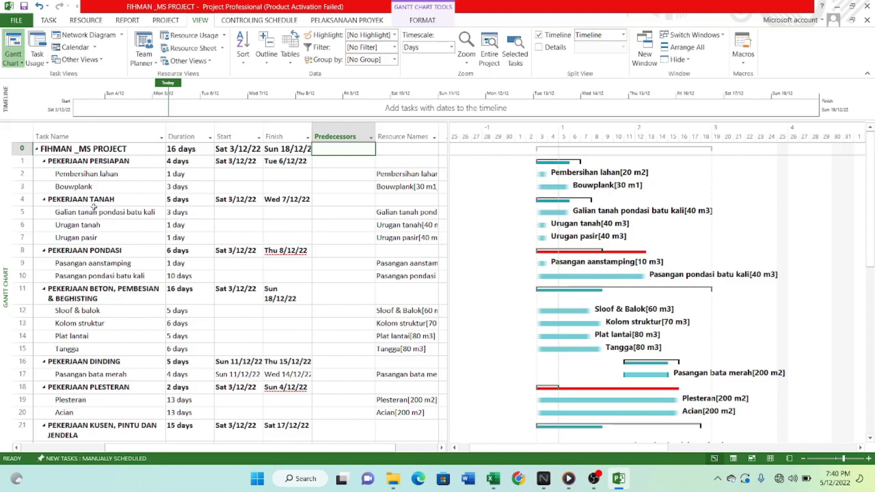
scroll(151, 287, down, 3)
scroll(155, 301, up, 3)
scroll(165, 330, down, 2)
scroll(165, 330, up, 2)
Set task 2 as the predecessor of Bouwplank.
click(324, 174)
click(324, 160)
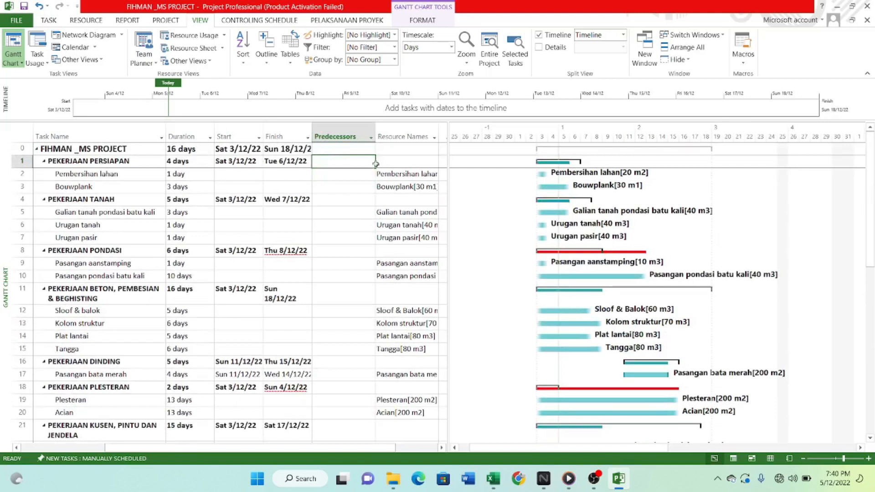
key(Down)
key(Down)
key(Down)
key(Up)
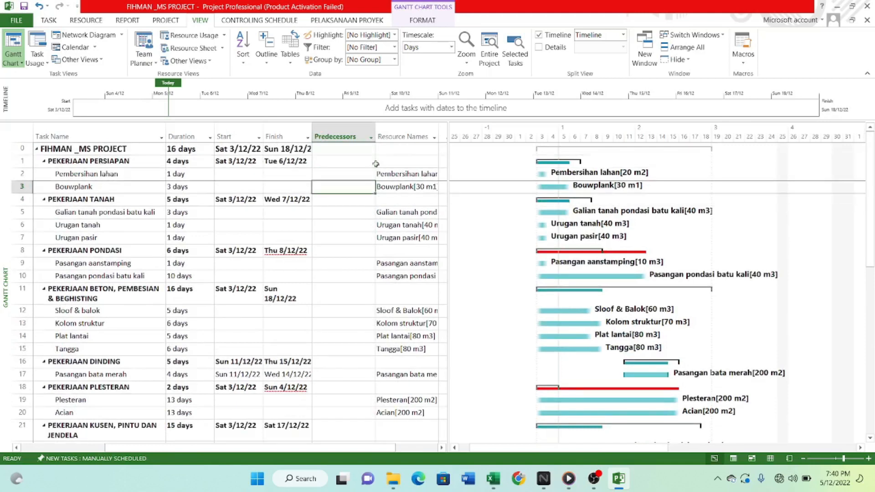
key(Down)
key(Up)
text(2)
key(Return)
Enter predecessors for the PEKERJAAN TANAH subtasks: 3 for Galian tanah pondasi batu kali, 10 for Urugan tanah and 9 for Urugan pasir.
key(Down)
text(3)
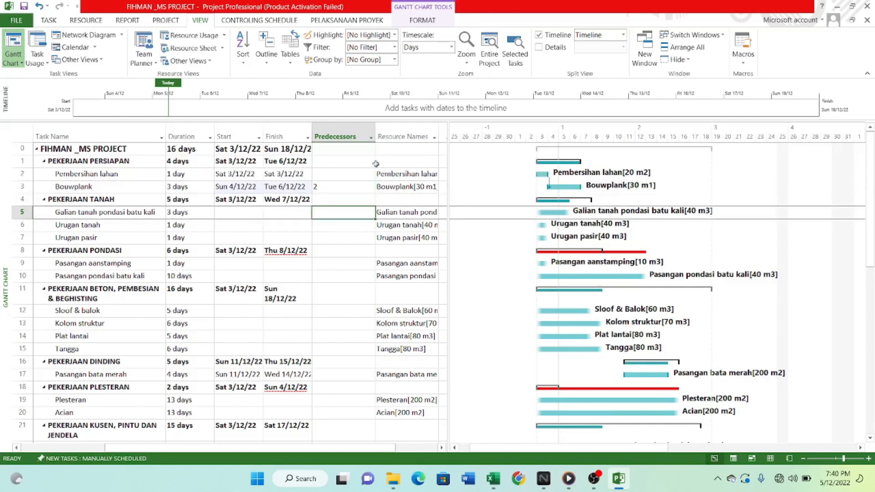
key(Return)
text(10)
key(Return)
text(9)
Set the predecessors of Pasangan aanstamping to 5 and Pasangan pondasi batu kali to 9.
key(Return)
key(Down)
text(5)
Enter predecessors: Sloof & balok 10, Kolom struktur 14, Plat lantai 12, Tangga 14, and 15 for both PEKERJAAN DINDING and Pasangan bata merah.
key(Return)
text(9)
key(Down)
text(10 14 12 14 15 15)
Set task 17 as the predecessor of Plesteran under PEKERJAAN PLESTERAN.
key(Return)
scroll(320, 295, down, 3)
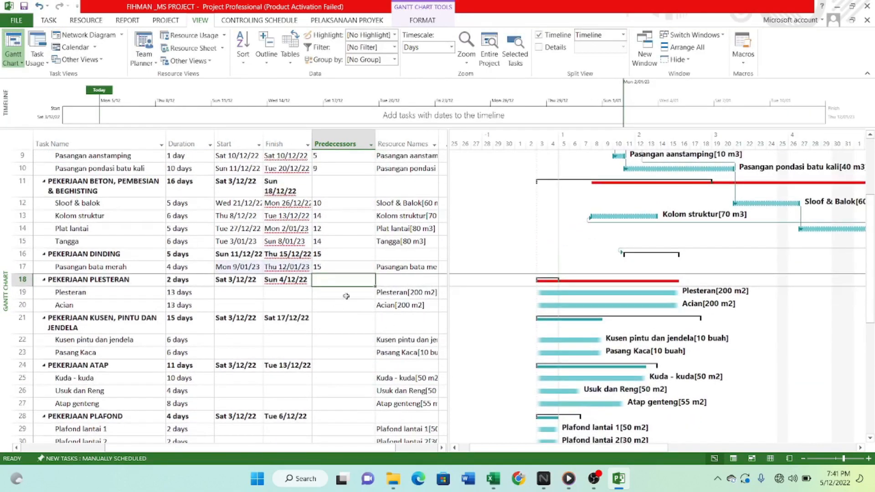
click(345, 296)
scroll(338, 294, down, 2)
text(18)
key(Return)
Enter predecessors: 19 for Acian, 20FS+1 for Kusen pintu dan jendela and 27 for Pasang Kaca.
key(Return)
text(17)
key(Return)
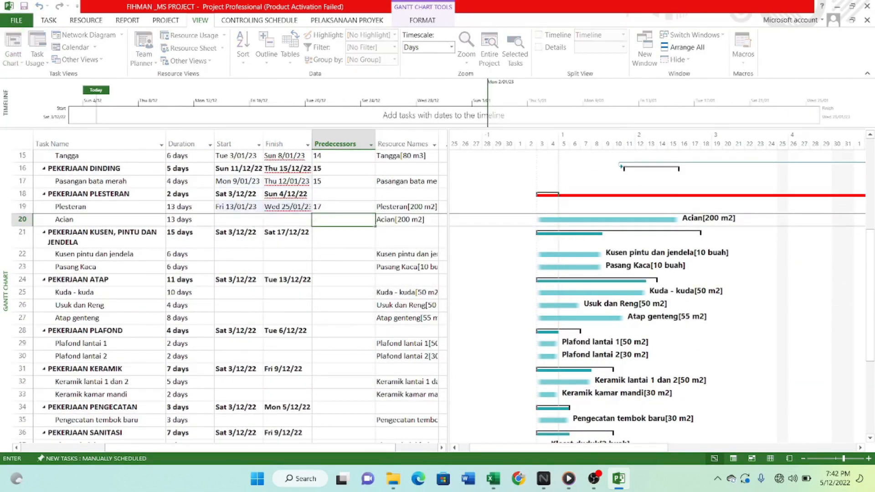
text(19)
key(Return)
key(Return)
text(20FS+1)
key(Return)
scroll(263, 257, down, 1)
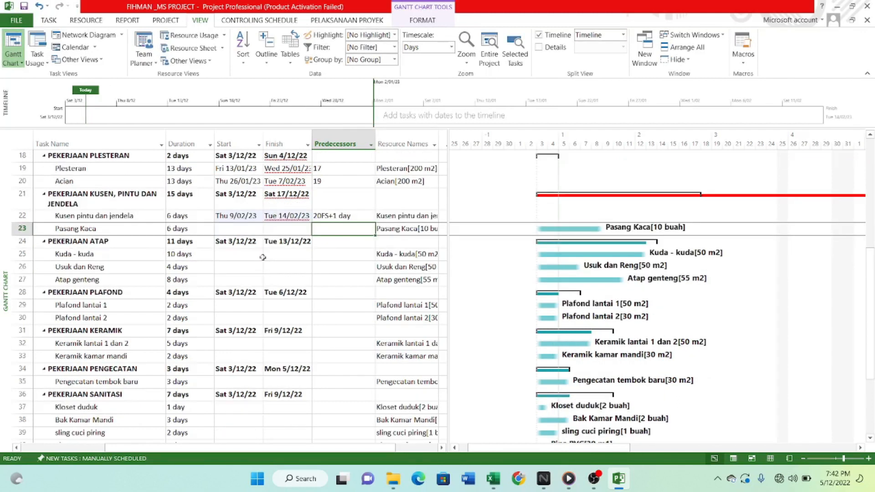
text(27)
Enter the PEKERJAAN ATAP predecessors: 15 for Kuda - kuda, 25 for Usuk dan Reng and 26 for Atap genteng.
key(Return)
key(Return)
scroll(214, 273, up, 1)
key(Down)
key(Down)
key(Up)
key(Up)
text(15)
key(Return)
text(25)
Set task 27 as the predecessor of both Plafond lantai 1 and Plafond lantai 2.
key(Return)
text(26)
key(Return)
key(Return)
scroll(340, 258, down, 2)
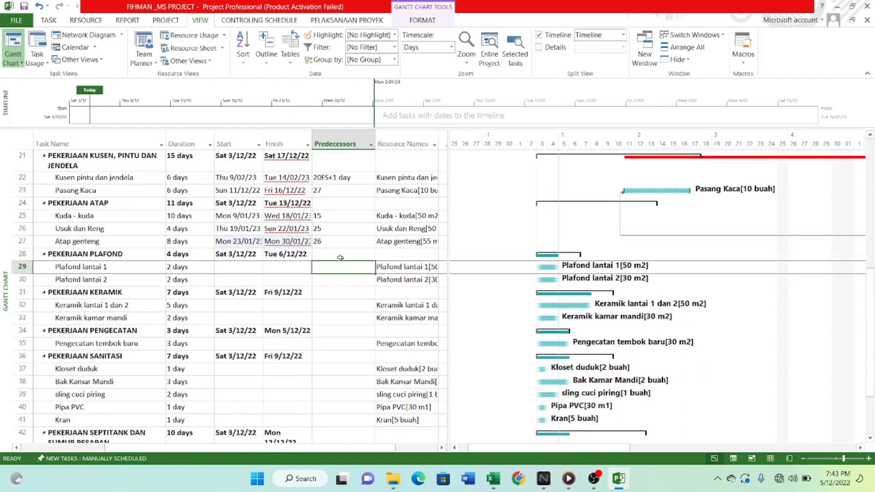
text(27)
Set predecessor 30 for both PEKERJAAN KERAMIK subtasks and 33 for Pengecatan tembok baru.
key(Return)
text(27)
key(Return)
key(Return)
scroll(340, 258, down, 2)
text(0)
key(Return)
text(30)
Enter PEKERJAAN SANITASI predecessors: 30,31 for Kloset duduk and Bak Kamar Mandi, 38 for sling cuci piring, 37SS for Pipa PVC and 38 for Kran.
key(Return)
key(Return)
text(33)
key(Return)
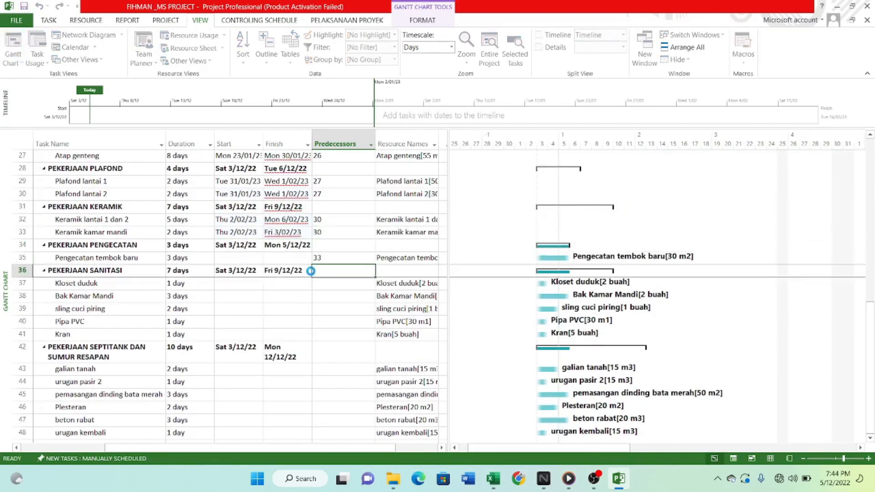
key(Return)
text(30,31)
key(Return)
text(30,31)
key(Return)
text(38)
key(Return)
text(37SS)
key(Return)
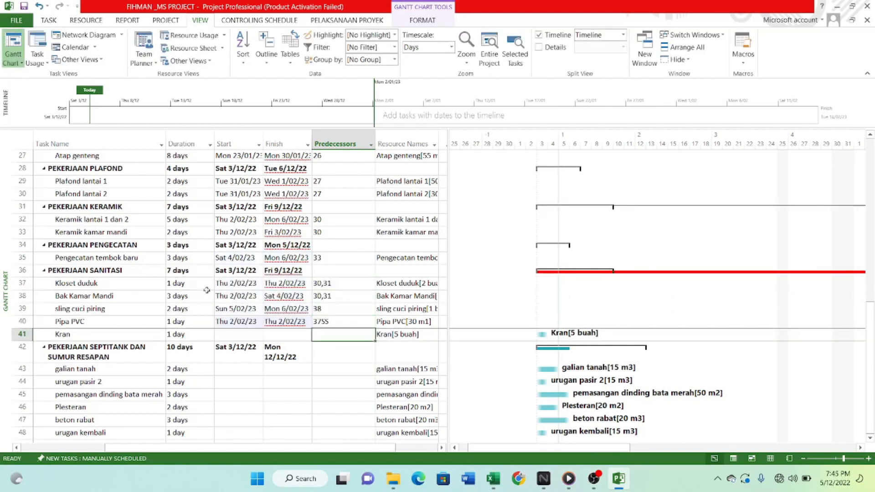
text(38)
key(Return)
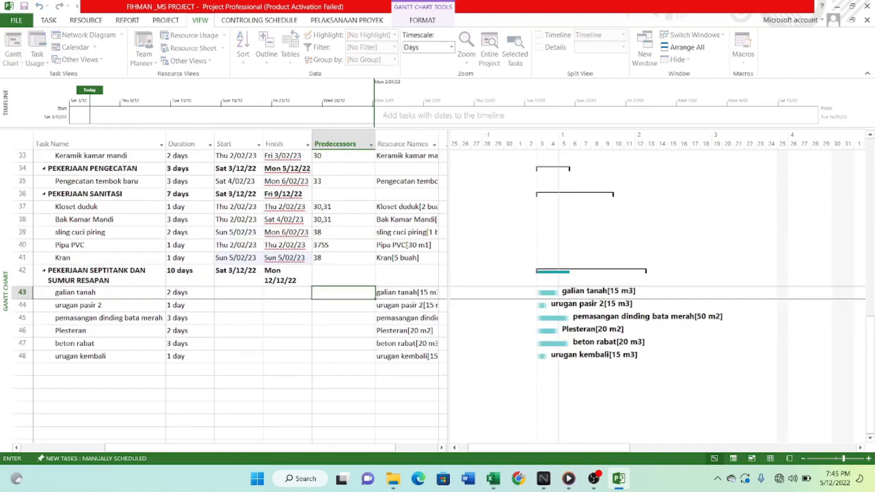
Enter septic tank predecessors: galian tanah 41, urugan pasir 2 43, pemasangan dinding bata merah 44, Plesteran 44,45, beton rabat 46 and urugan kembali 47.
text(41)
key(Return)
text(43)
key(Return)
text(44)
key(Return)
text(44,45)
key(Return)
text(44)
key(Return)
key(Up)
text(46)
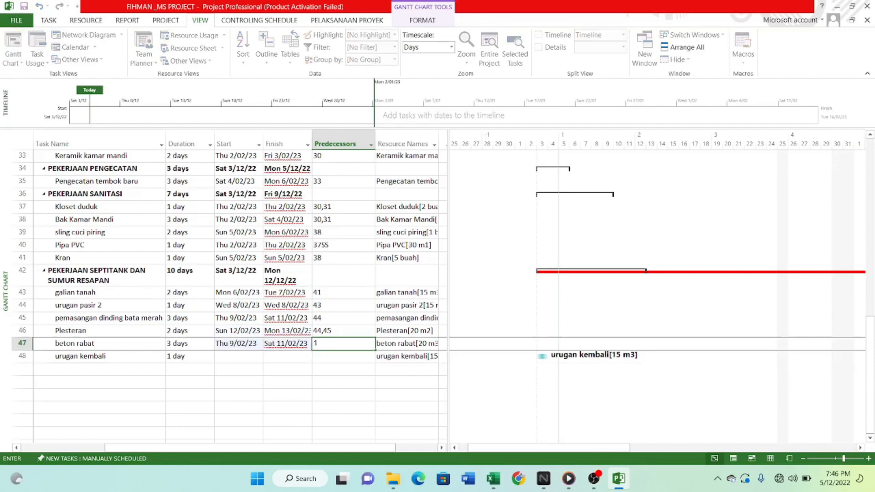
key(Return)
text(47)
key(Return)
Review the predecessors and dates across the whole task list.
scroll(318, 336, up, 11)
drag(518, 447, 509, 446)
click(337, 143)
scroll(301, 325, up, 3)
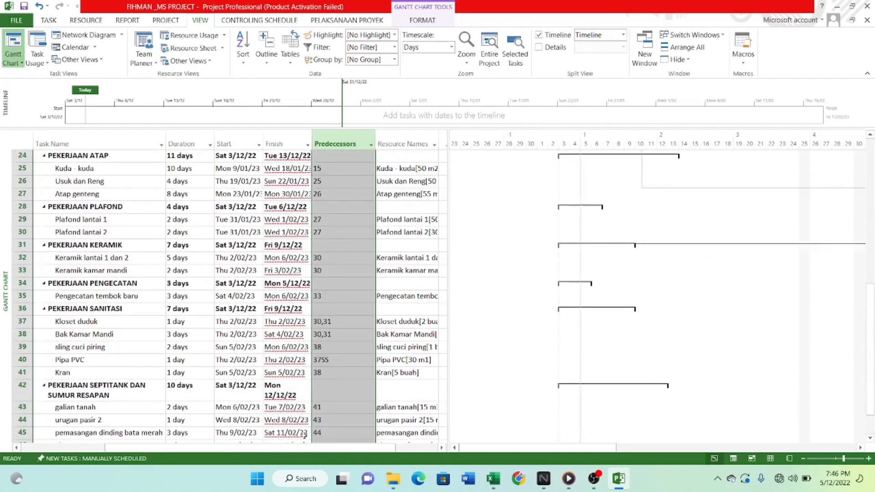
drag(305, 447, 209, 447)
scroll(94, 423, up, 8)
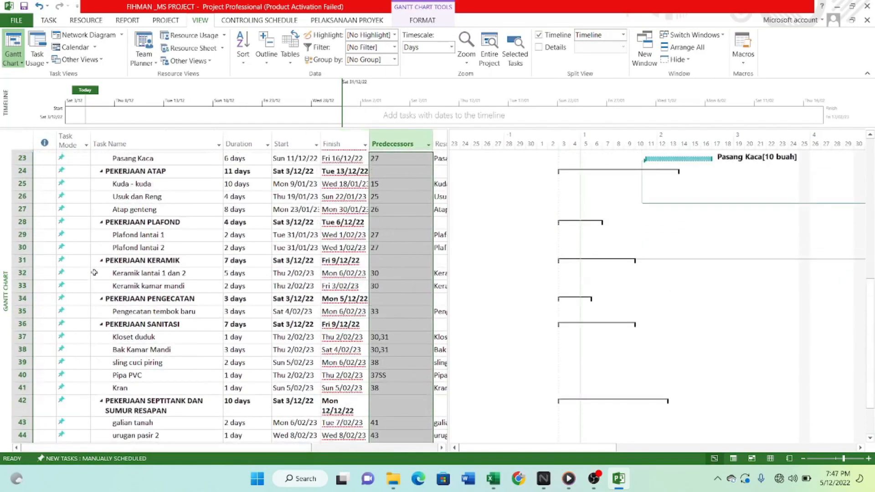
scroll(228, 319, down, 4)
scroll(290, 279, up, 4)
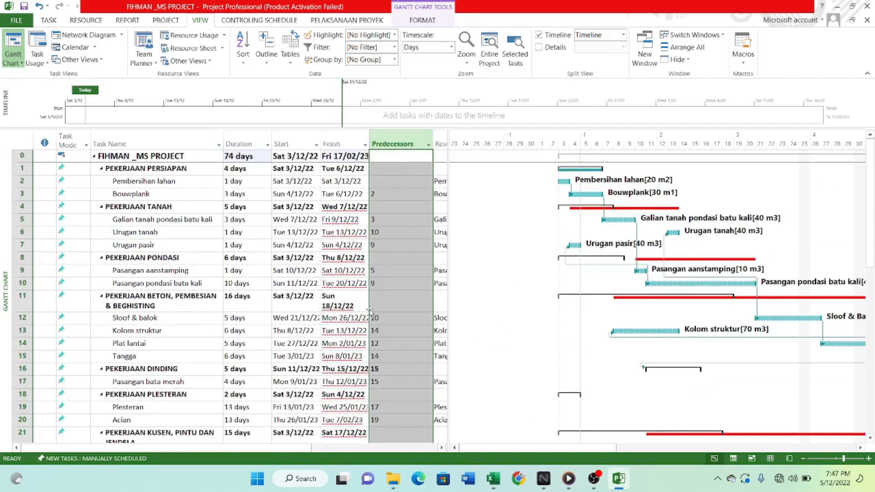
Switch all tasks in the project to Auto Schedule mode.
click(72, 136)
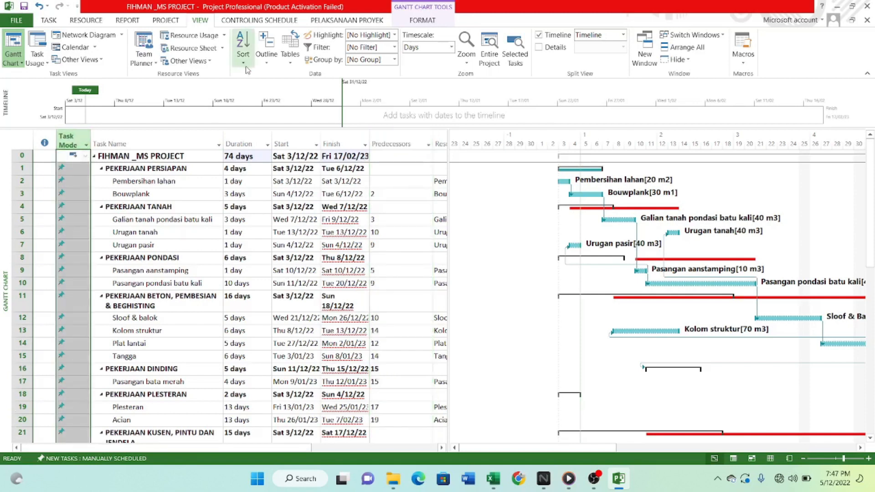
click(47, 20)
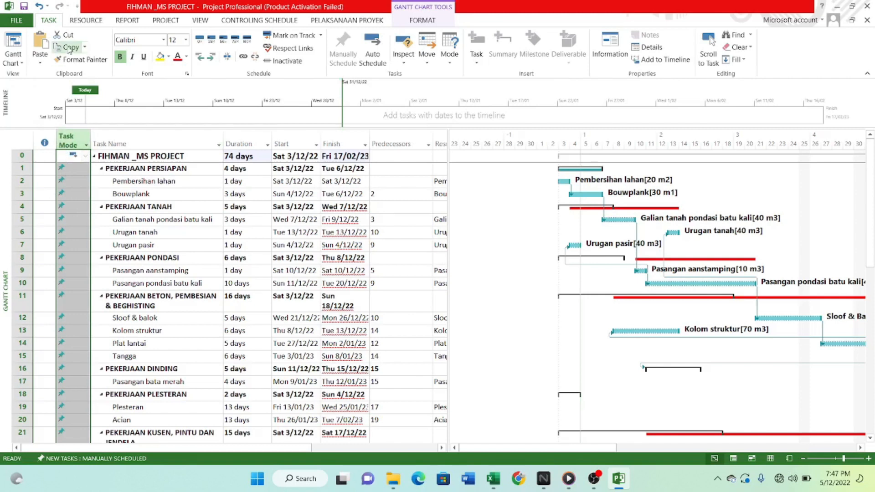
click(373, 50)
scroll(184, 268, down, 6)
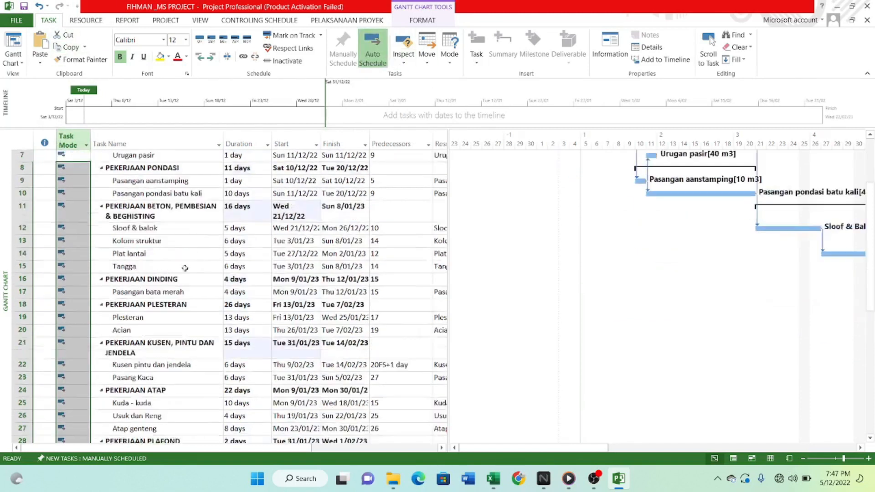
Examine the rescheduled task dates and the linked bars in the Gantt chart.
click(176, 306)
scroll(610, 342, up, 6)
scroll(620, 339, down, 3)
scroll(633, 344, up, 3)
drag(578, 449, 619, 451)
scroll(602, 283, down, 4)
scroll(411, 301, up, 4)
scroll(278, 319, down, 7)
scroll(284, 330, up, 8)
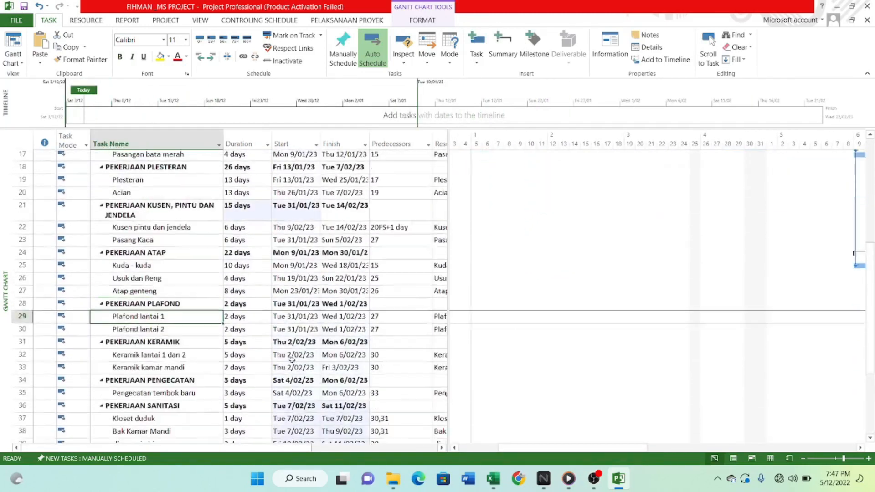
Turn on Critical Tasks highlighting for the Gantt chart bars.
click(423, 21)
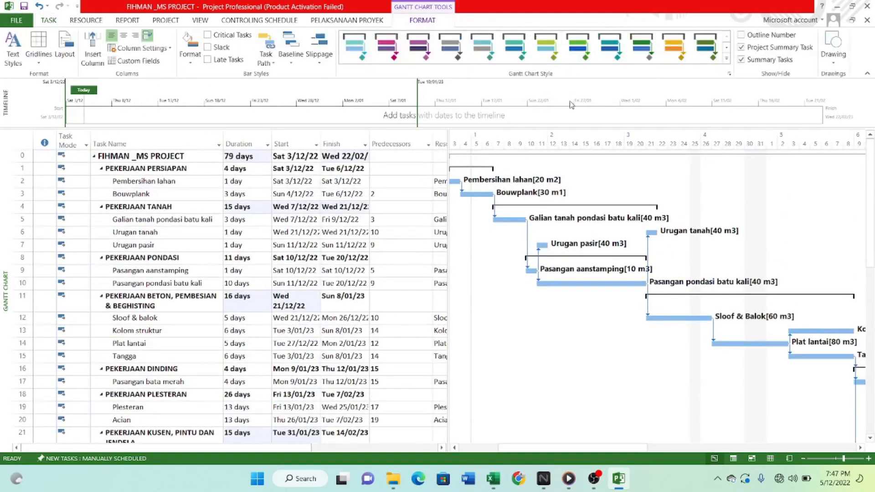
click(208, 35)
scroll(547, 297, down, 4)
scroll(547, 296, up, 3)
Examine the critical path along the Gantt chart from the first tasks to urugan kembali.
drag(615, 449, 798, 451)
scroll(542, 306, up, 1)
scroll(542, 306, down, 2)
scroll(710, 357, down, 4)
scroll(709, 356, down, 2)
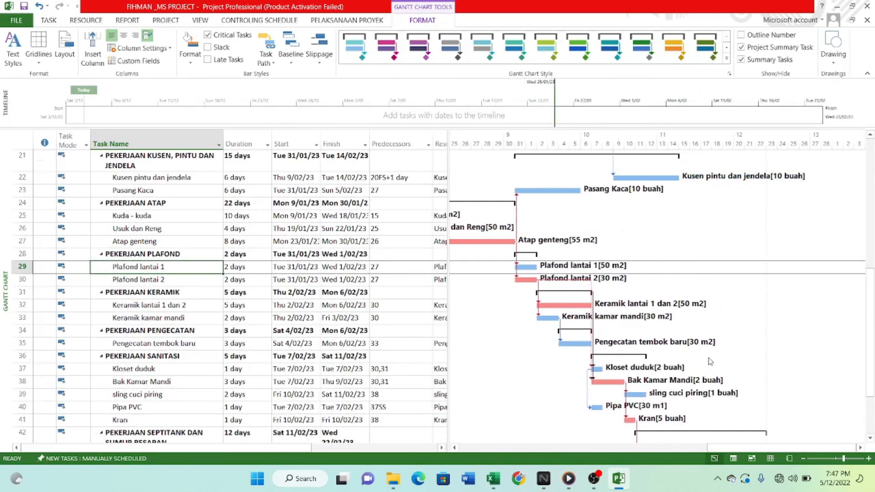
scroll(710, 360, down, 4)
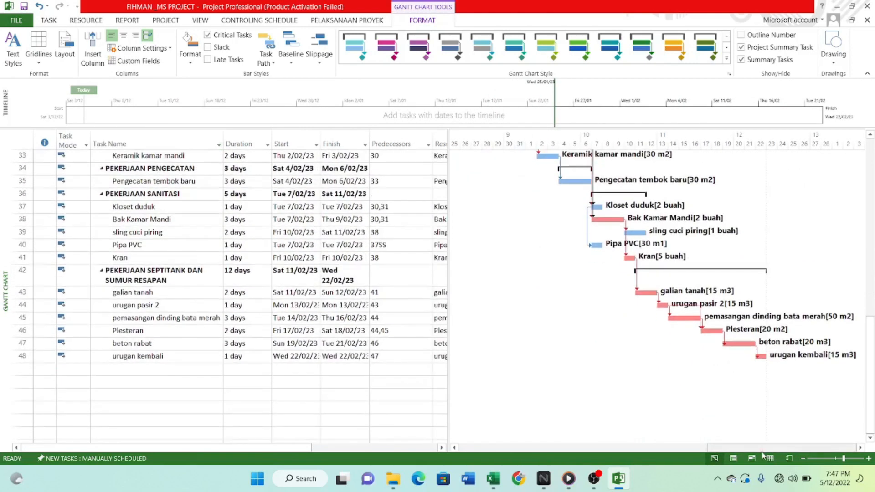
drag(764, 452, 567, 446)
scroll(605, 284, up, 7)
scroll(606, 283, up, 4)
scroll(299, 323, down, 3)
scroll(299, 324, up, 3)
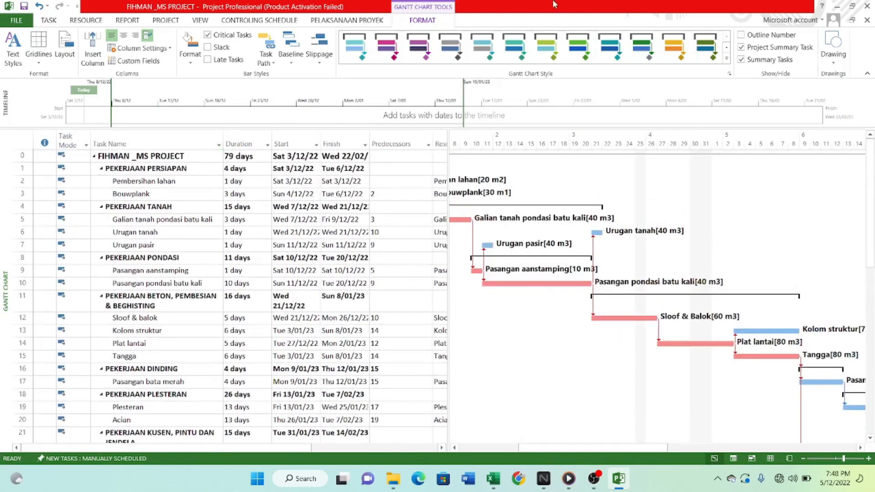